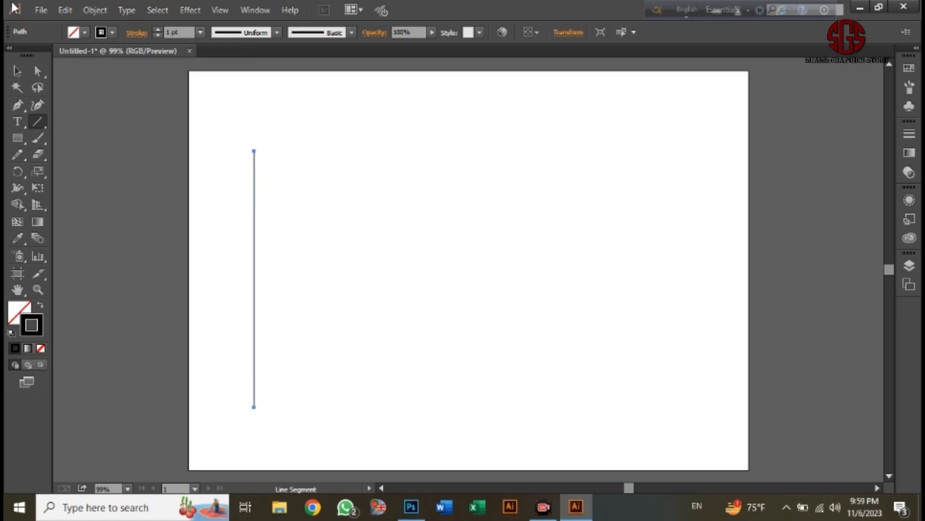
Step: Set the vertical line's stroke weight to 2 pt and apply the tapered triangle width profile
click(18, 71)
click(158, 30)
click(277, 32)
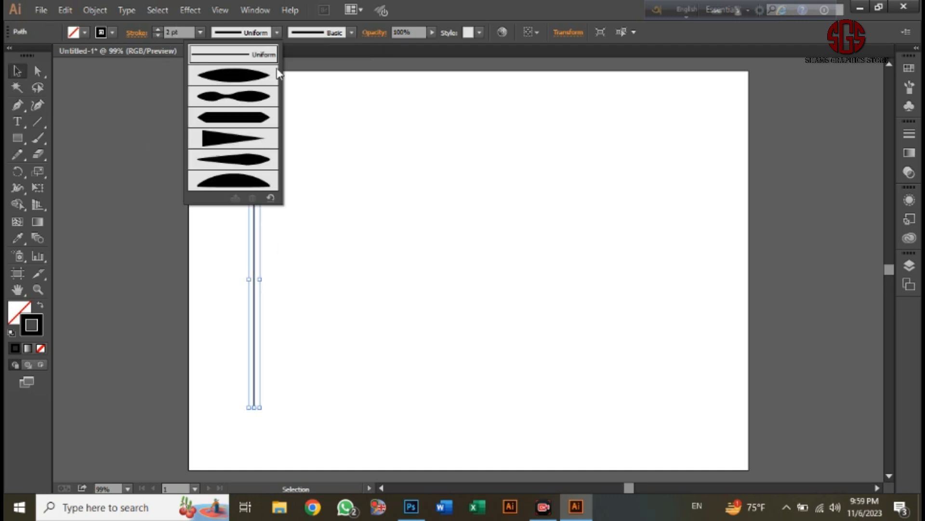
click(234, 137)
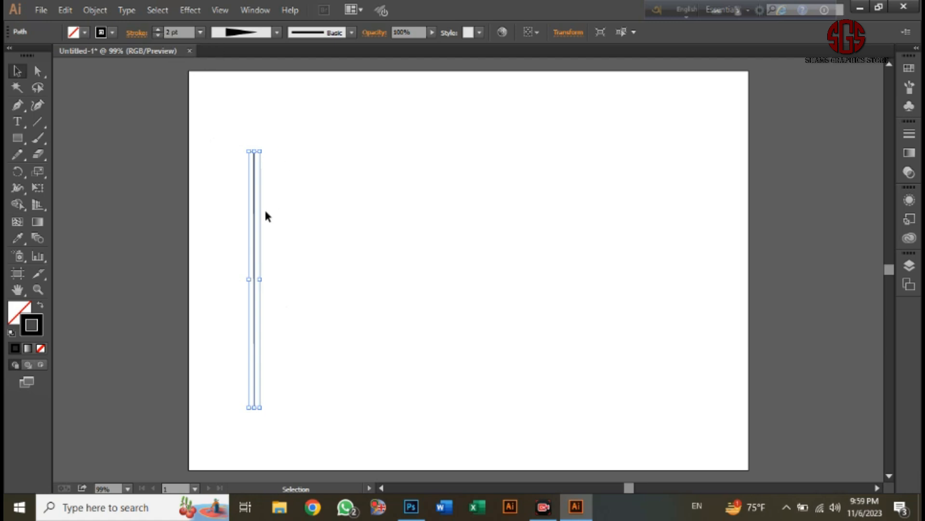
Step: Duplicate the tapered line slightly to its right and repeat the copy until evenly spaced lines form a wide rectangular band
key(ctrl+equal)
key(ctrl+equal)
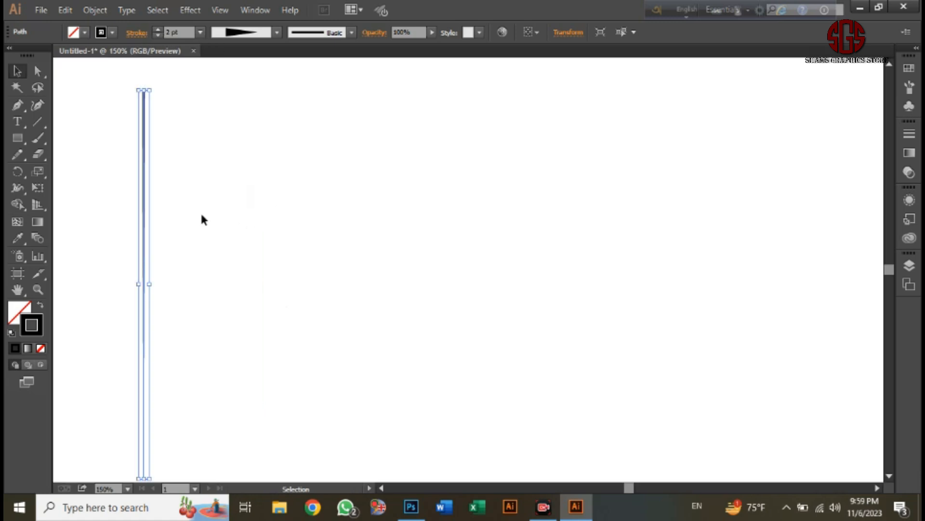
drag(145, 181, 149, 212)
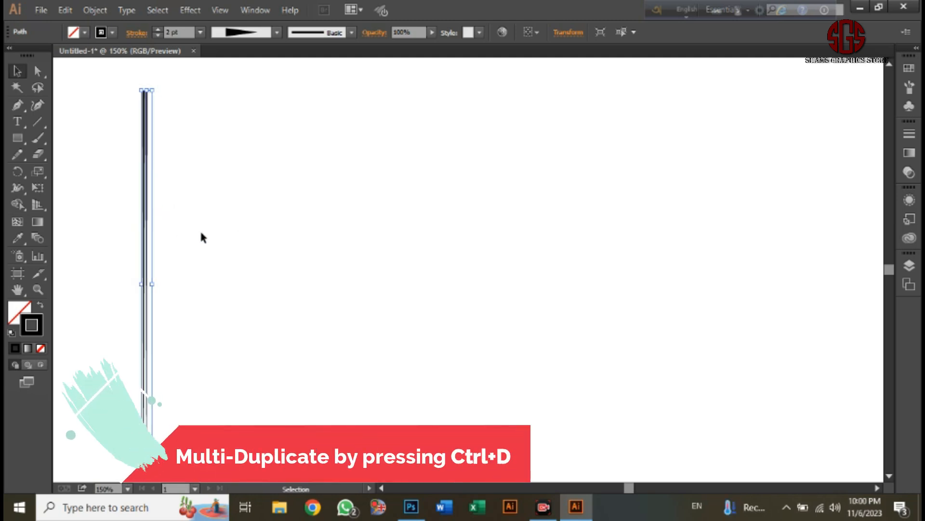
key(ctrl+d)
key(ctrl+d)
key(ctrl+d)
key(ctrl+d)
key(ctrl+d)
key(ctrl+d)
key(ctrl+d)
key(ctrl+d)
key(ctrl+d)
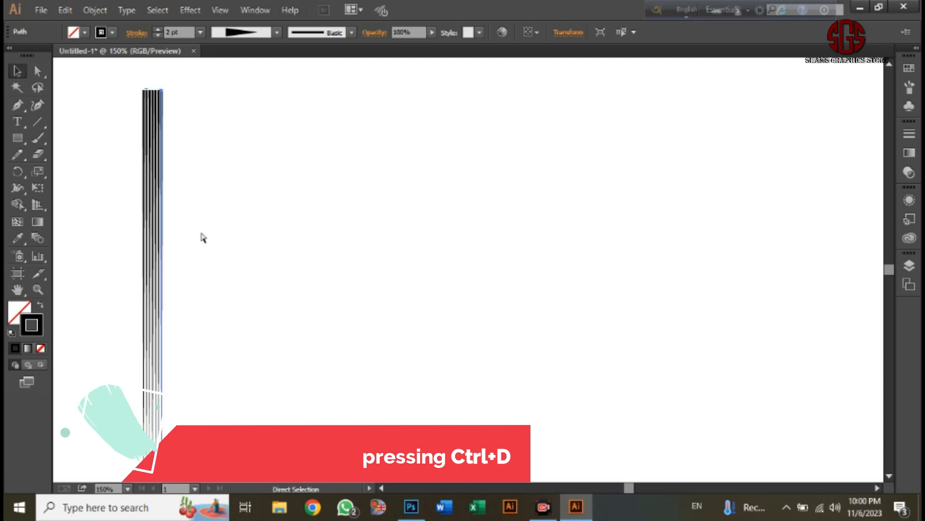
key(ctrl+d)
key(ctrl+d)
key(ctrl+d)
key(ctrl+d)
key(ctrl+d)
key(ctrl+d)
key(ctrl+d)
key(ctrl+d)
key(ctrl+d)
key(ctrl+d)
key(ctrl+d)
key(ctrl+d)
key(ctrl+d)
key(ctrl+d)
key(ctrl+d)
key(ctrl+d)
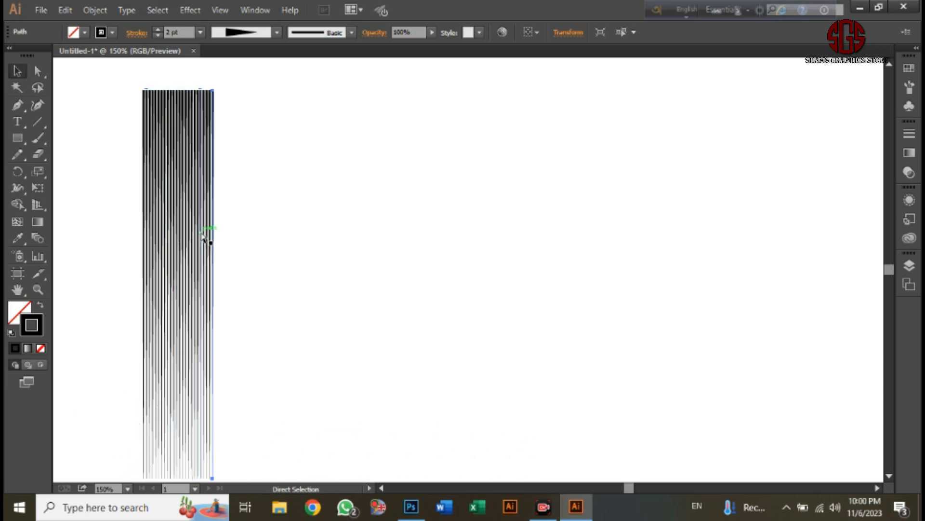
key(ctrl+d)
key(ctrl+d)
key(ctrl+d)
key(ctrl+d)
key(ctrl+d)
key(ctrl+d)
key(ctrl+d)
key(ctrl+d)
key(ctrl+d)
key(ctrl+d)
key(ctrl+d)
key(ctrl+d)
key(ctrl+d)
key(ctrl+d)
key(ctrl+d)
key(ctrl+d)
key(ctrl+d)
key(ctrl+d)
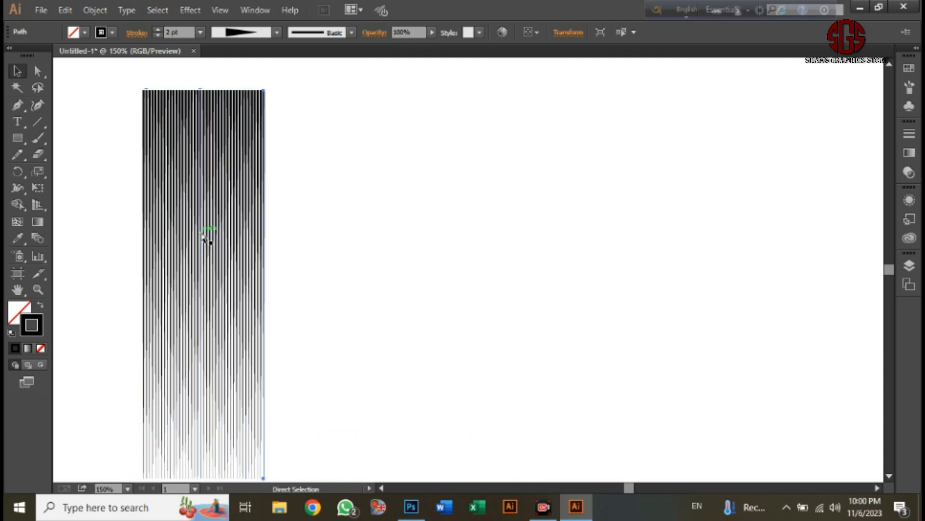
key(ctrl+d)
key(ctrl+d)
key(ctrl+d)
key(ctrl+d)
key(ctrl+d)
key(ctrl+d)
key(ctrl+d)
key(ctrl+d)
key(ctrl+d)
key(ctrl+d)
key(ctrl+d)
key(ctrl+d)
key(ctrl+d)
key(ctrl+d)
key(ctrl+d)
key(ctrl+d)
key(ctrl+d)
key(ctrl+d)
key(ctrl+d)
key(ctrl+d)
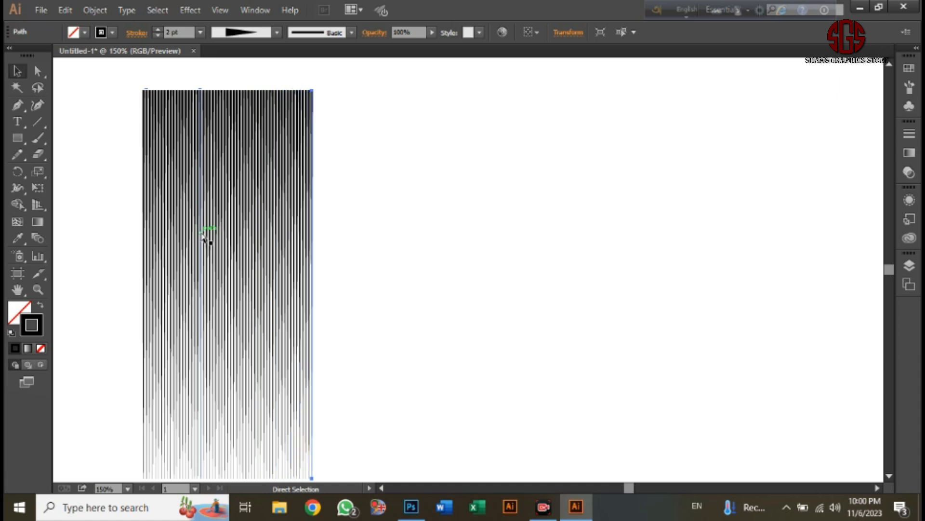
key(ctrl+d)
key(ctrl+d)
key(ctrl+d)
key(ctrl+d)
key(ctrl+d)
key(ctrl+d)
key(ctrl+d)
key(ctrl+d)
key(ctrl+d)
key(ctrl+d)
key(ctrl+d)
key(ctrl+d)
key(ctrl+d)
key(ctrl+d)
key(ctrl+d)
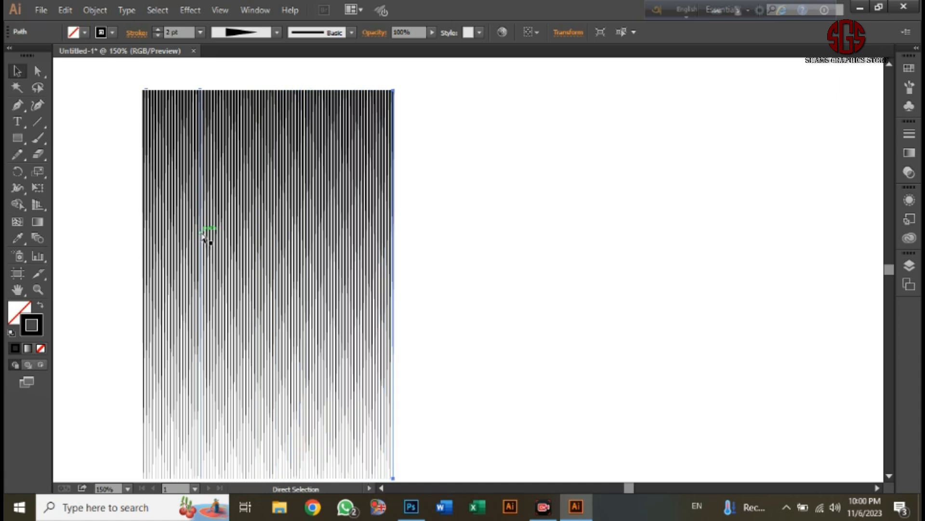
key(ctrl+d)
key(ctrl+d)
key(ctrl+d)
key(ctrl+d)
key(ctrl+d)
key(ctrl+d)
key(ctrl+d)
key(ctrl+d)
key(ctrl+d)
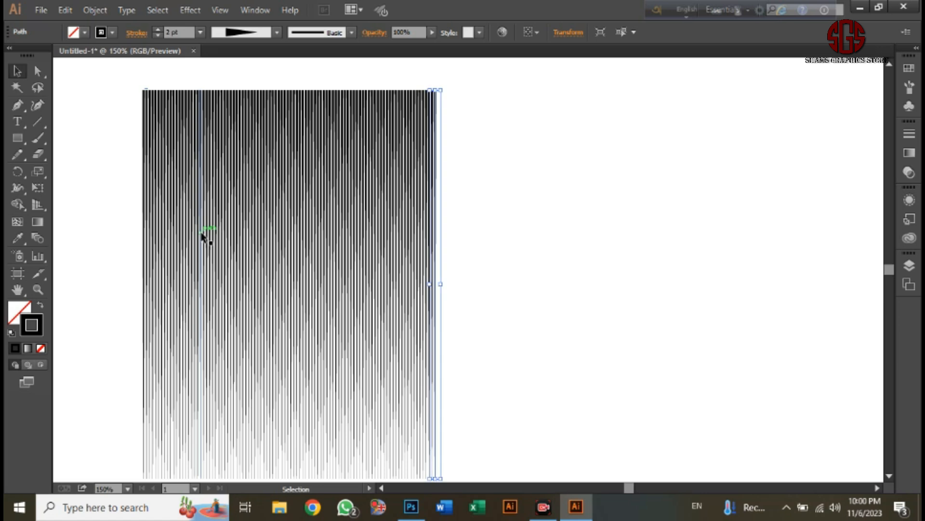
Step: Select all the lines and apply the orange-to-yellow linear gradient to their strokes
click(250, 79)
drag(133, 84, 510, 260)
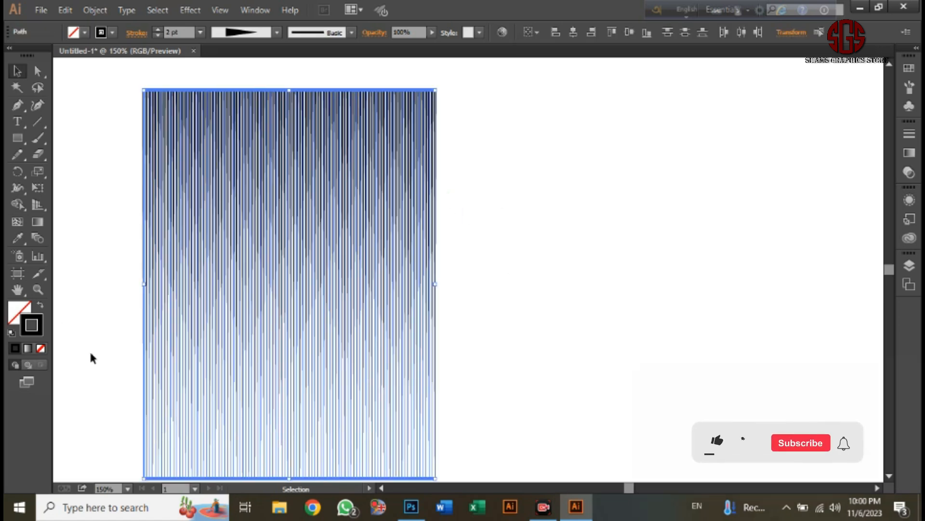
click(27, 348)
click(758, 143)
click(685, 215)
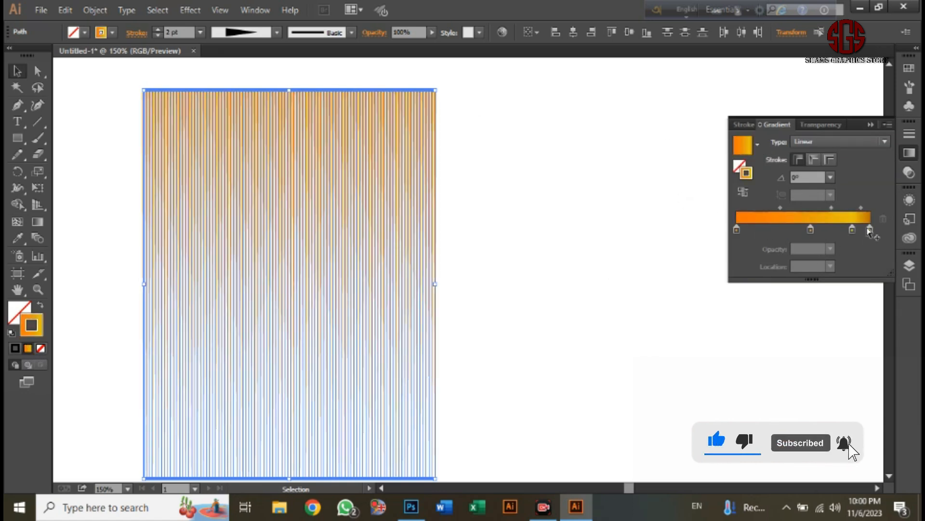
Step: Set the fill colour of the selected lines to red DB1616, keeping the gradient on the strokes
double_click(23, 313)
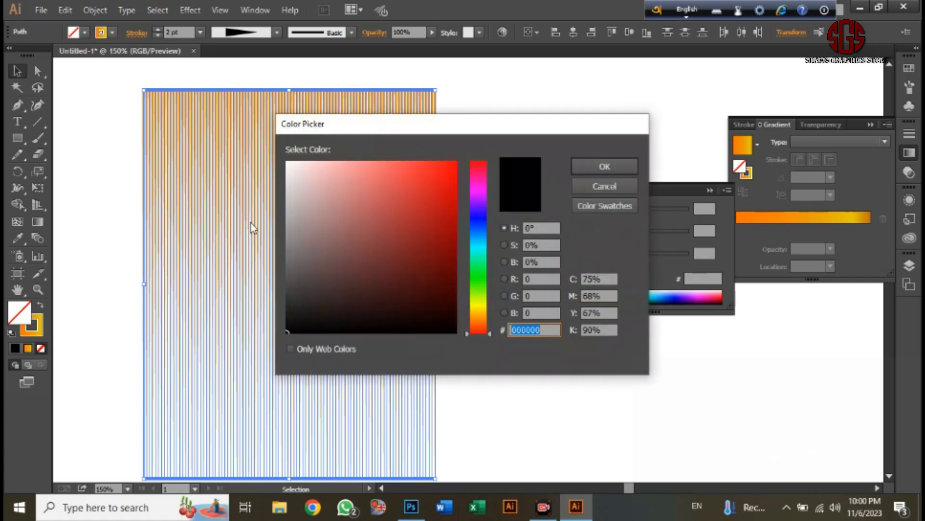
click(442, 184)
click(604, 167)
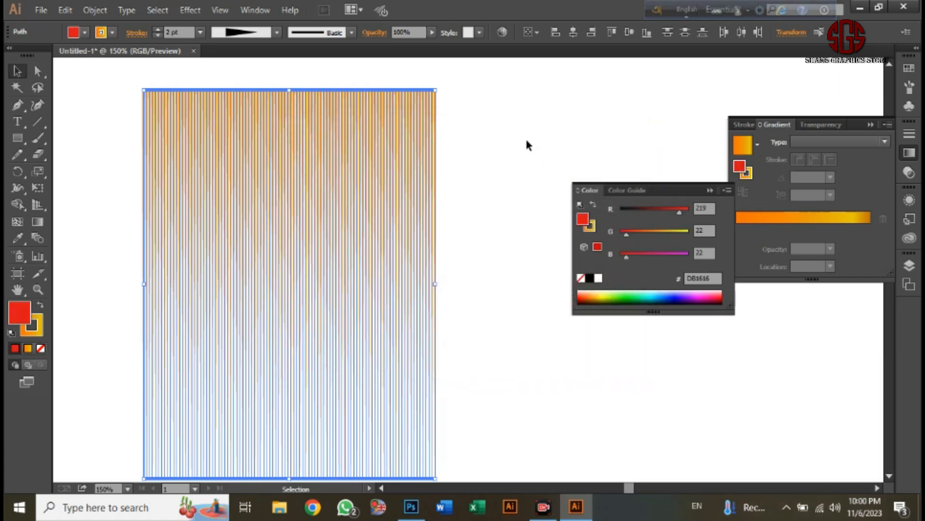
click(467, 155)
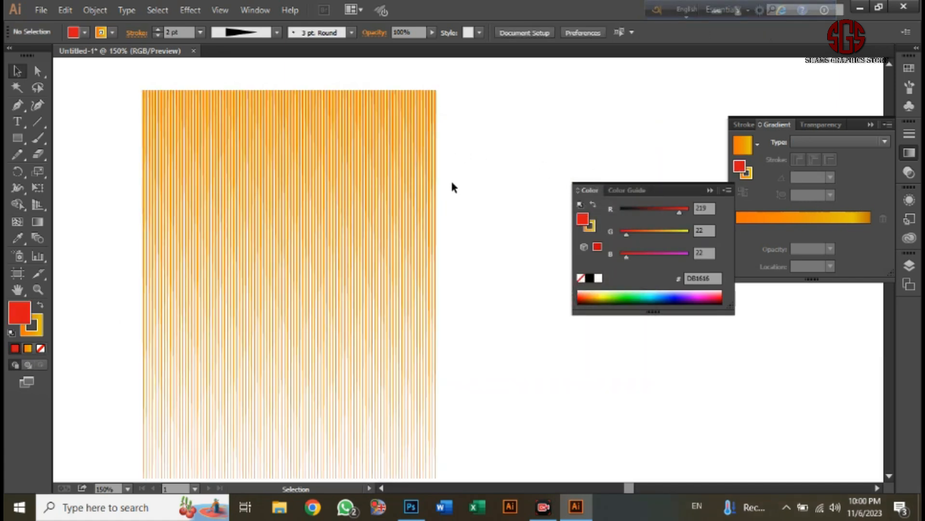
Step: Reselect all the lines and raise the fill colour's green value to 215 for a yellow fill
drag(626, 232, 633, 231)
drag(418, 174, 419, 173)
drag(140, 84, 487, 160)
drag(626, 231, 679, 239)
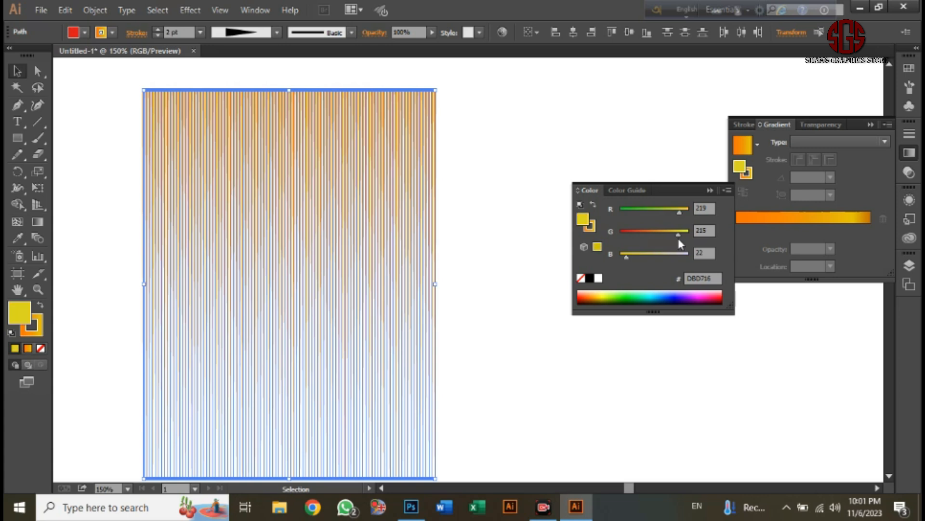
click(501, 131)
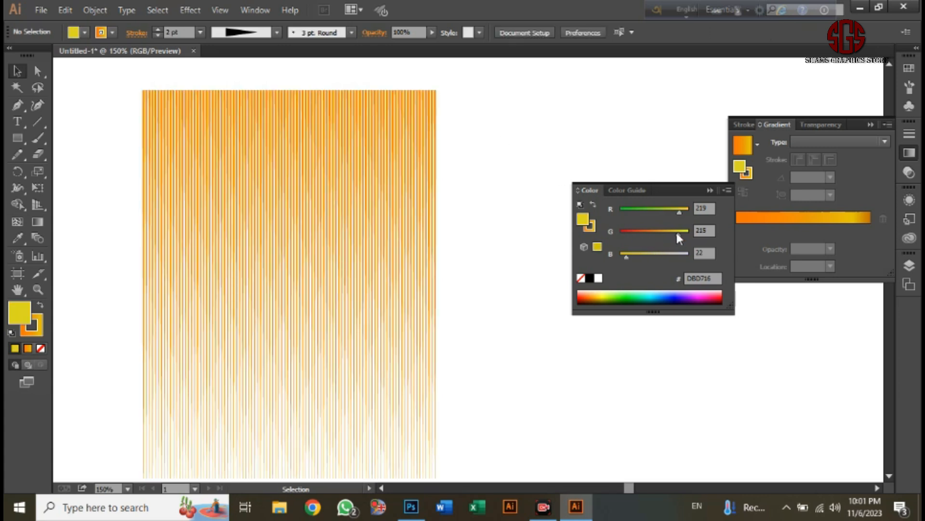
Step: Set the fill colour's green value to 73 for all the lines, and put away the Color and Gradient panels
drag(128, 86, 469, 154)
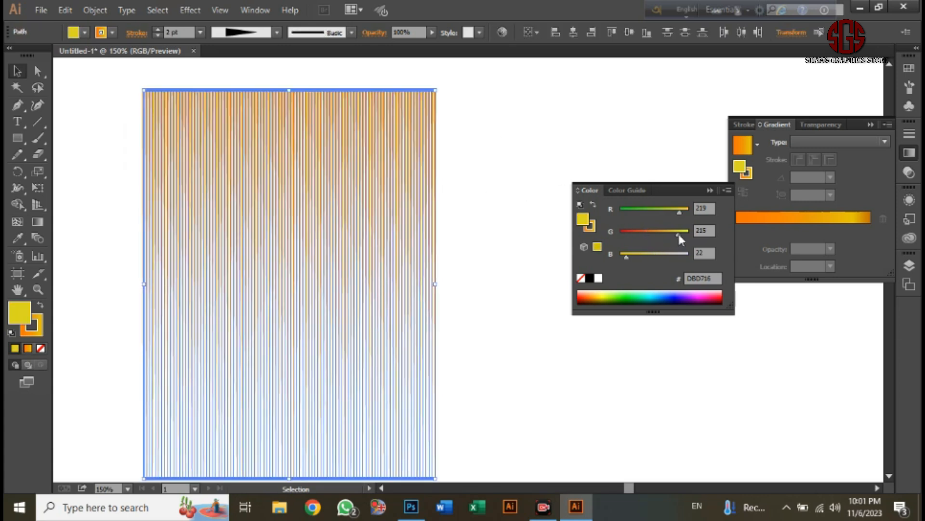
drag(679, 233, 642, 245)
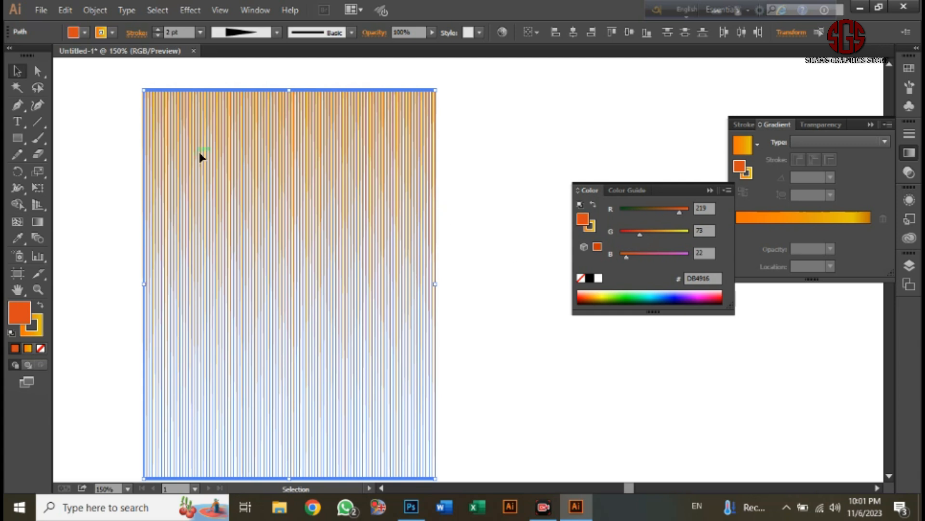
click(484, 193)
click(709, 189)
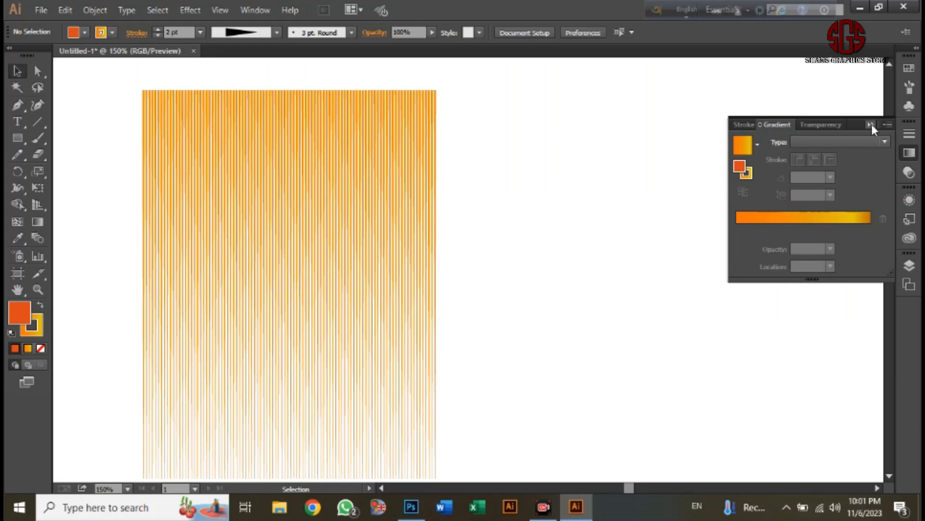
click(871, 123)
click(756, 179)
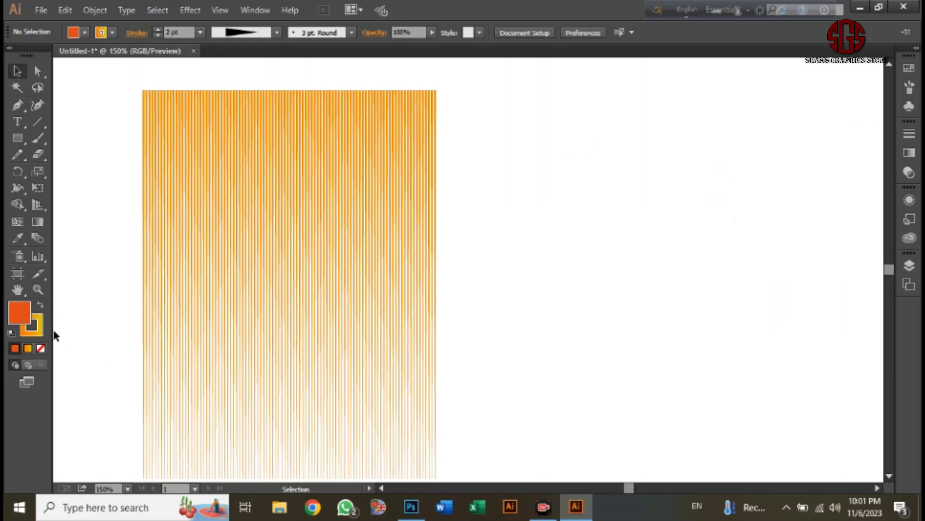
Step: Select all the gradient lines and group them into one object, leaving their stroke colour as it is
drag(111, 166, 442, 247)
click(31, 325)
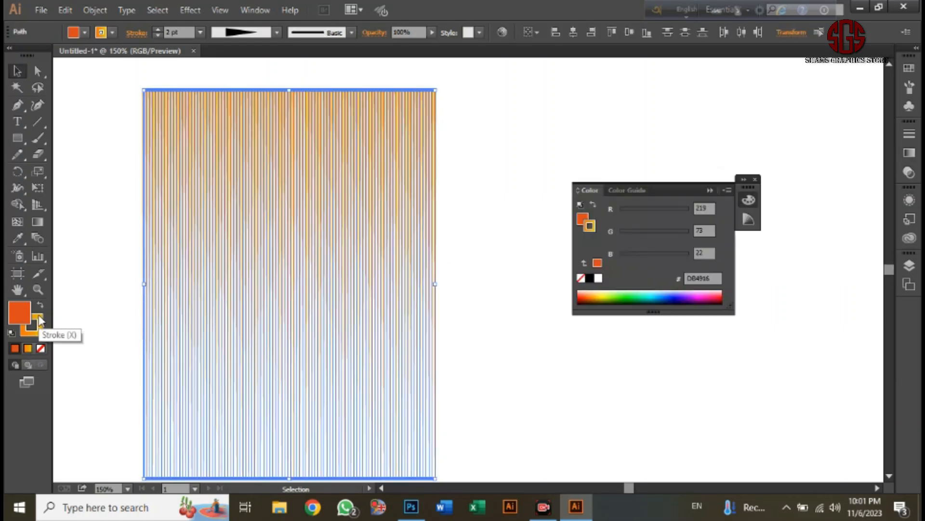
double_click(32, 325)
click(604, 186)
click(755, 179)
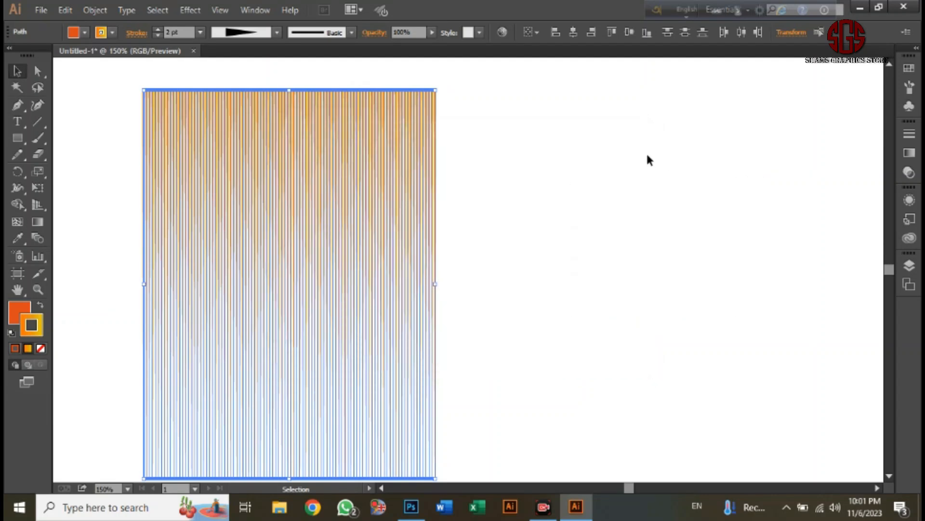
right_click(361, 165)
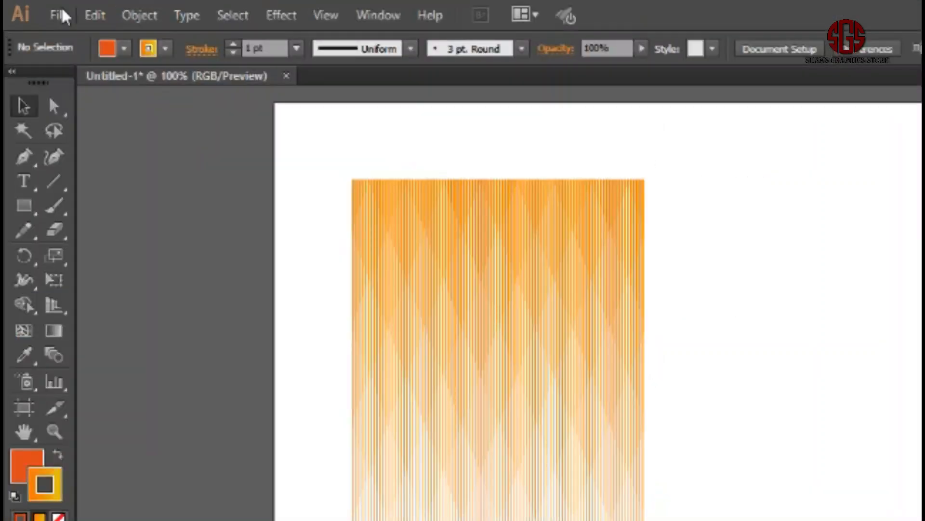
click(59, 15)
click(61, 395)
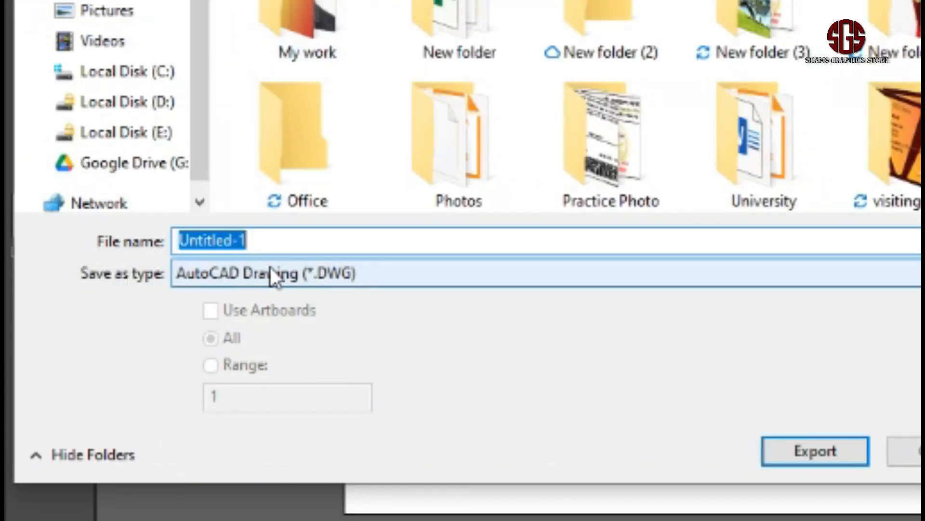
click(214, 512)
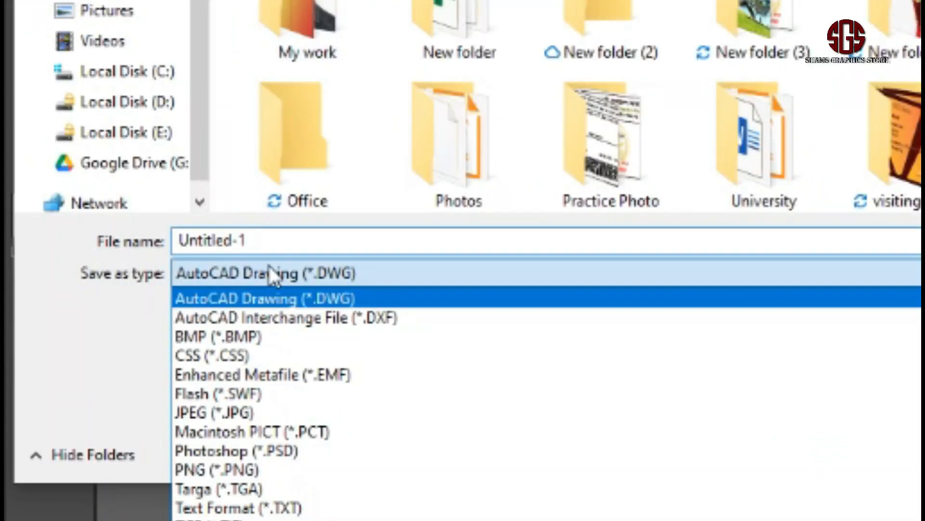
click(250, 467)
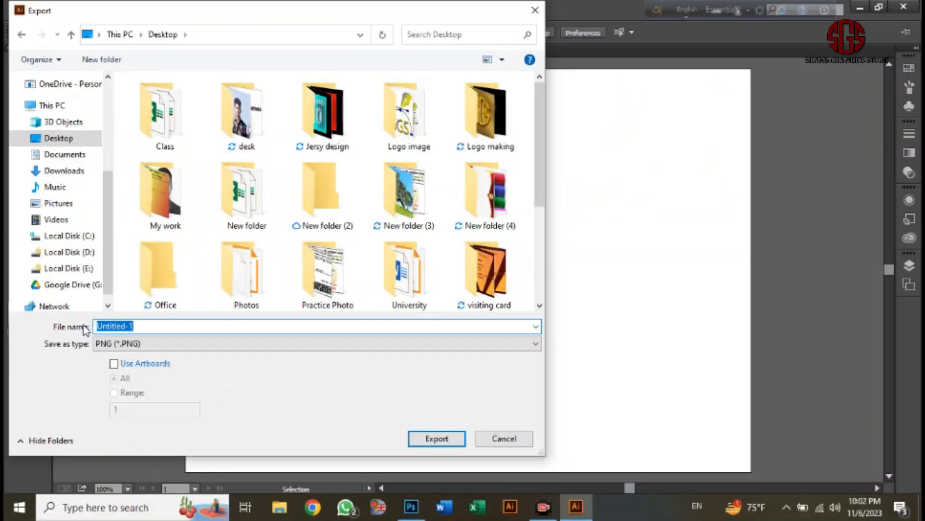
text(front part)
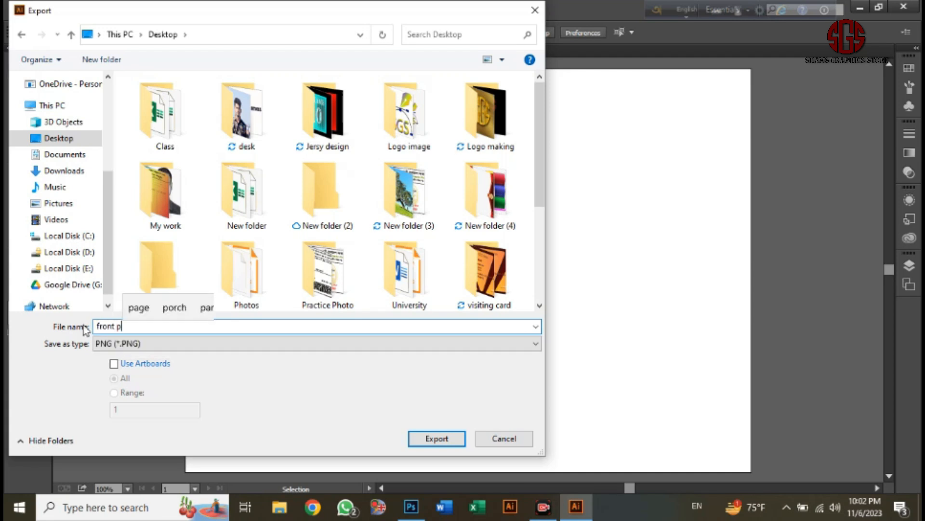
click(437, 439)
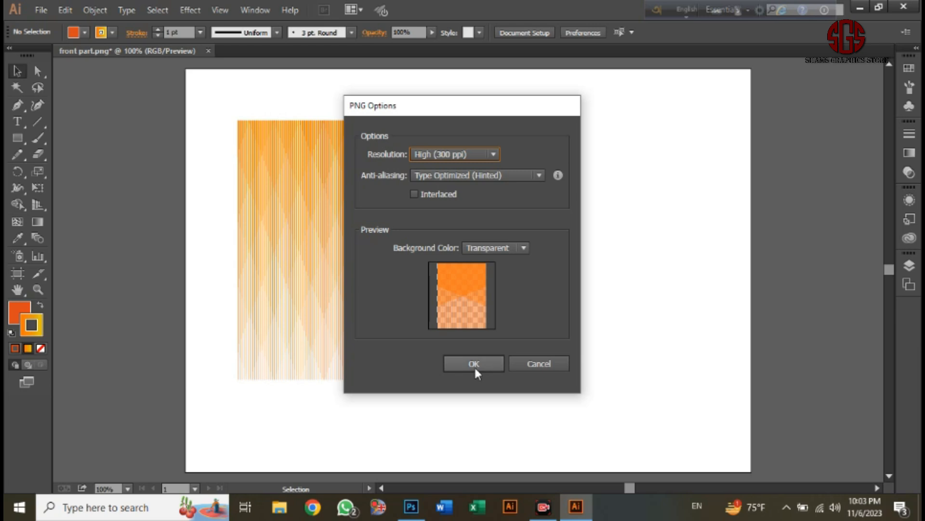
click(532, 363)
Step: Export the artwork to the Desktop as a PNG named "front part" using all artboards, at High (300 ppi) with a transparent background
click(49, 9)
click(144, 267)
click(140, 364)
click(74, 327)
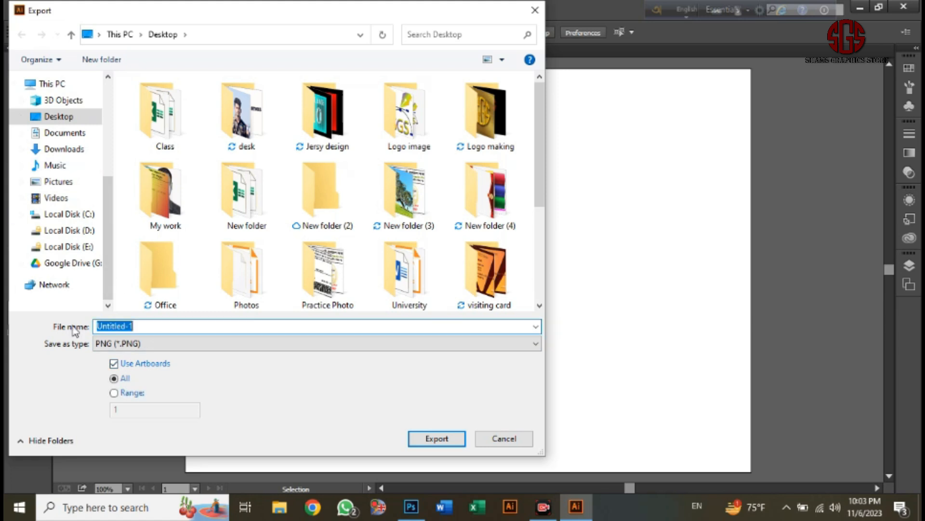
text(front part)
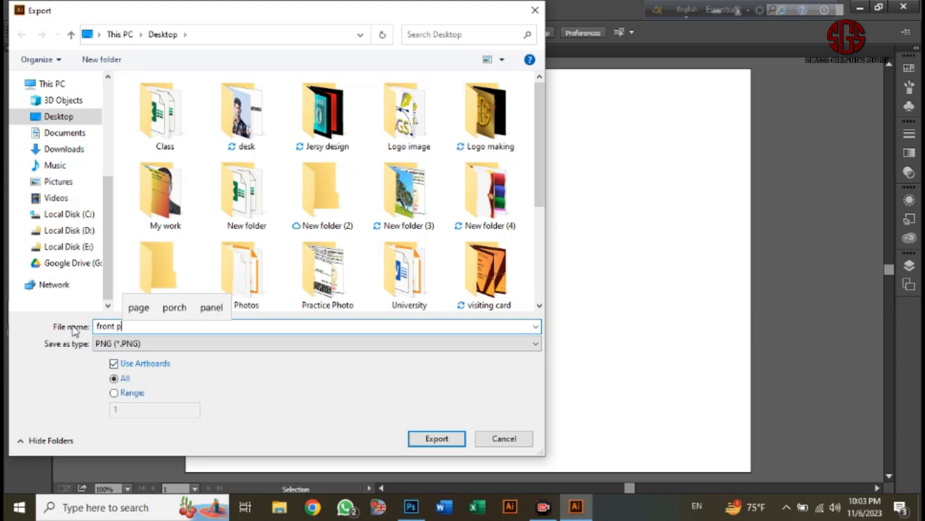
click(437, 438)
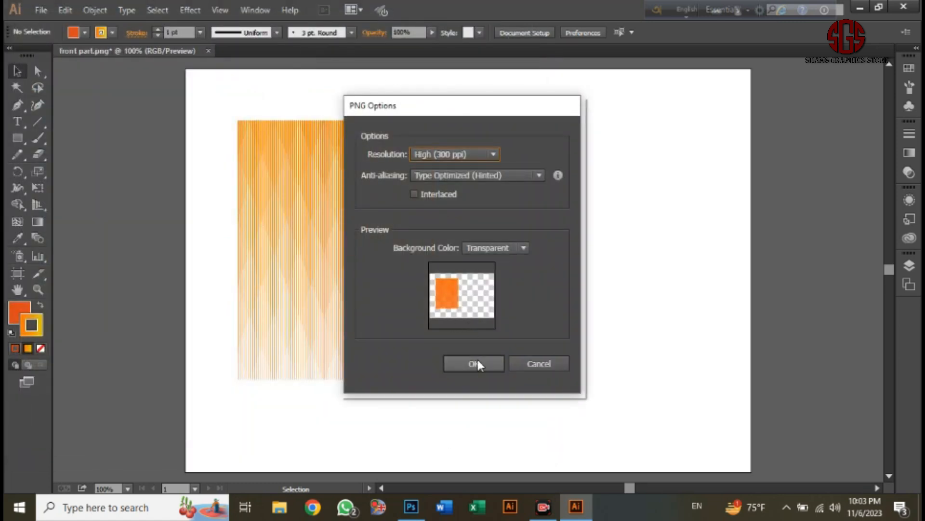
click(475, 363)
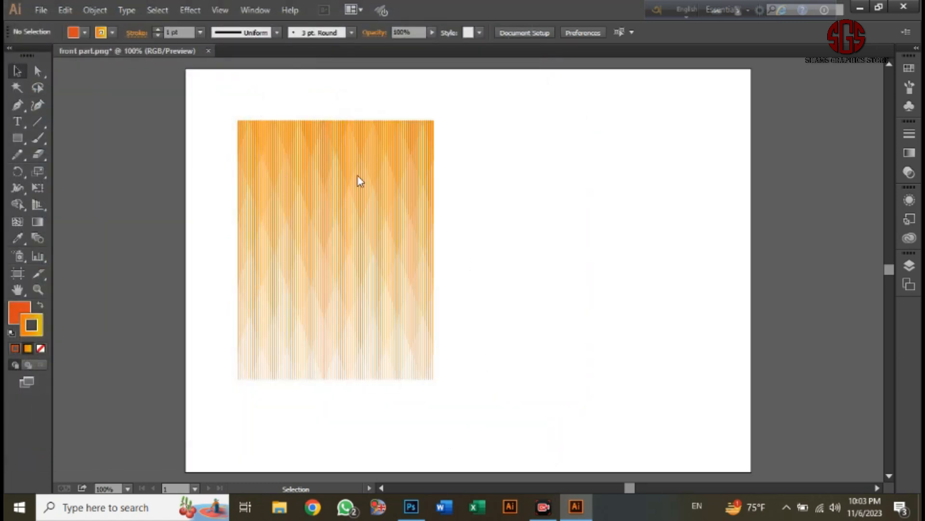
key(ctrl+plus)
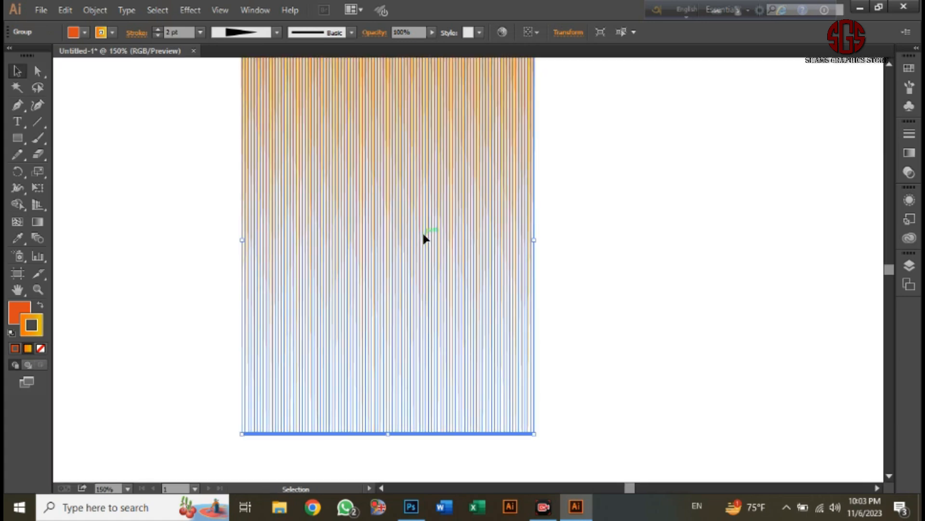
scroll(422, 161, up, 2)
click(612, 214)
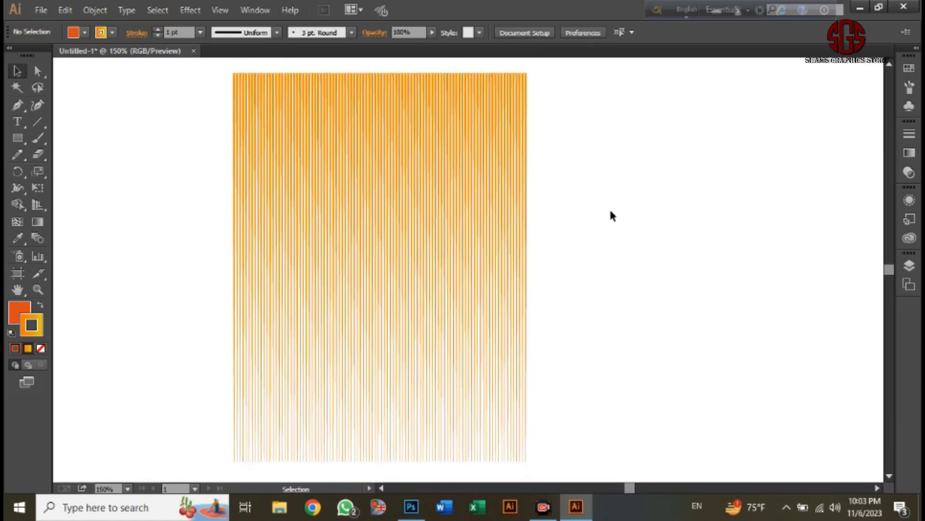
Step: Add the text "SHAMS" in capitals at 100 pt on the blank area beside the striped pattern
key(t)
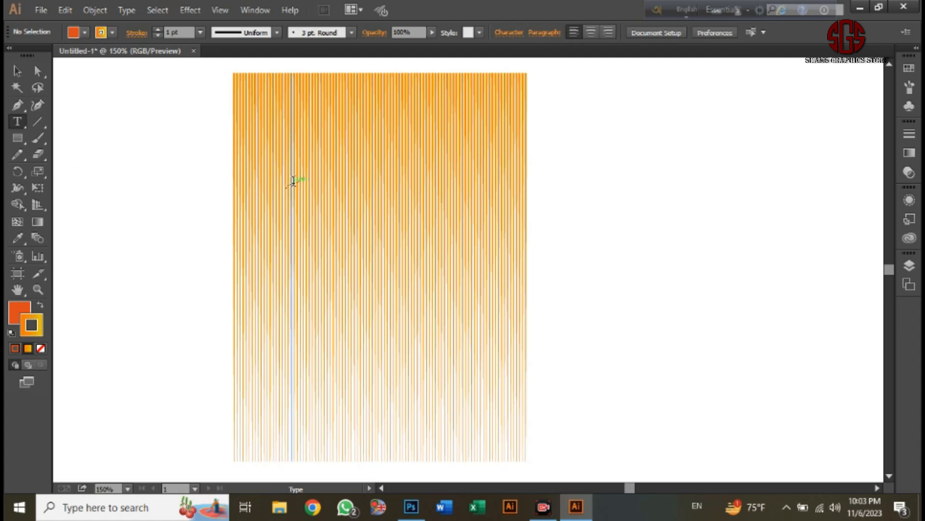
click(599, 173)
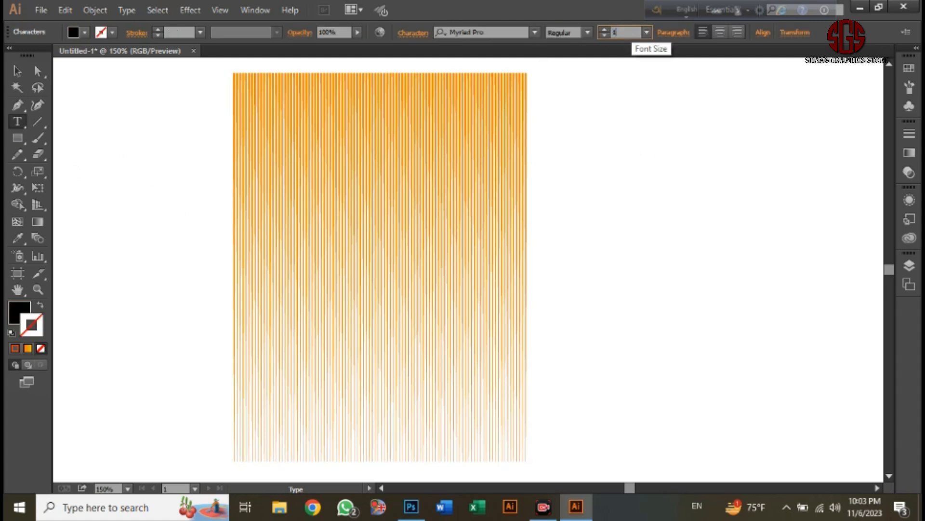
text(100)
key(Return)
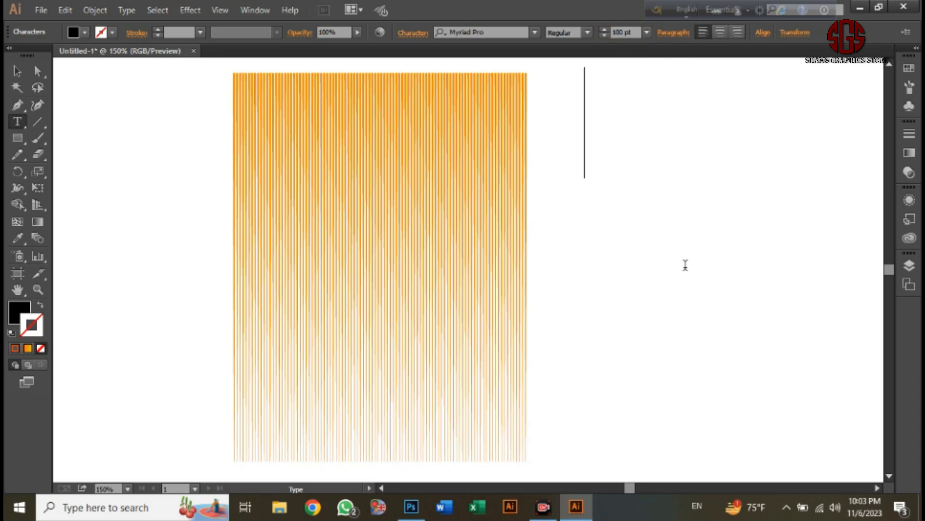
text(Shams)
key(BackSpace)
key(BackSpace)
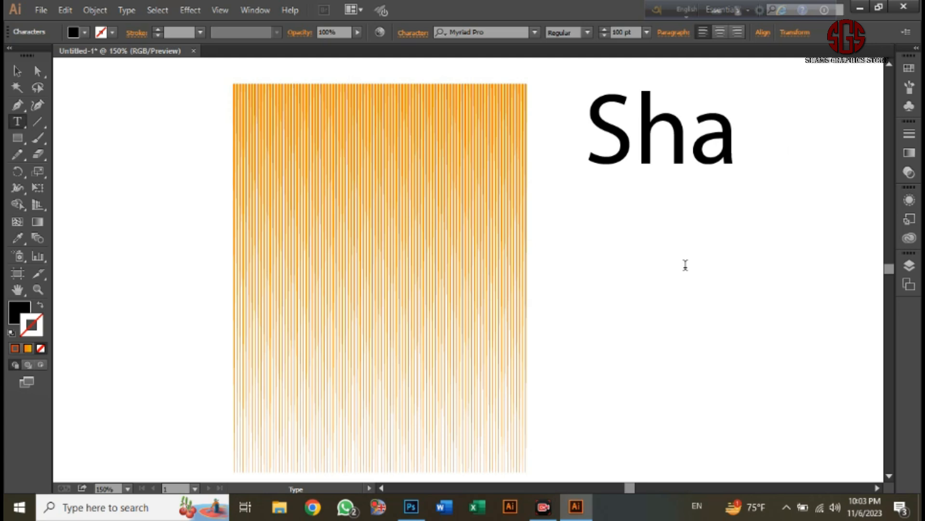
key(BackSpace)
key(BackSpace)
text(HAMS)
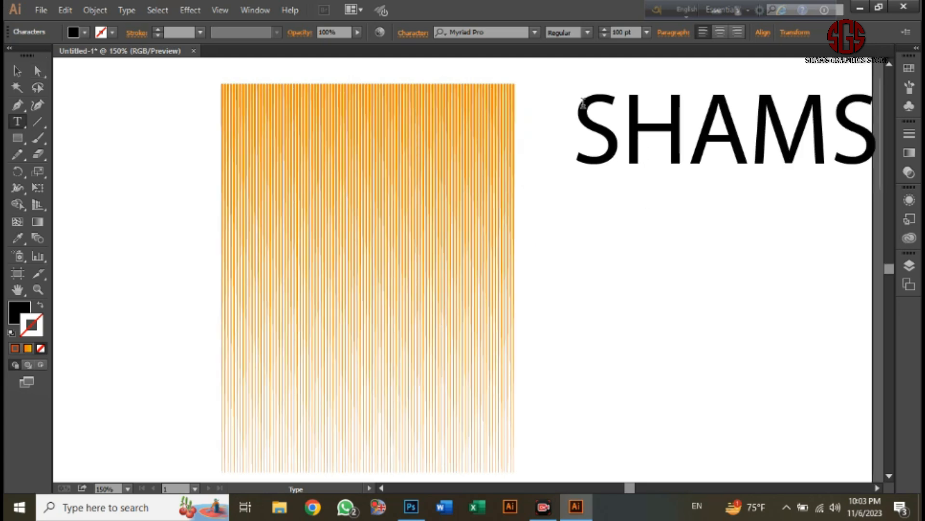
Step: Set the whole SHAMS text in the Nauert Plain font
drag(583, 102, 877, 156)
click(126, 10)
mouse_move(149, 45)
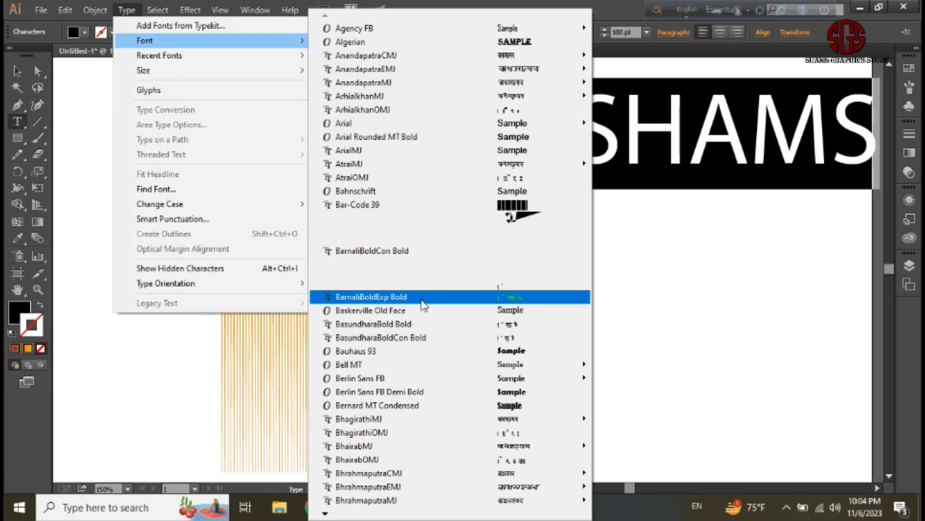
scroll(410, 371, down, 10)
click(410, 487)
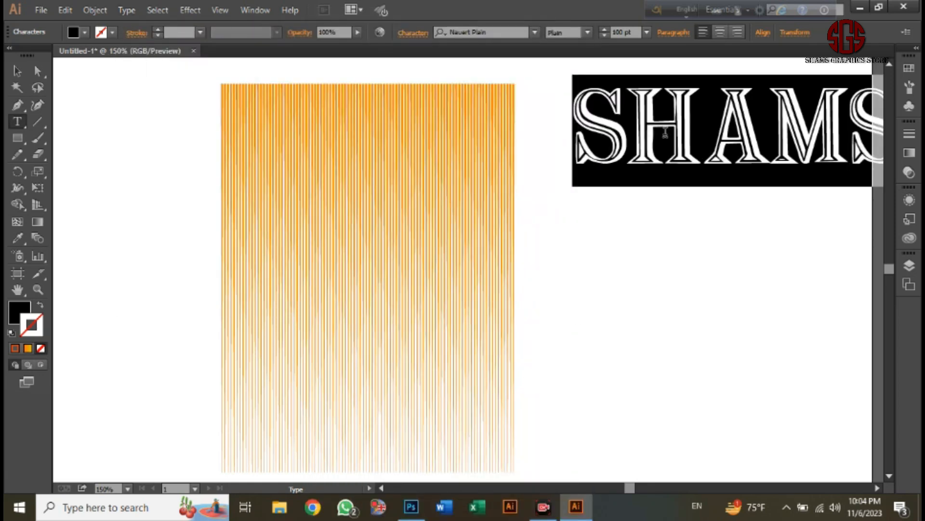
Step: Give the SHAMS text an off-white F4EFEF fill and a matching F4EFEF stroke
double_click(15, 314)
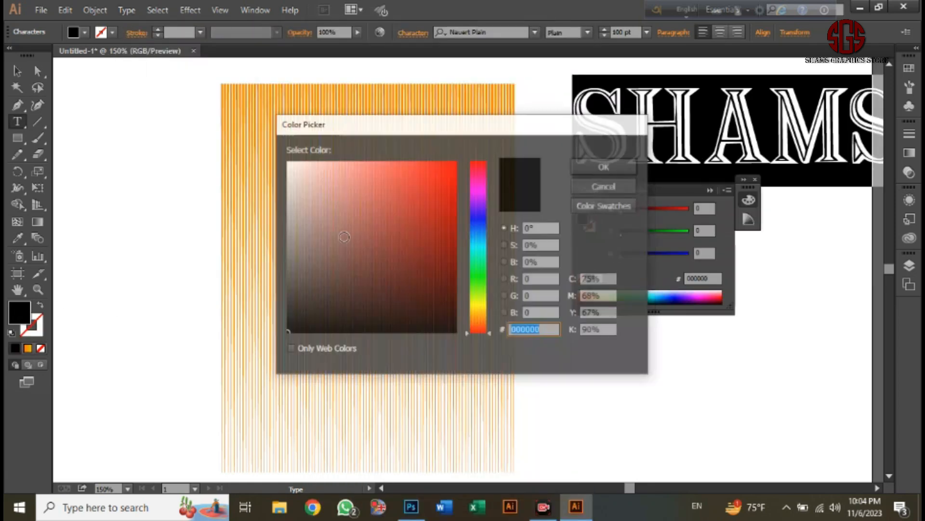
click(289, 167)
click(605, 166)
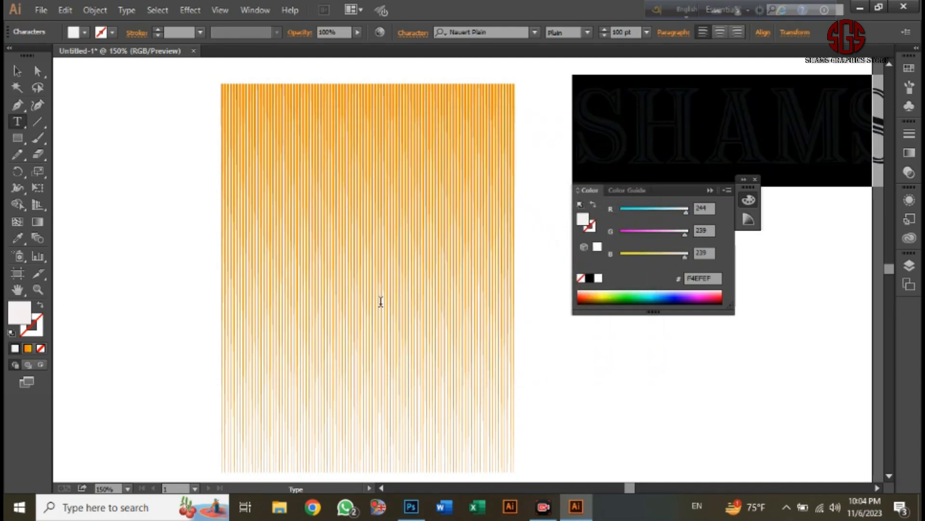
double_click(39, 324)
click(291, 167)
click(604, 169)
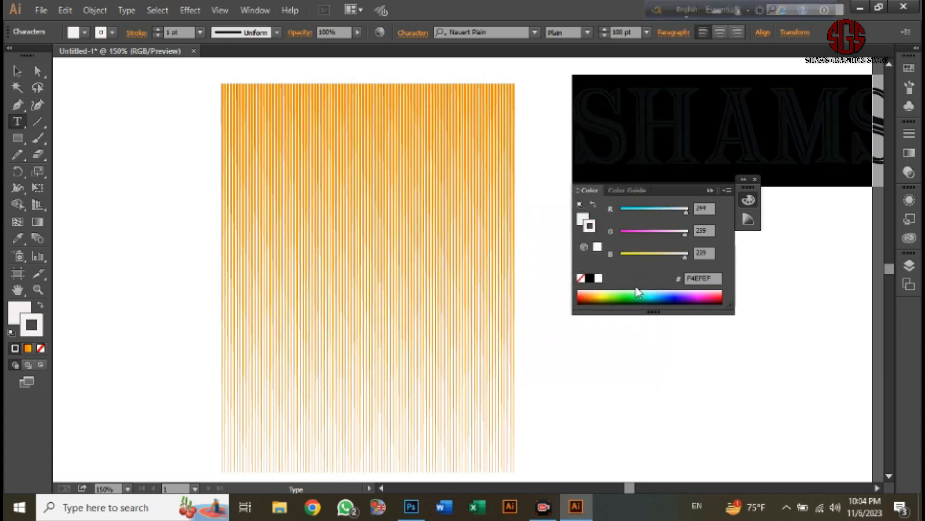
drag(593, 140, 846, 131)
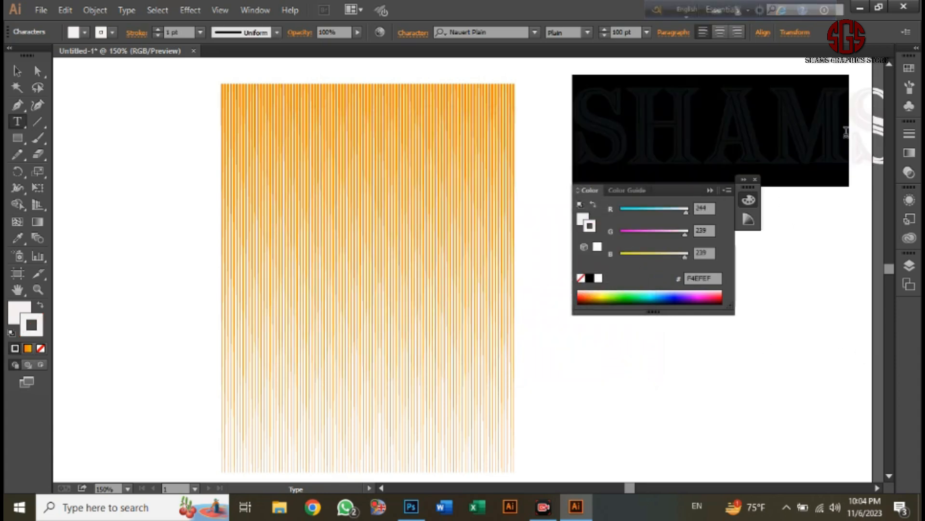
Step: Move the SHAMS text onto the upper part of the striped pattern, shrink it to about half size and centre it horizontally
click(14, 72)
drag(621, 137, 285, 171)
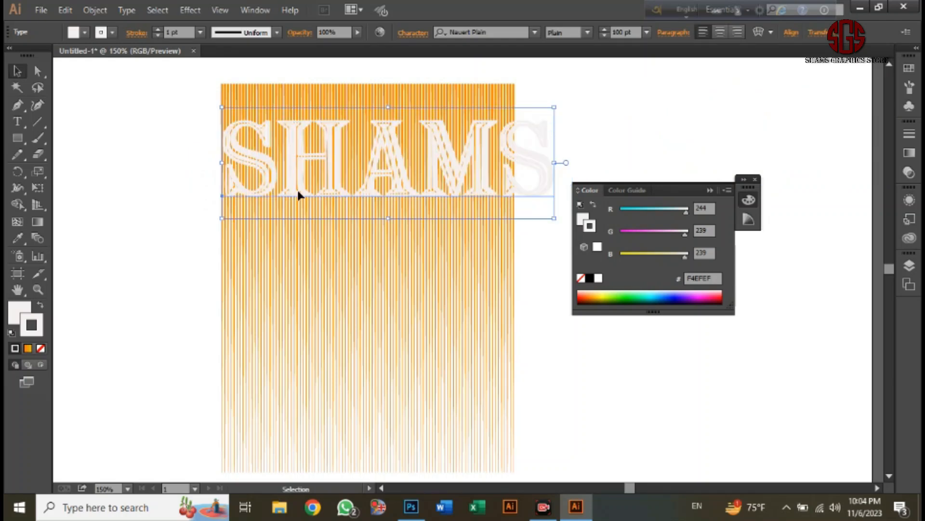
drag(221, 107, 265, 140)
drag(382, 166, 357, 151)
click(486, 249)
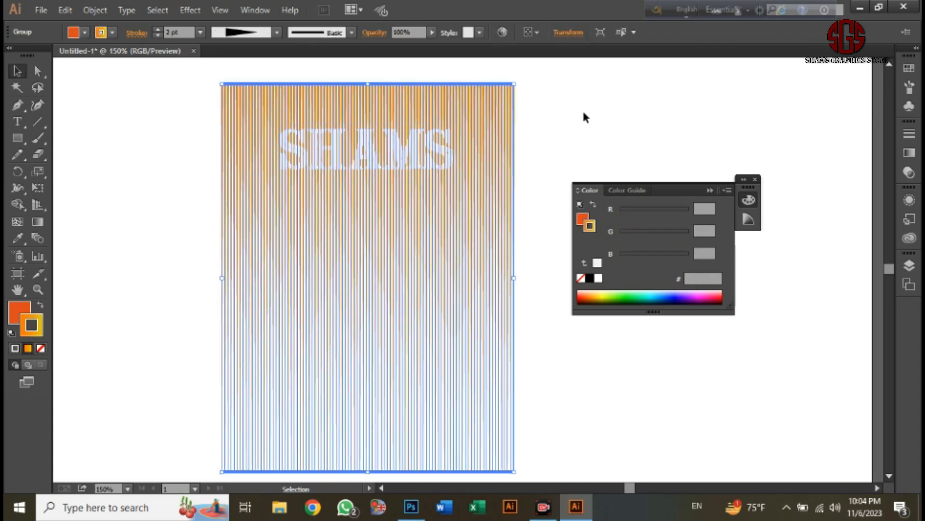
click(583, 114)
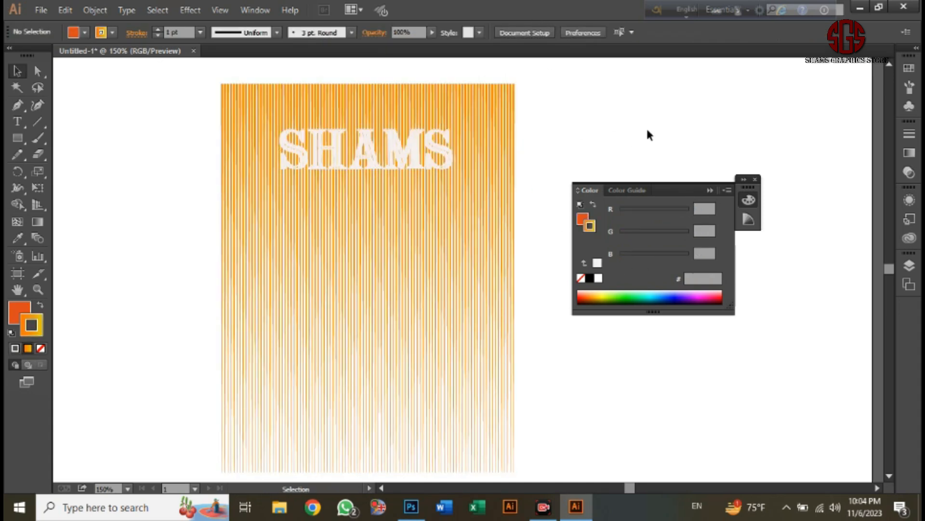
Step: Add the number "15" as text beside the pattern and give it an F4EFEF fill and an F2E7E7 stroke
key(t)
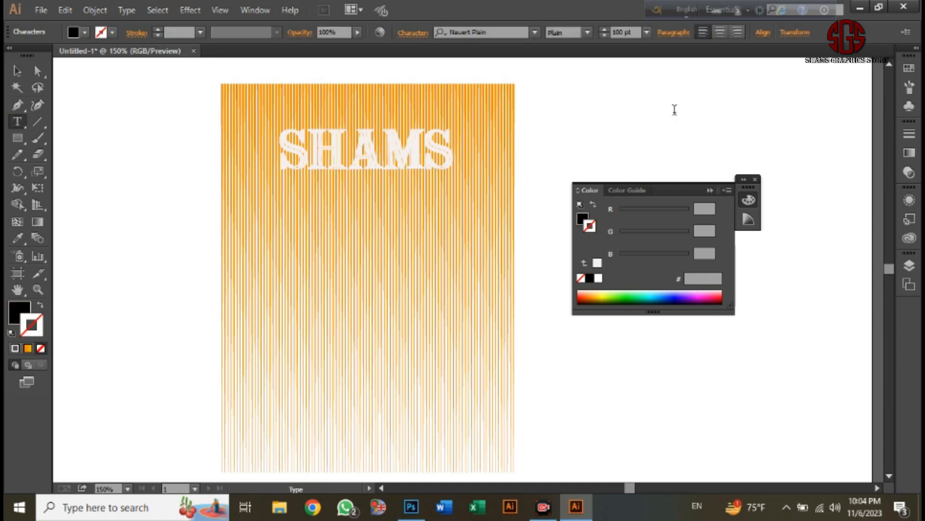
text(15)
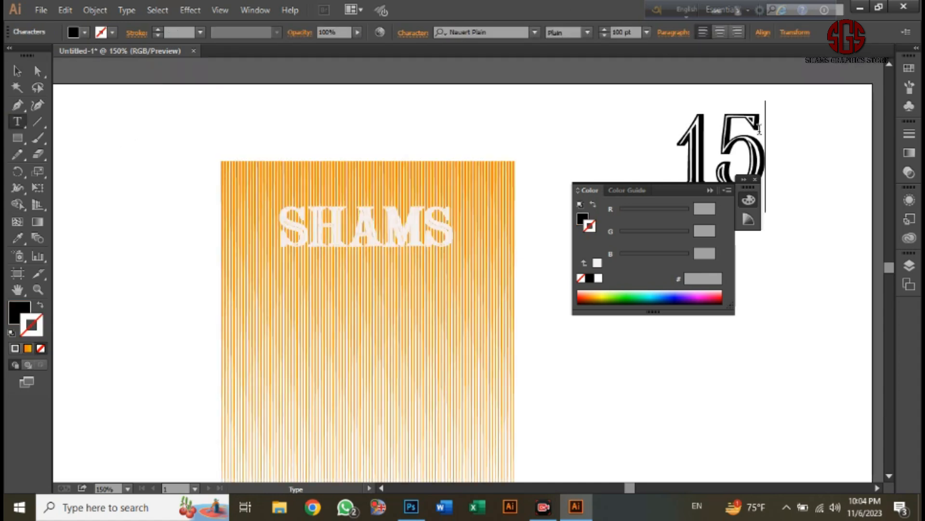
double_click(693, 140)
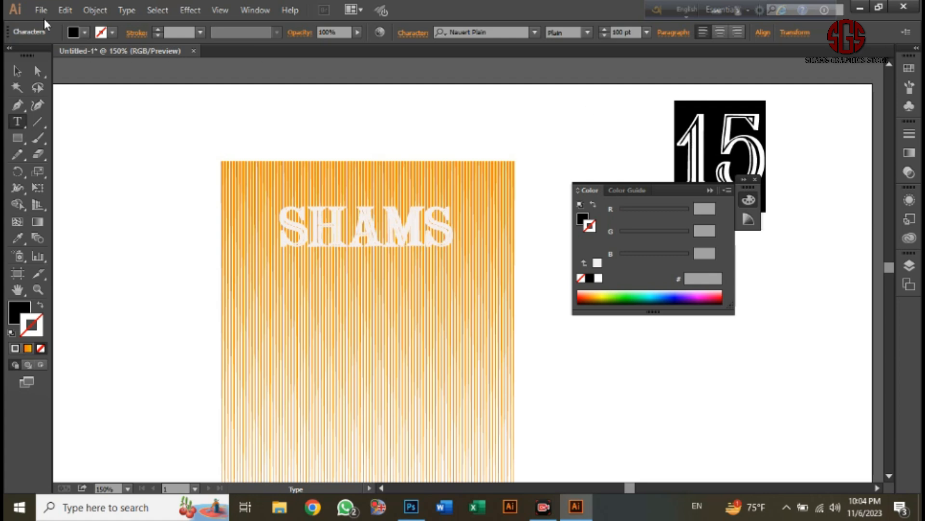
double_click(24, 311)
click(289, 168)
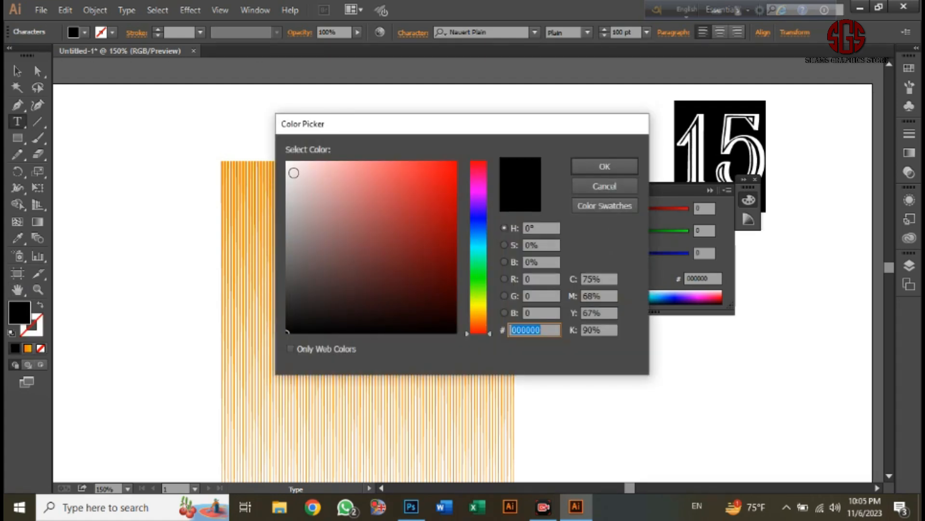
click(586, 165)
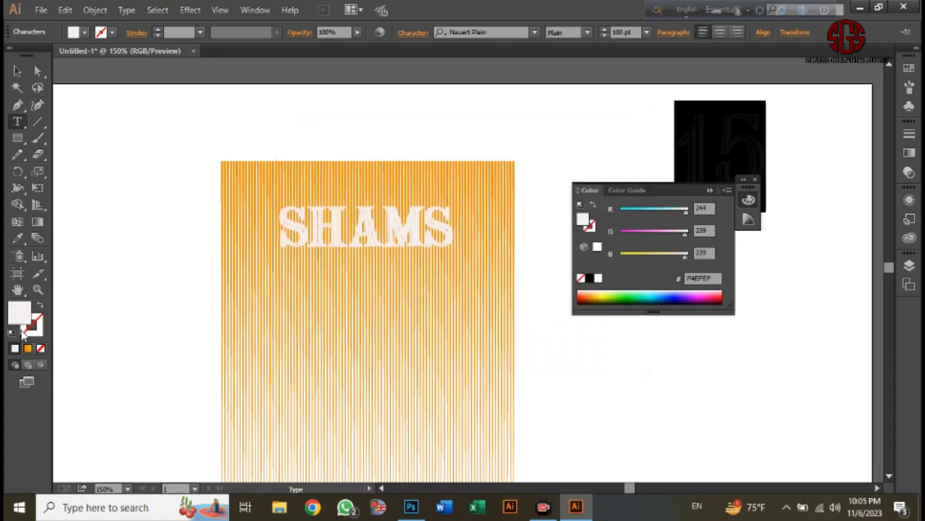
double_click(23, 310)
click(295, 169)
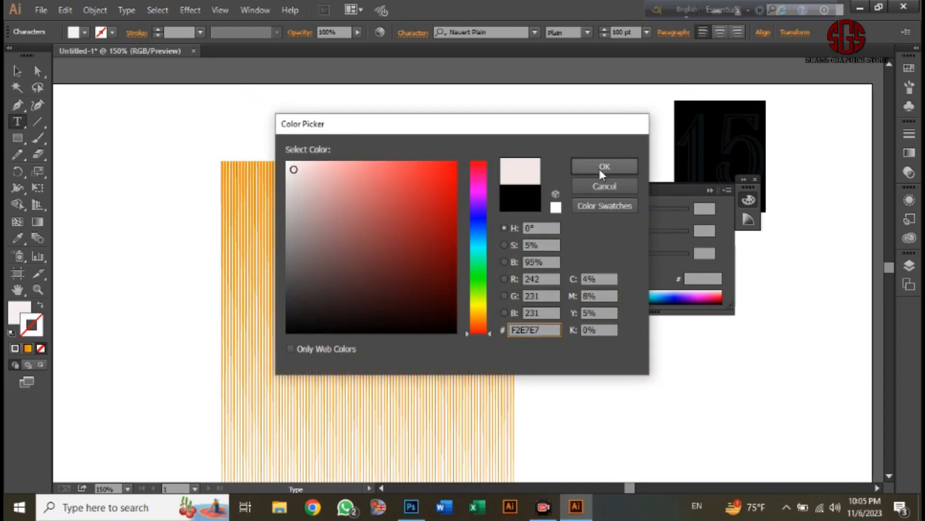
click(598, 167)
Step: Place the number 15 centred below SHAMS on the stripes and enlarge it to about 236 pt, nearly as wide as the name
click(18, 72)
drag(675, 123, 334, 368)
scroll(334, 320, down, 2)
scroll(335, 328, down, 3)
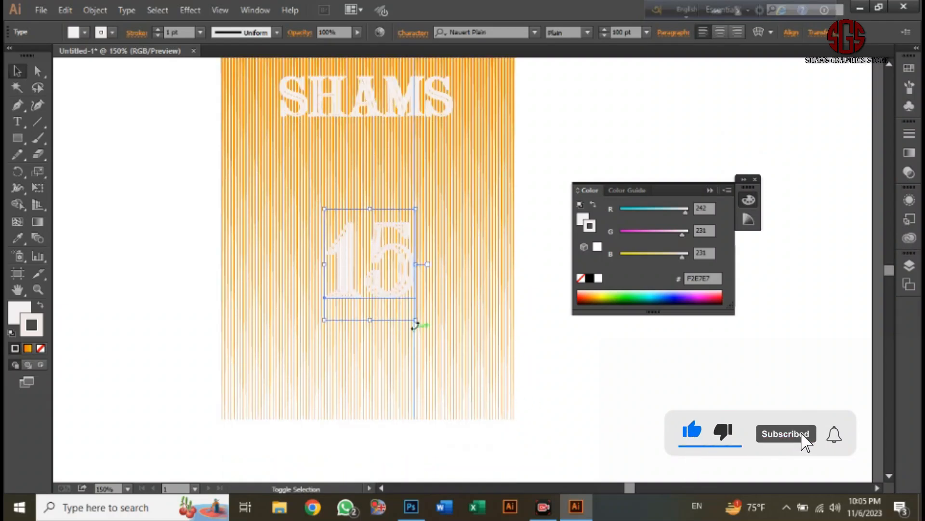
drag(416, 321, 457, 399)
drag(398, 288, 371, 204)
drag(366, 317, 365, 388)
drag(430, 257, 448, 257)
drag(299, 257, 290, 257)
drag(381, 251, 369, 246)
click(606, 137)
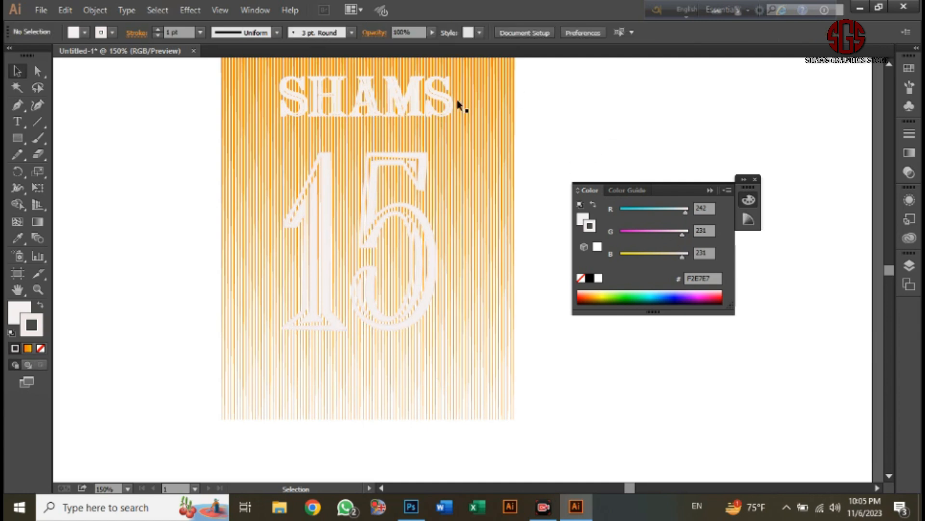
Step: Export the artwork to the Desktop as a PNG named "BACK PART" using all artboards, at High (300 ppi) with a transparent background
click(41, 10)
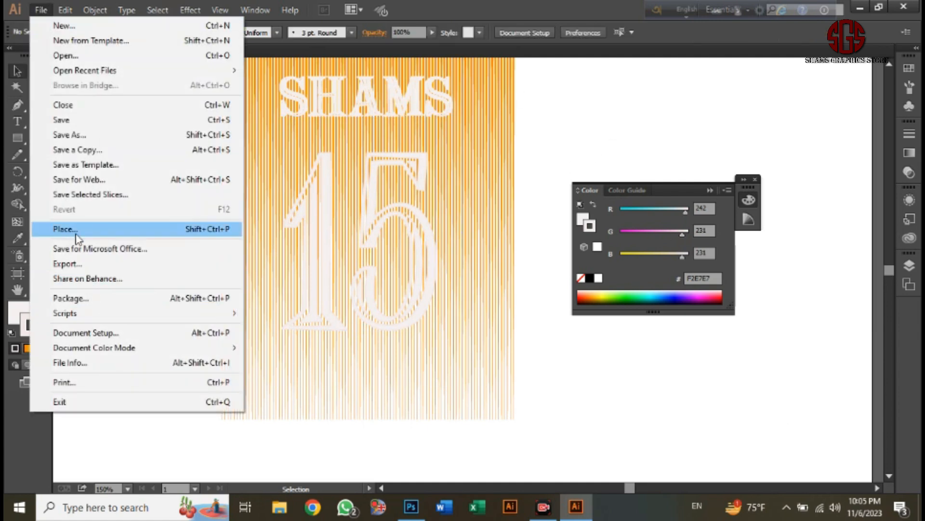
click(68, 264)
click(113, 364)
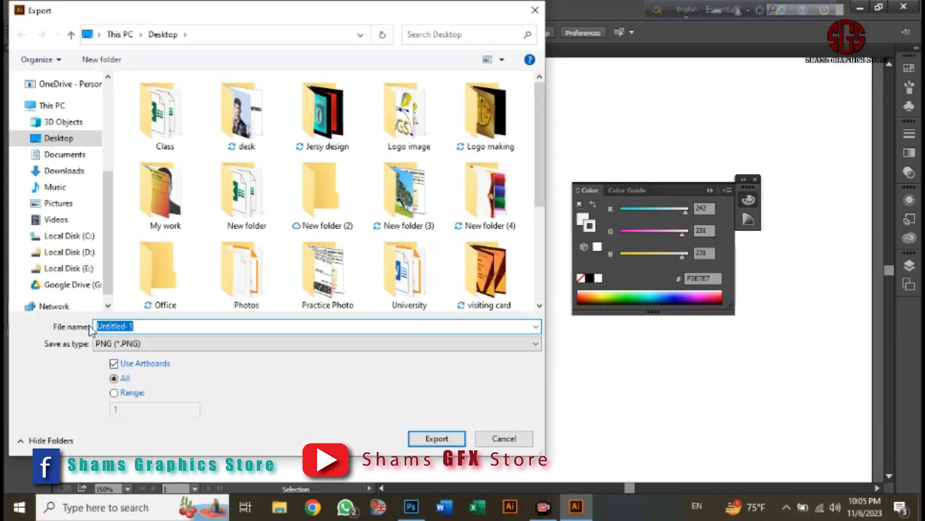
text(BACK PR)
key(BackSpace)
text(ART)
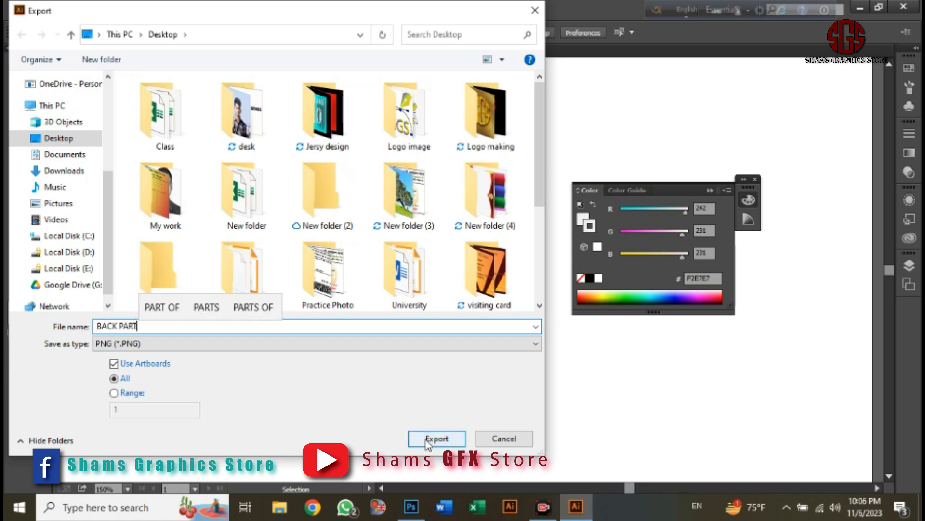
click(437, 439)
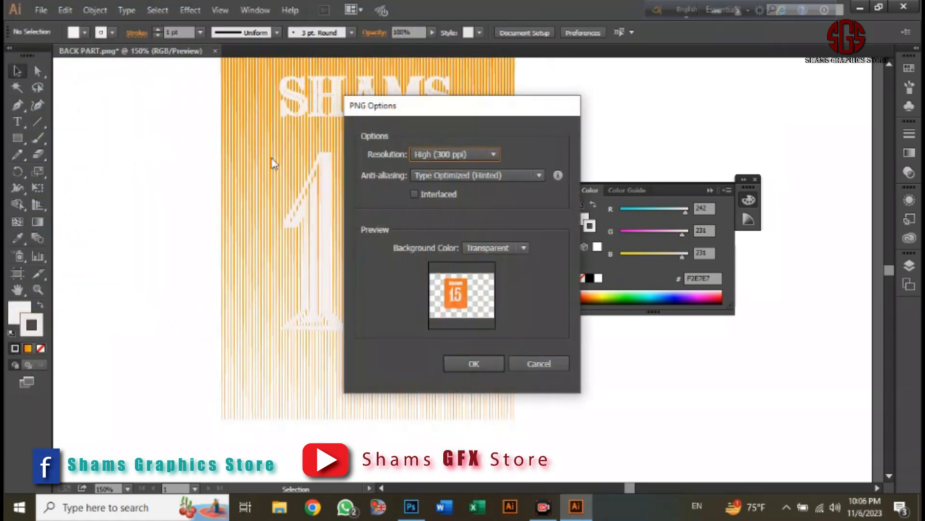
click(474, 363)
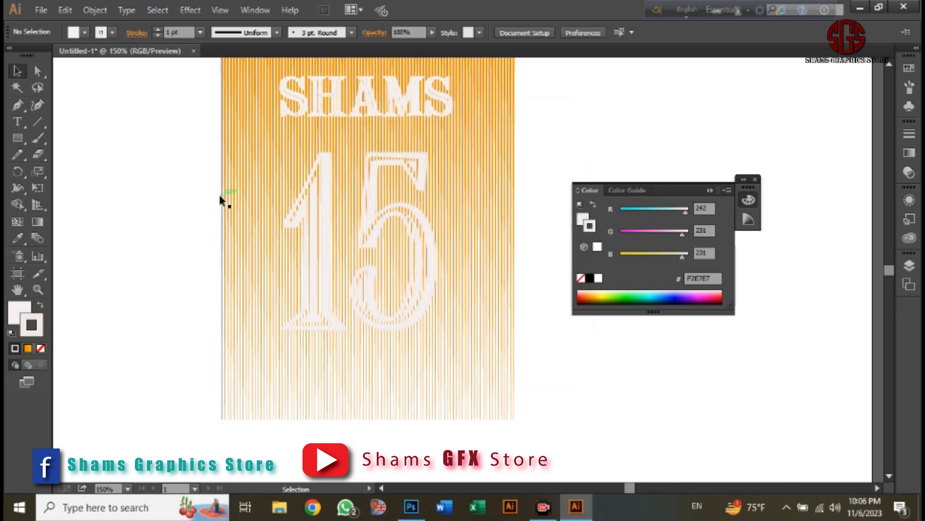
Step: Delete the SHAMS and 15 texts, and shorten the striped group to about half its width in height on the upper artboard
click(419, 257)
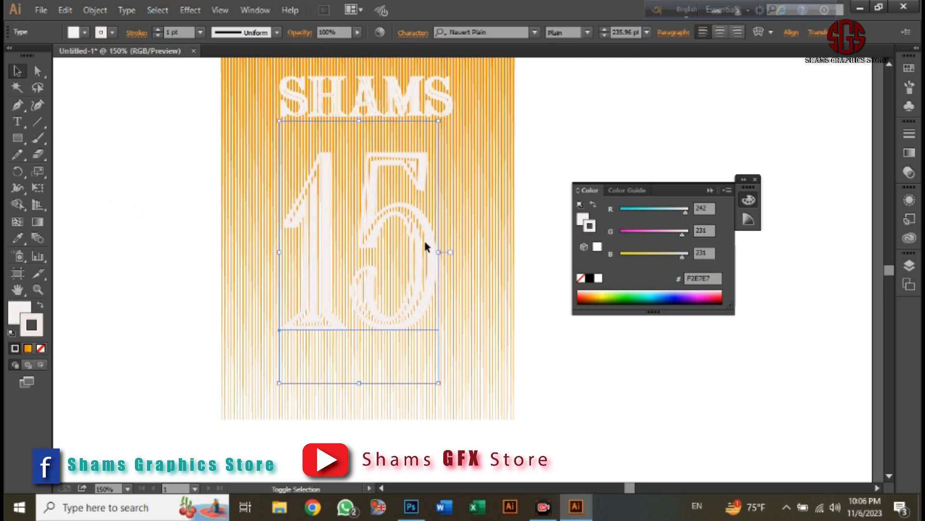
shift+click(406, 102)
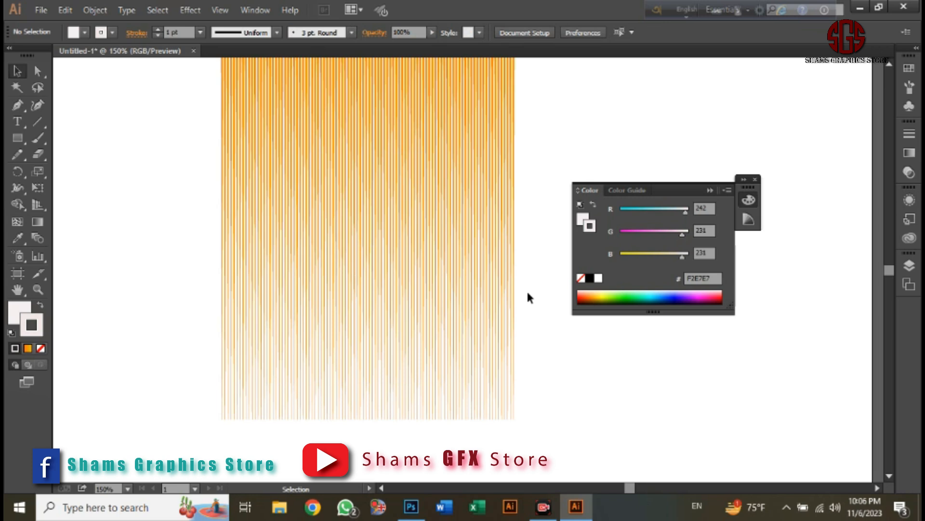
click(414, 334)
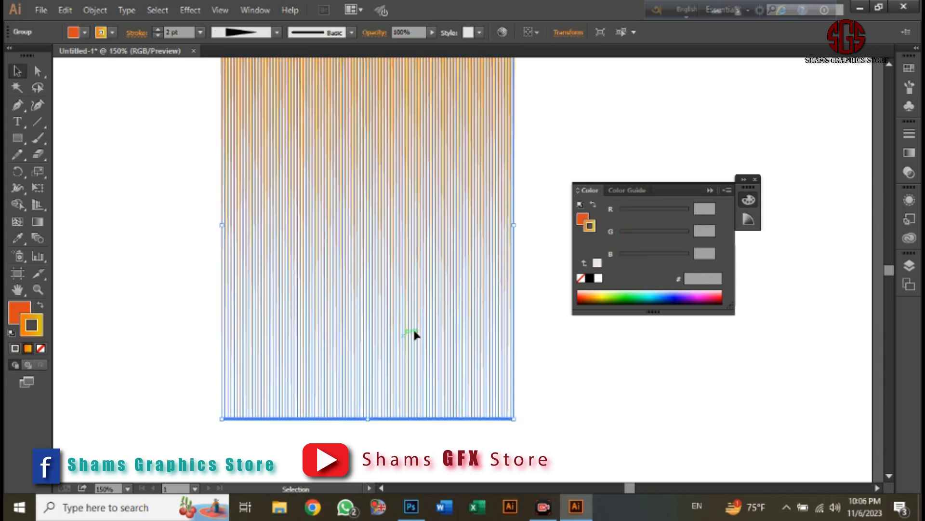
scroll(412, 323, up, 3)
drag(370, 106, 357, 182)
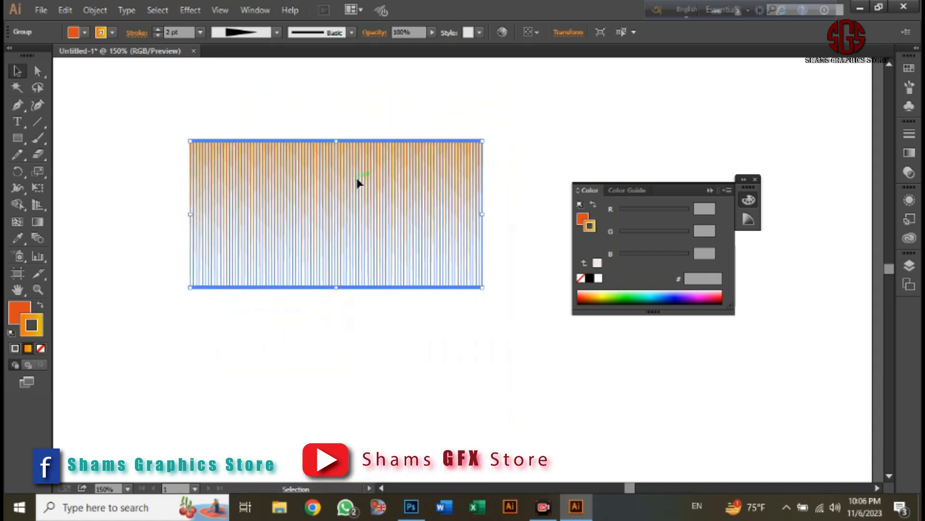
click(454, 339)
Step: Export the shortened striped artwork to the Desktop as a PNG named "right and left hand color" using all artboards
click(41, 9)
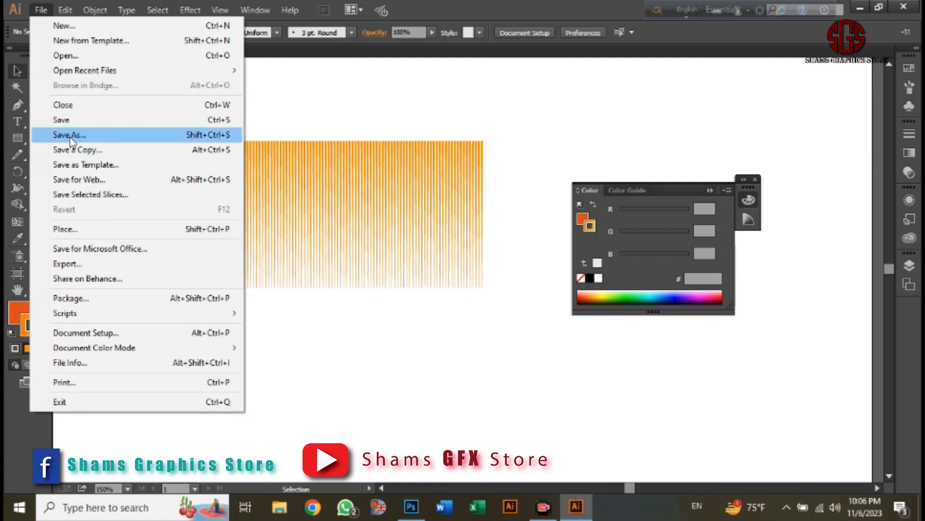
click(74, 264)
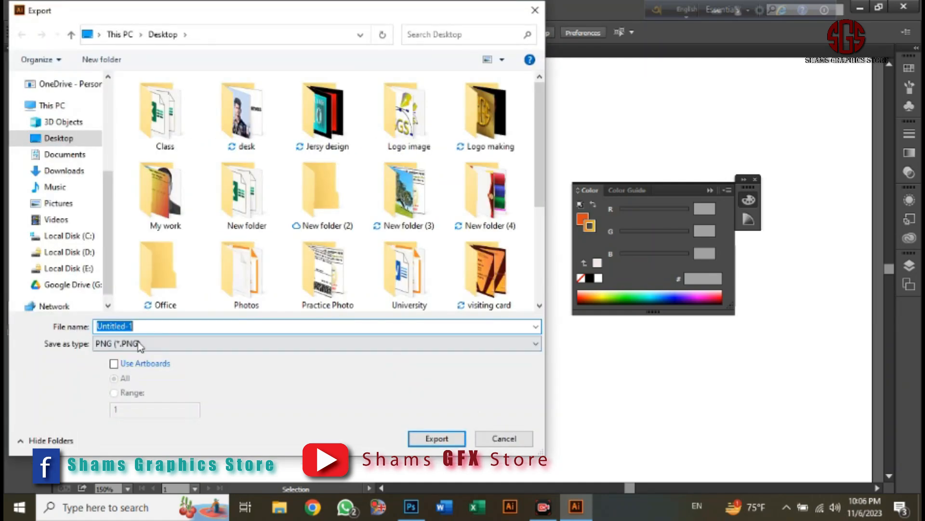
click(140, 344)
click(123, 449)
click(114, 364)
double_click(106, 327)
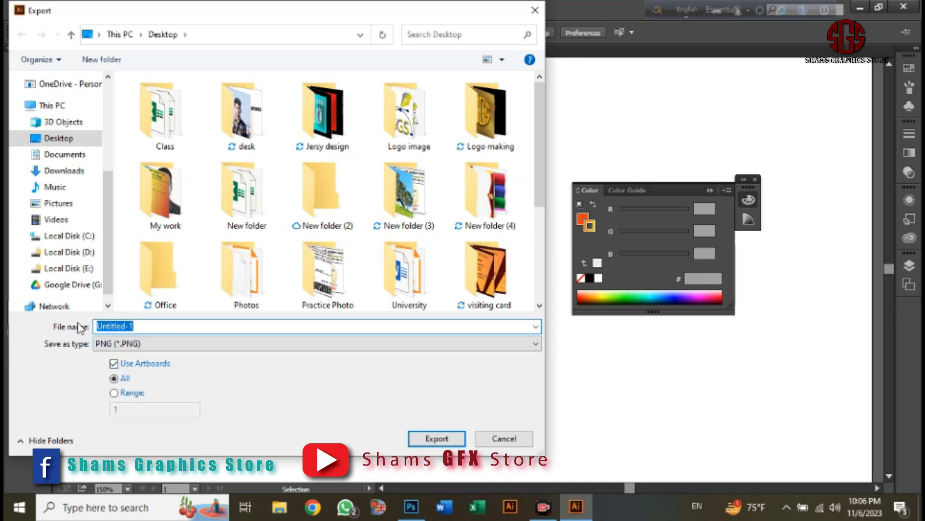
text(rig)
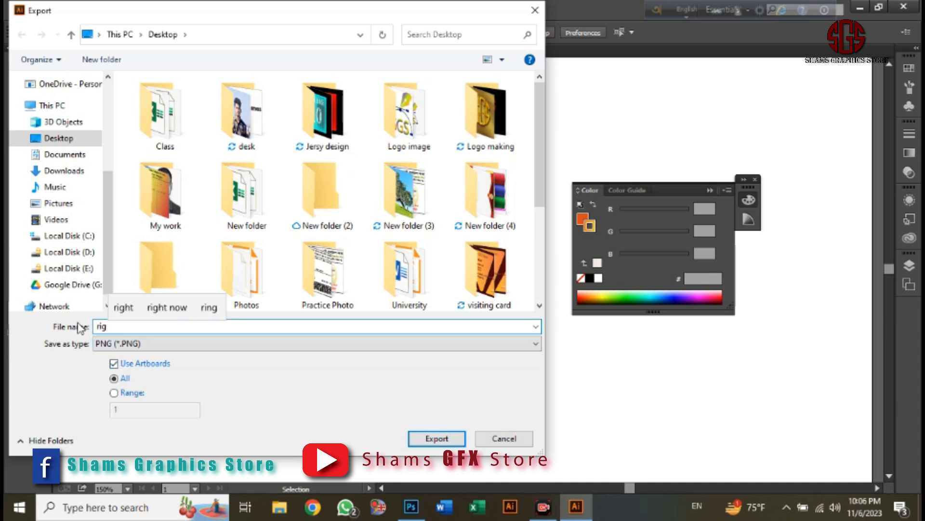
text(ht and )
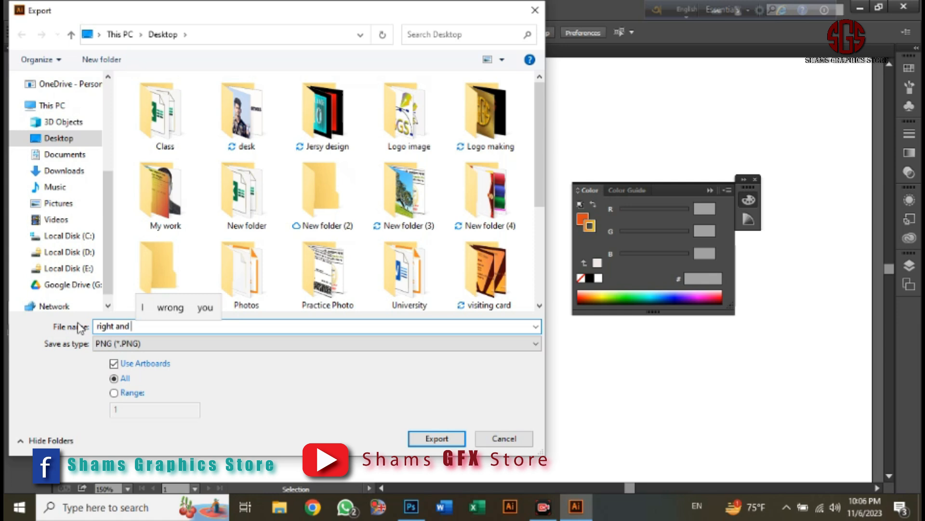
text(left hand color)
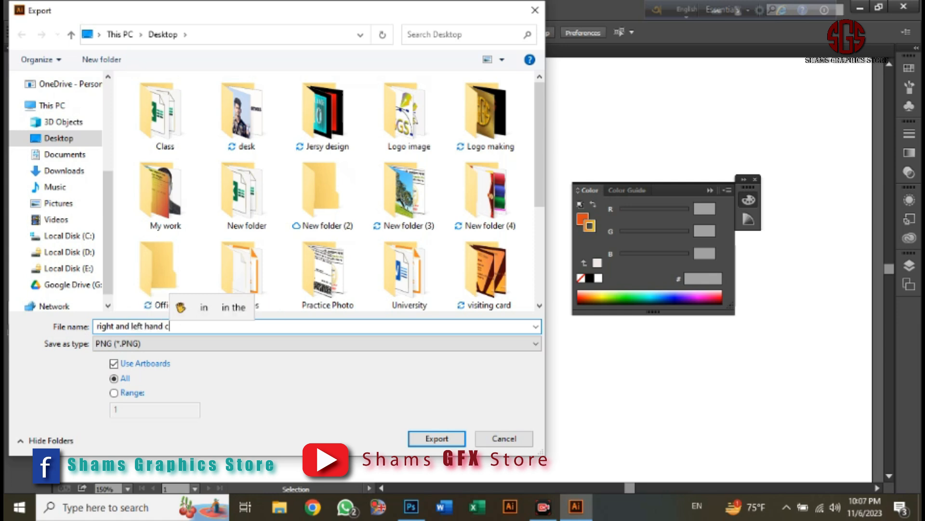
click(436, 438)
click(498, 368)
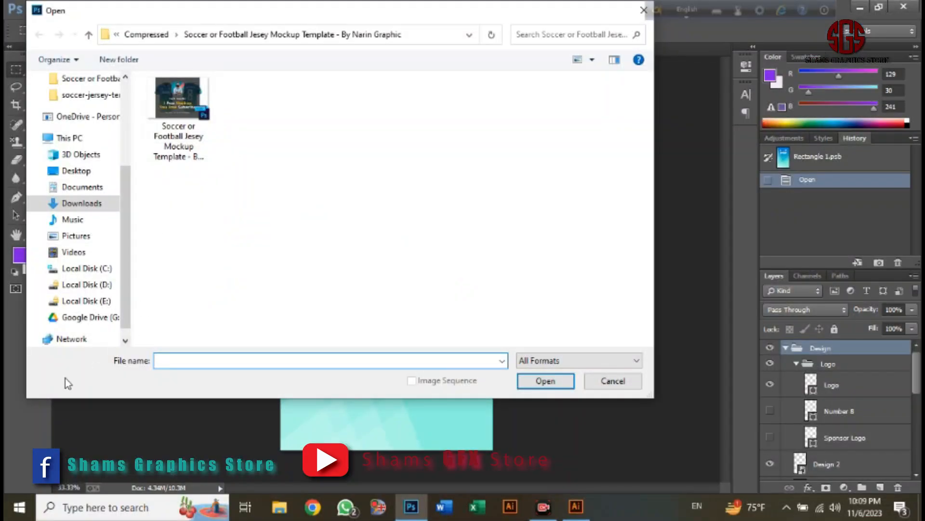
key(Escape)
click(41, 9)
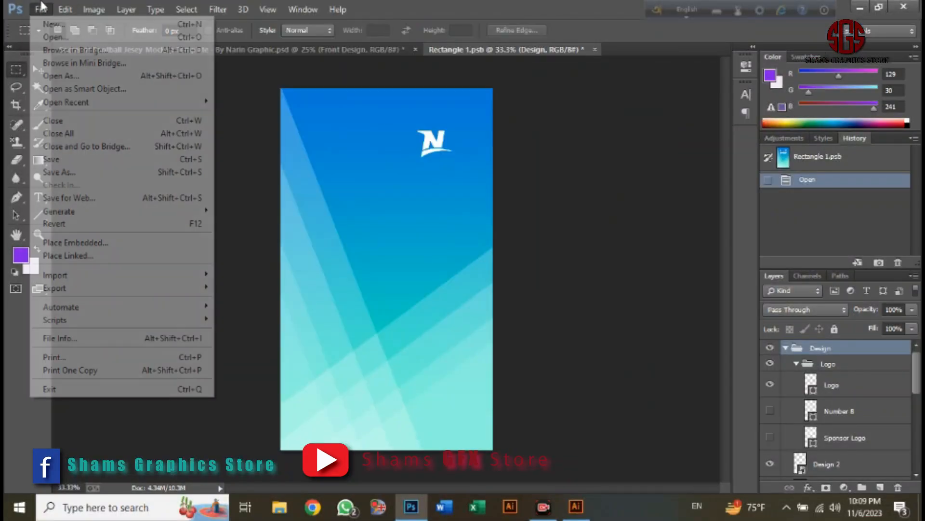
click(50, 38)
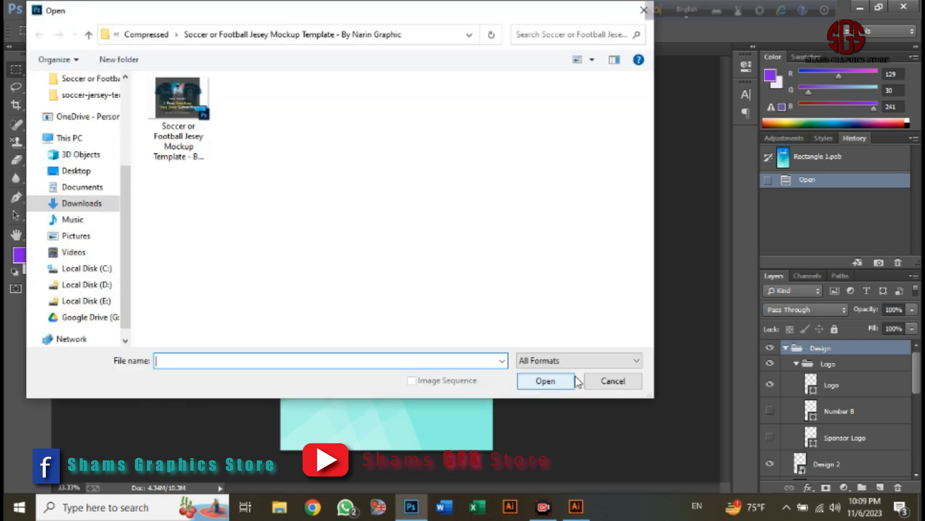
click(73, 220)
click(74, 171)
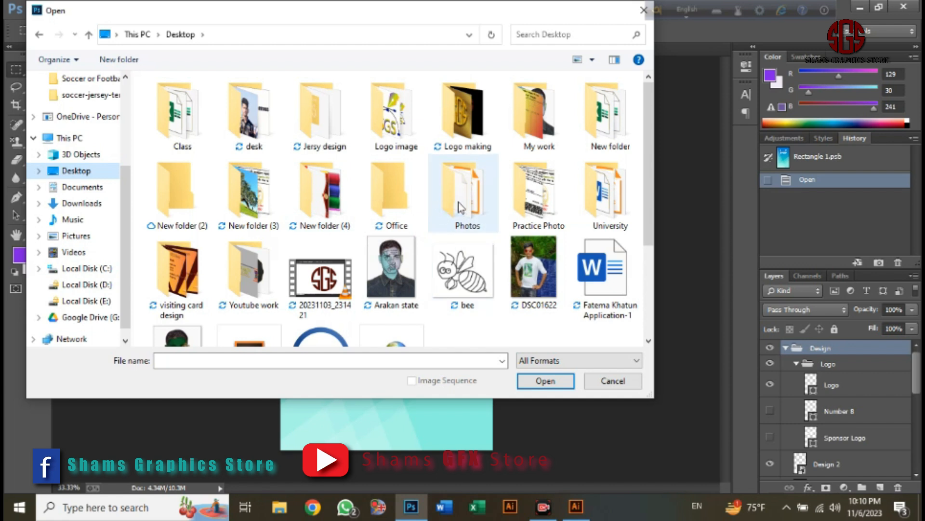
key(Tab)
double_click(320, 126)
click(320, 128)
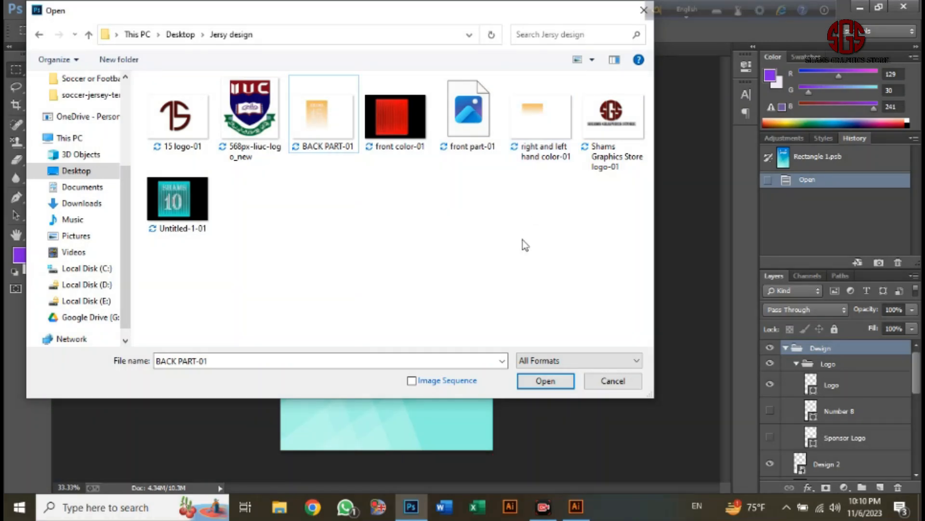
click(637, 14)
Step: In Photoshop, open front part-01.png from the Jersy design folder on the Desktop
click(41, 9)
click(55, 37)
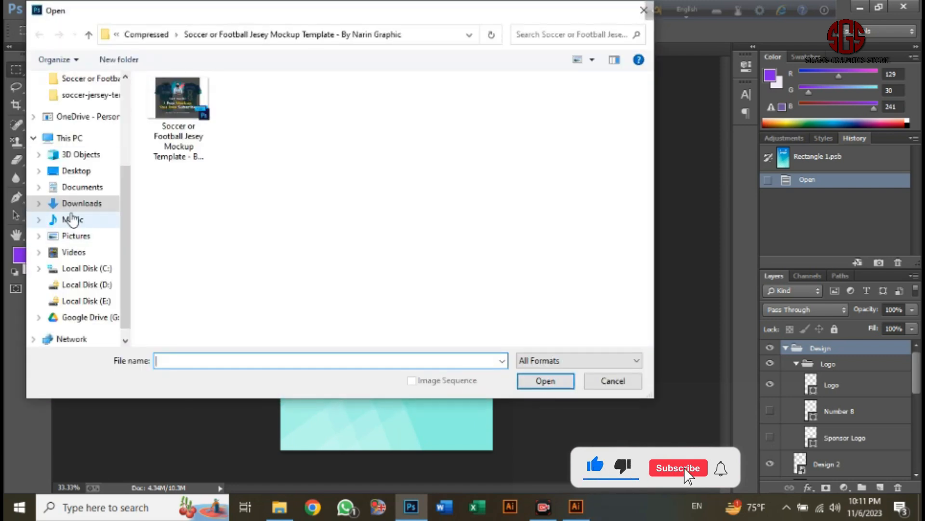
click(73, 219)
click(73, 172)
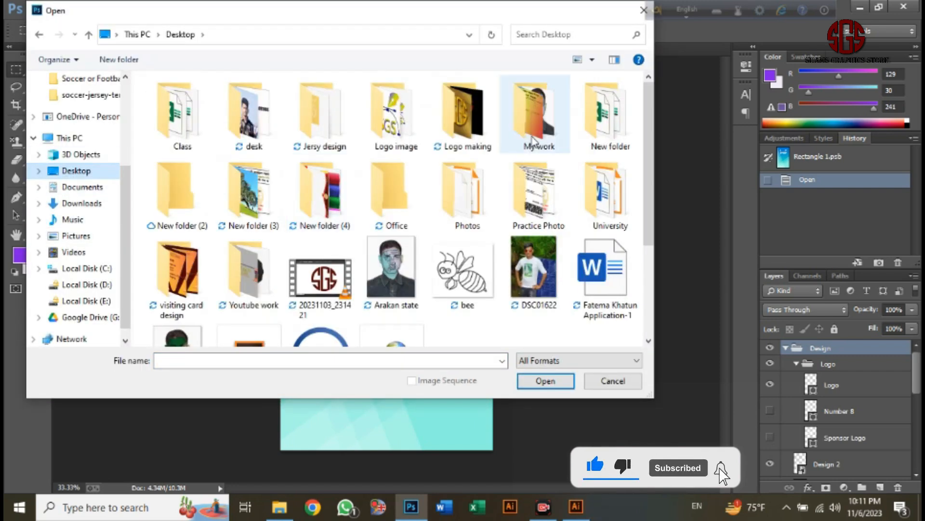
double_click(346, 141)
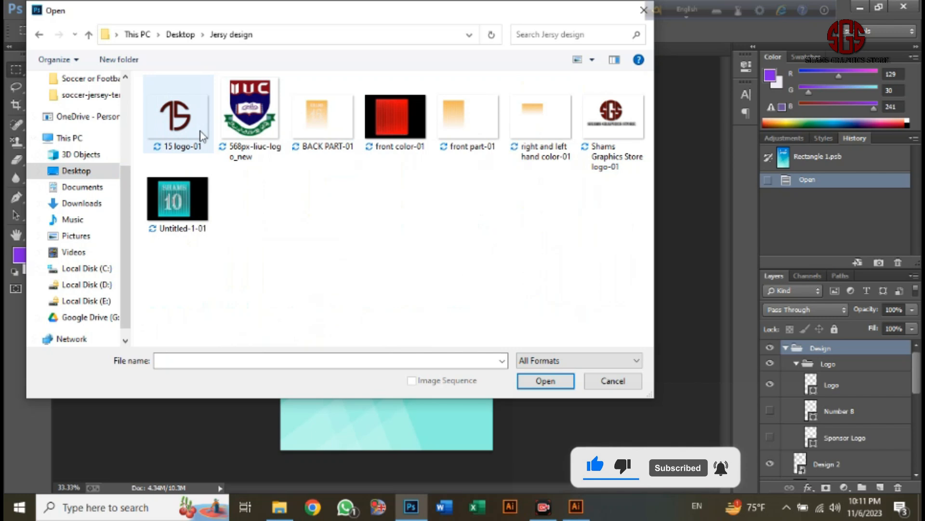
double_click(463, 131)
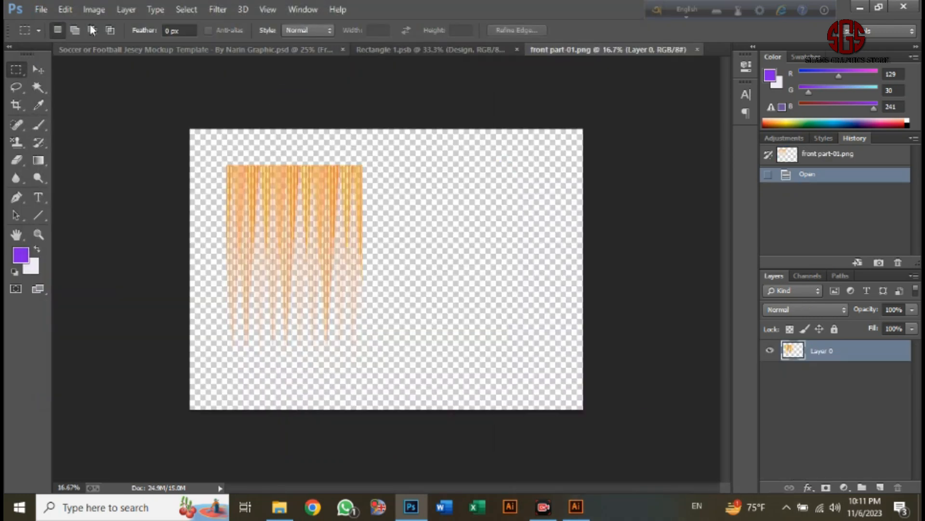
Step: Move the orange stripes into the Rectangle 1.psb design, aligned over the canvas, and convert the new layer to a smart object
click(38, 69)
drag(318, 179, 339, 54)
drag(466, 57, 419, 144)
right_click(819, 370)
click(562, 162)
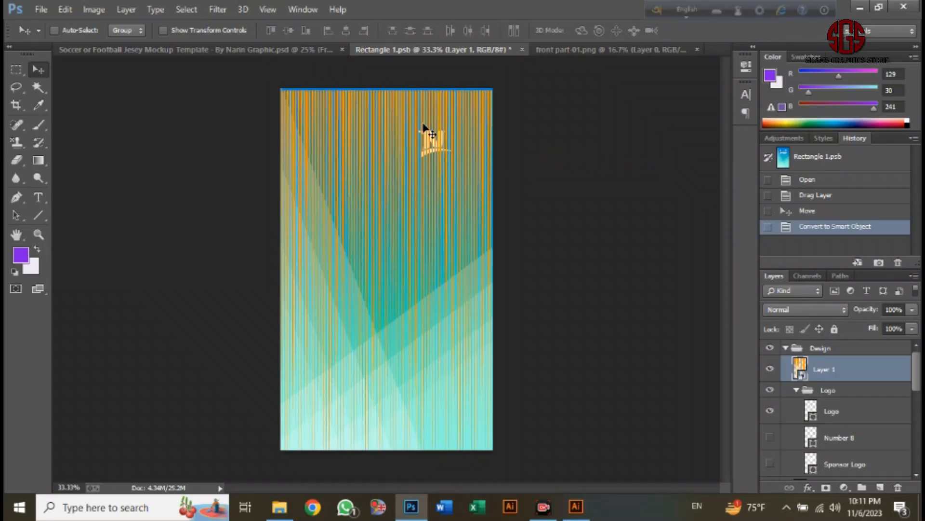
Step: Squeeze the stripes layer to about 78% width and nudge and stretch it vertically so it exactly covers the canvas
key(ctrl+t)
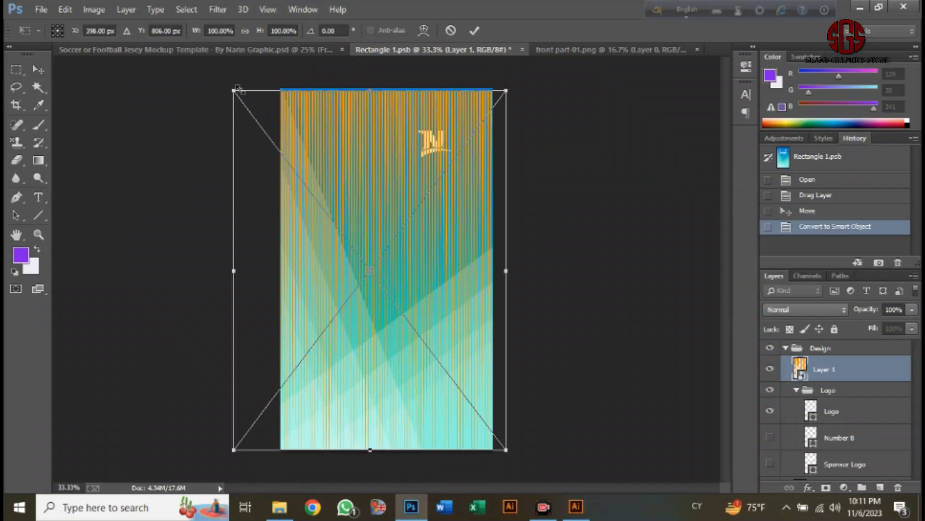
drag(234, 272, 286, 275)
drag(506, 271, 493, 271)
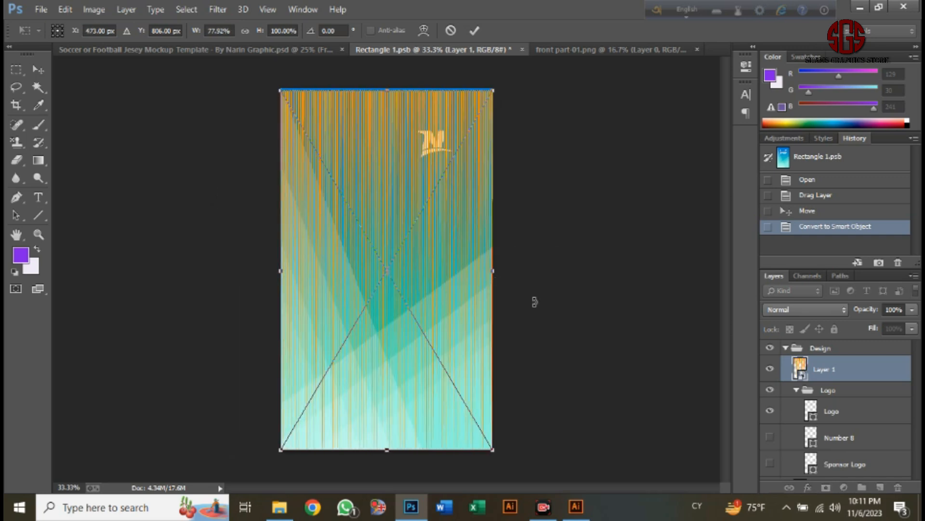
key(Up)
key(Up)
key(Up)
key(Up)
key(Up)
key(Up)
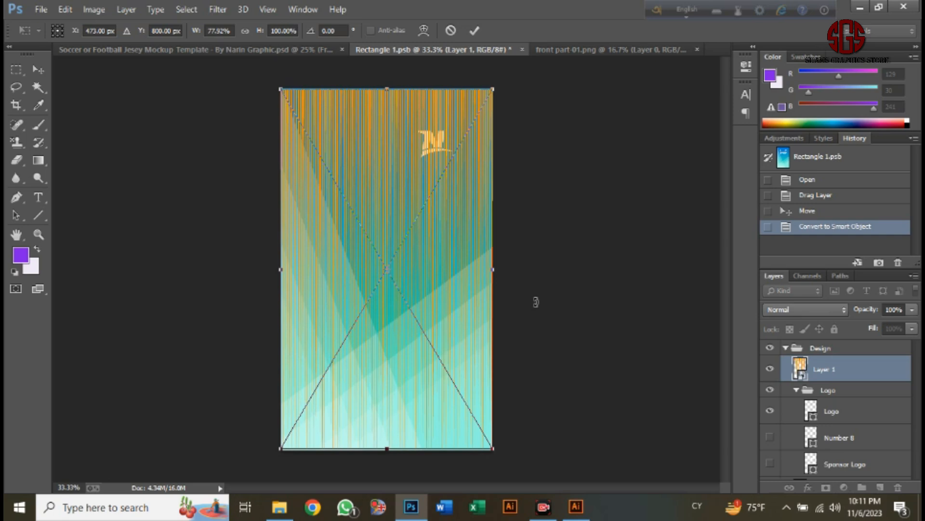
drag(386, 451, 386, 453)
key(Return)
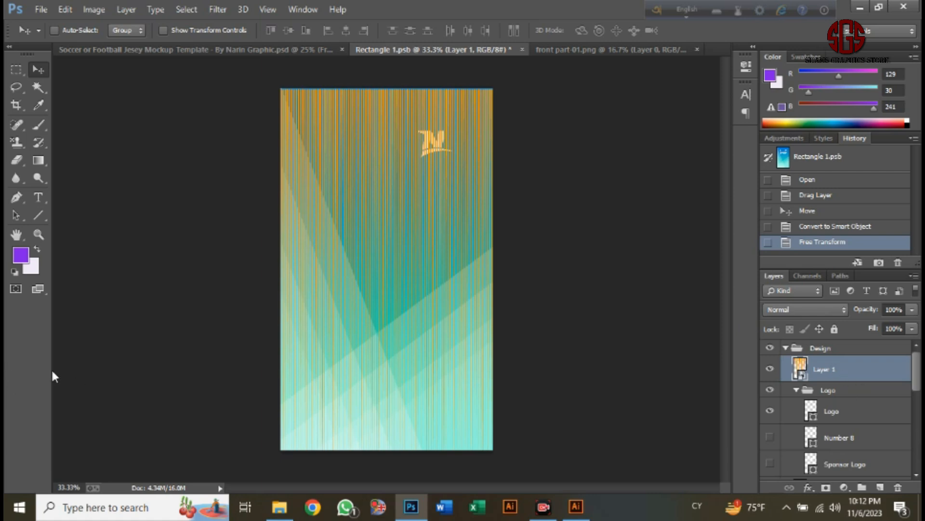
Step: Save the design to update the jersey mockup, and move the Logo layer above the stripes layer in Rectangle 1.psb
key(ctrl+s)
click(195, 50)
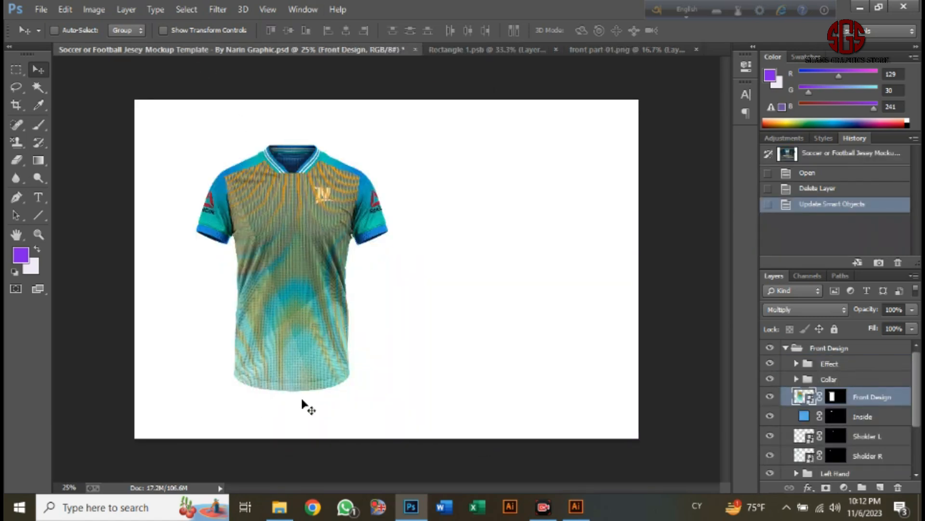
click(487, 49)
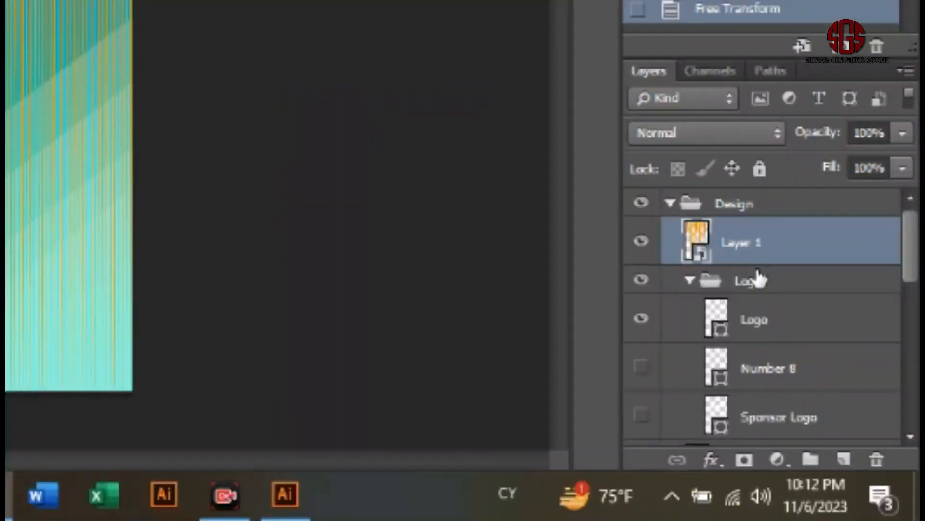
drag(766, 321, 763, 234)
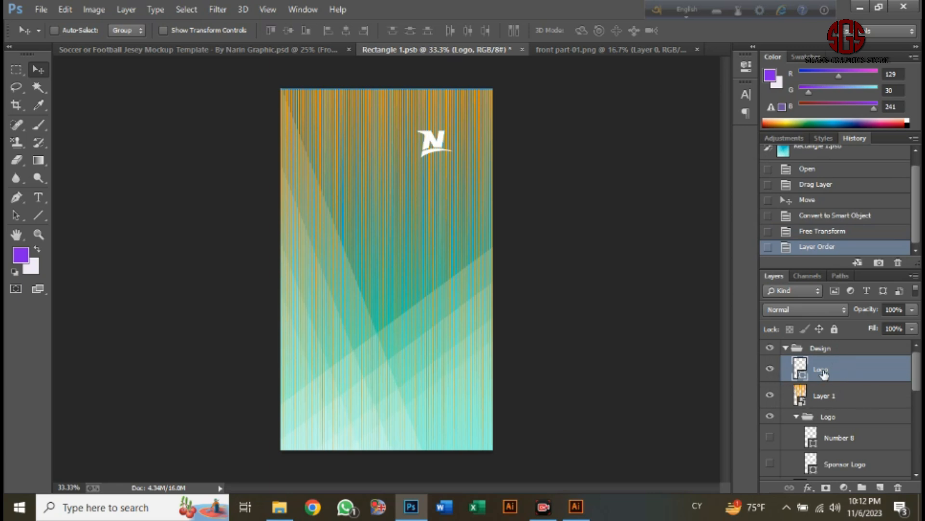
Step: Open 568px-liuc-logo_new.png and bring the university crest into the Rectangle 1.psb design over the N logo
click(41, 9)
click(65, 48)
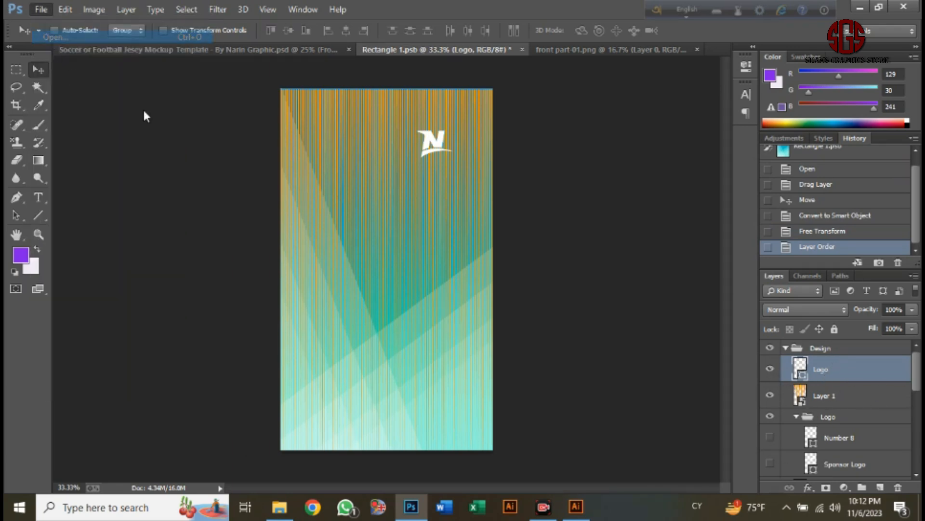
double_click(248, 123)
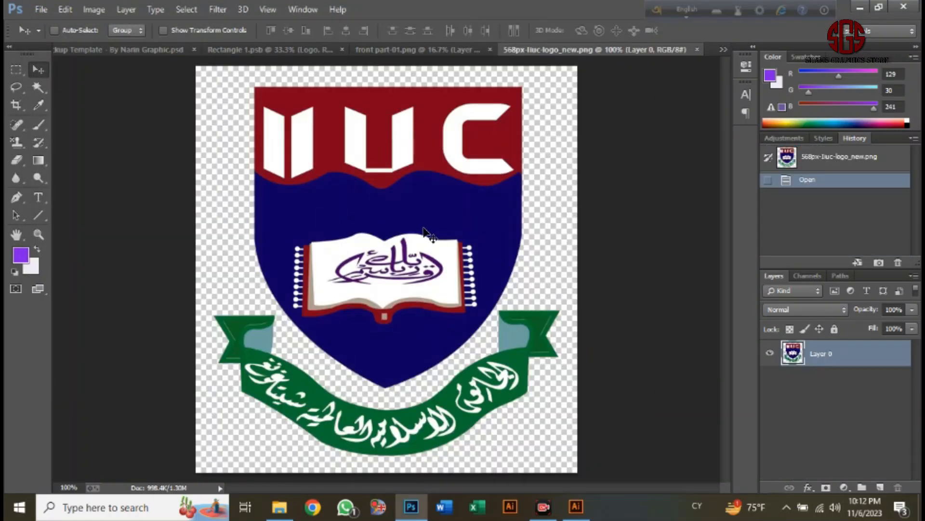
drag(381, 147, 458, 159)
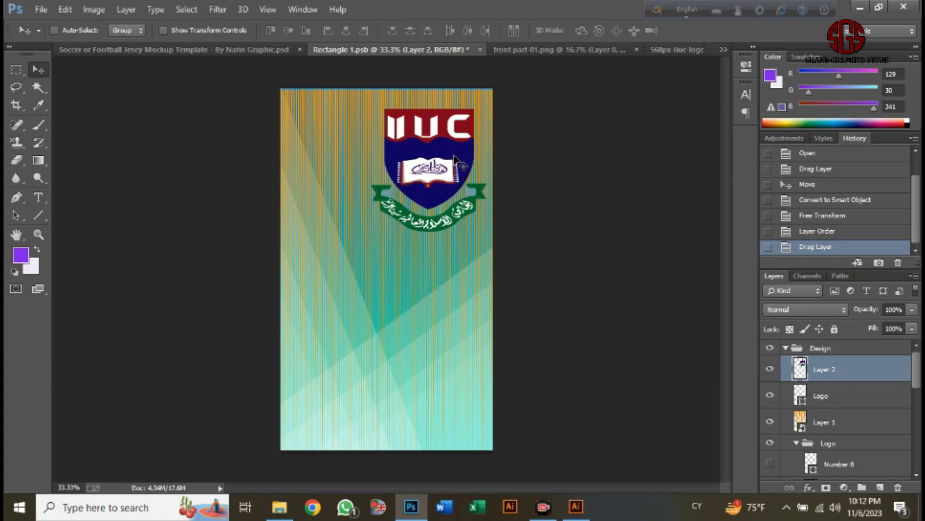
Step: Convert the crest layer to a smart object, scale it to about 35% in place of the N logo, and hide the Logo layer
right_click(825, 372)
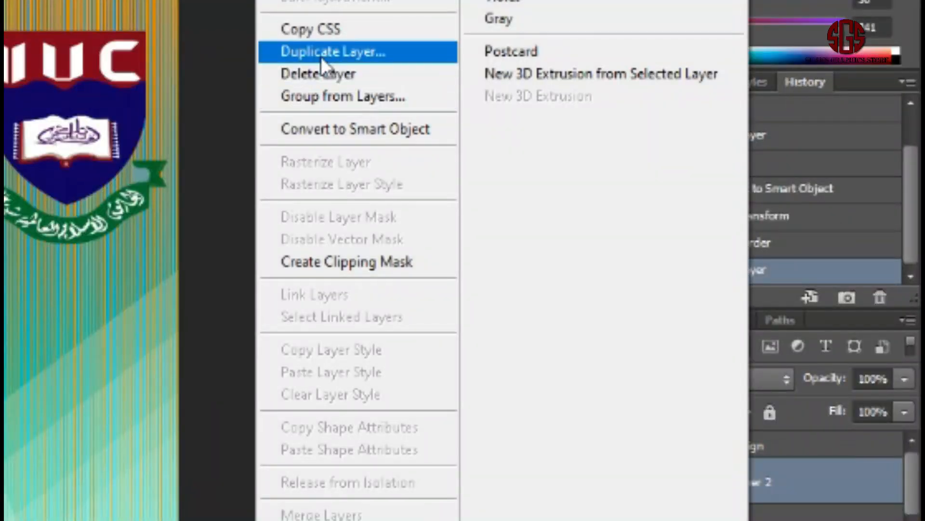
click(345, 130)
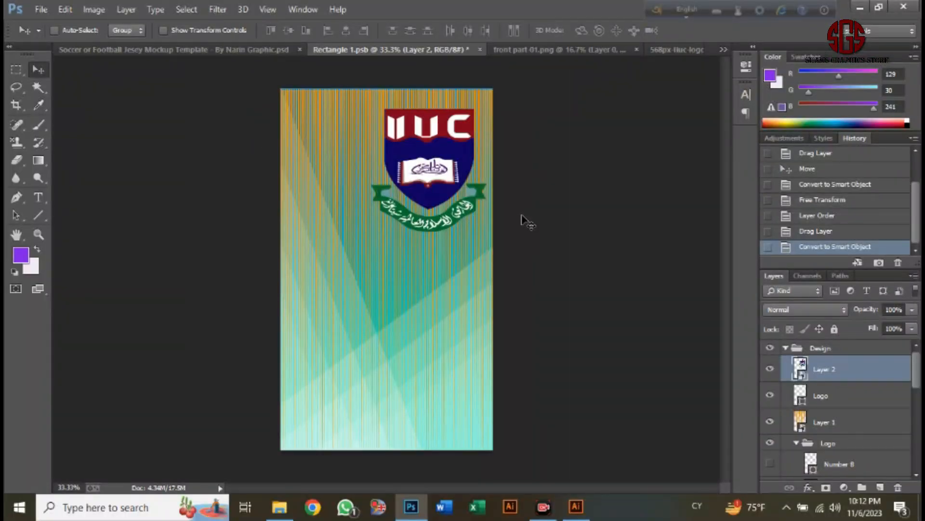
key(ctrl+t)
drag(370, 107, 429, 157)
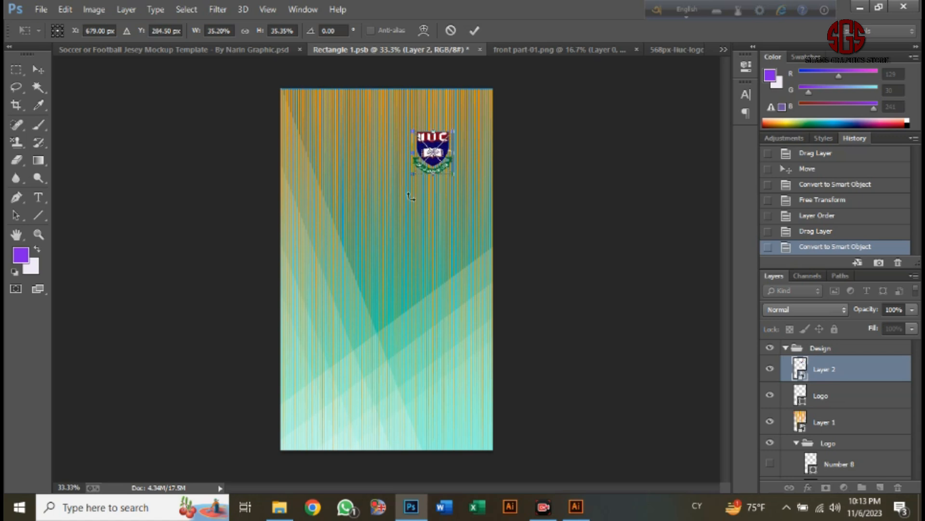
key(Return)
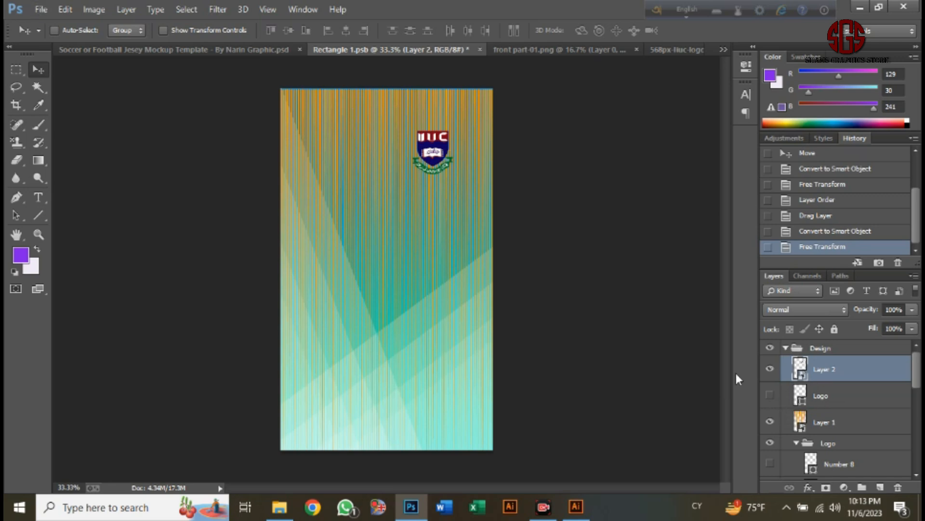
Step: Open 15 logo-01.png and bring the dark red 15 logo into the Rectangle 1.psb design
scroll(796, 456, down, 1)
click(39, 10)
click(42, 30)
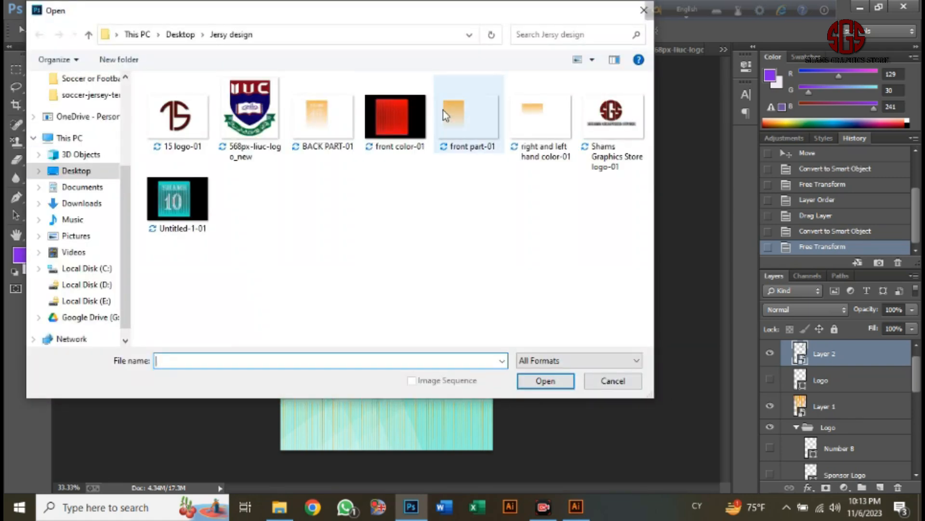
click(203, 110)
double_click(202, 110)
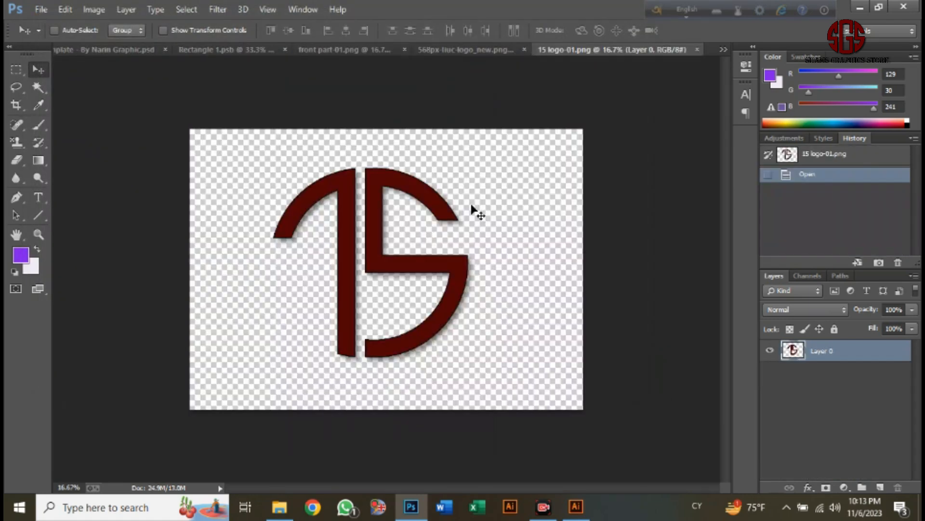
drag(381, 204, 424, 161)
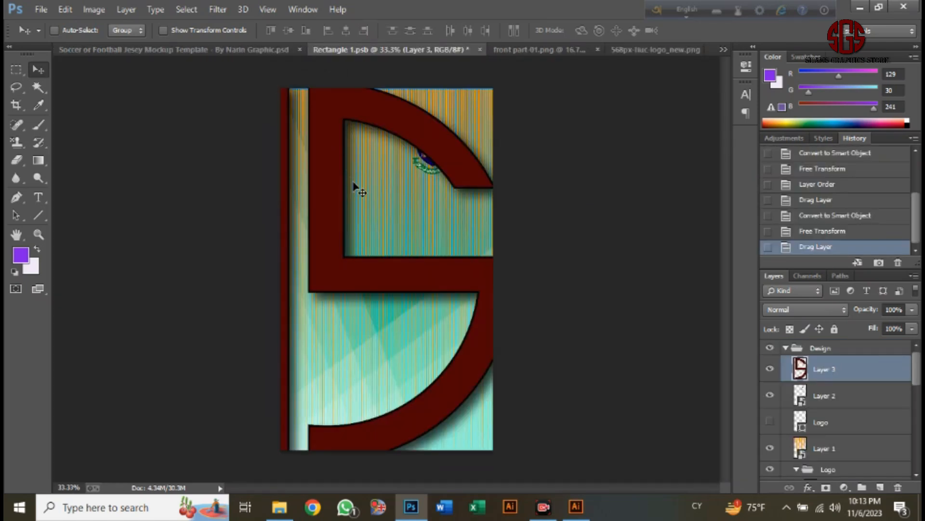
Step: Convert the dark red 15 logo layer to a smart object and scale it down to crest size on the chest side opposite the crest
key(ctrl+t)
key(Return)
right_click(824, 369)
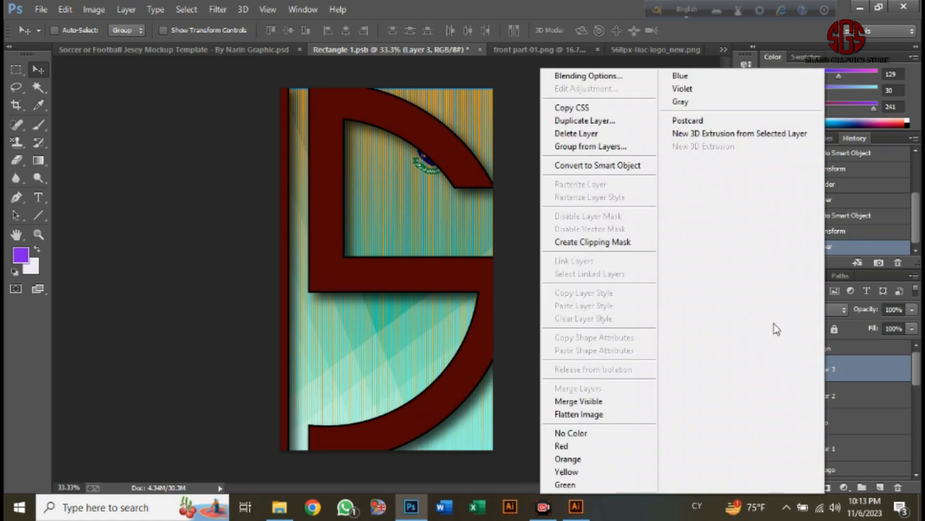
click(597, 165)
key(ctrl+t)
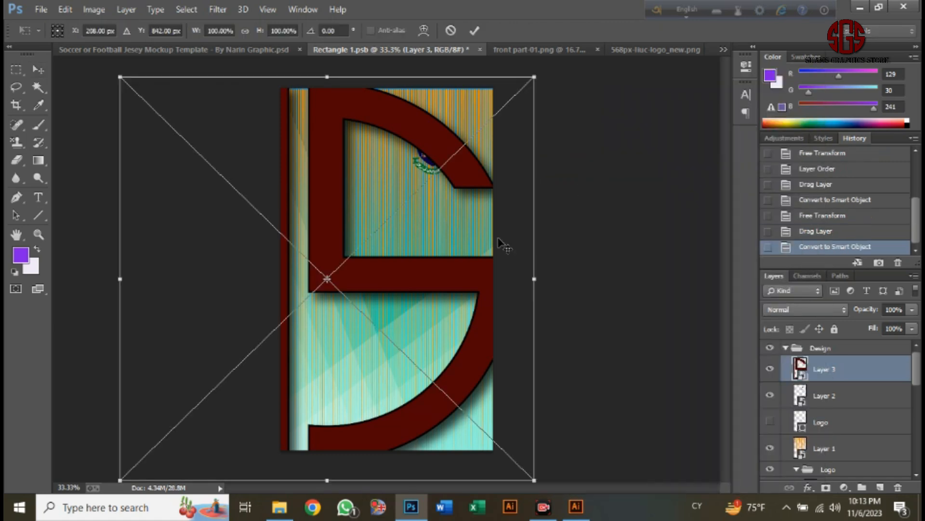
drag(116, 73, 372, 127)
key(Return)
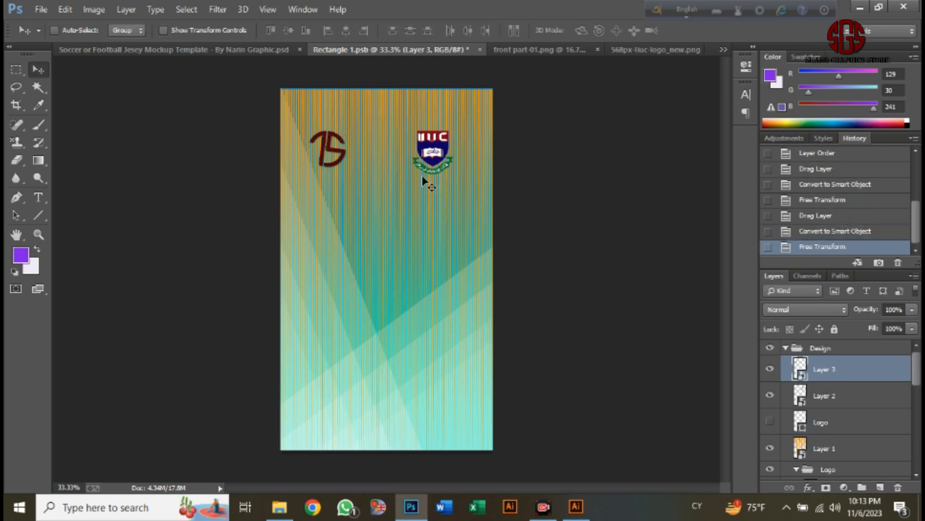
Step: Save the Rectangle 1.psb design to update the jersey mockup, and close the imported front part and logo PNG documents
key(ctrl+s)
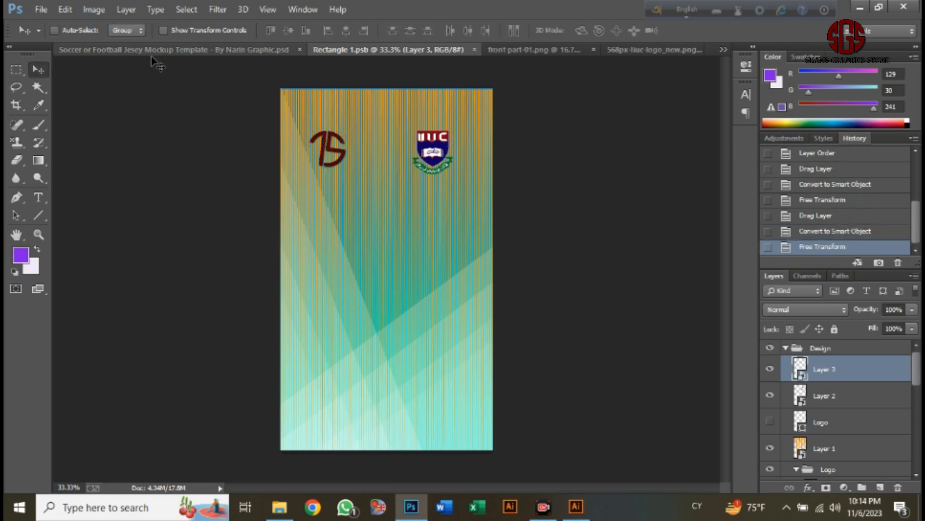
click(159, 51)
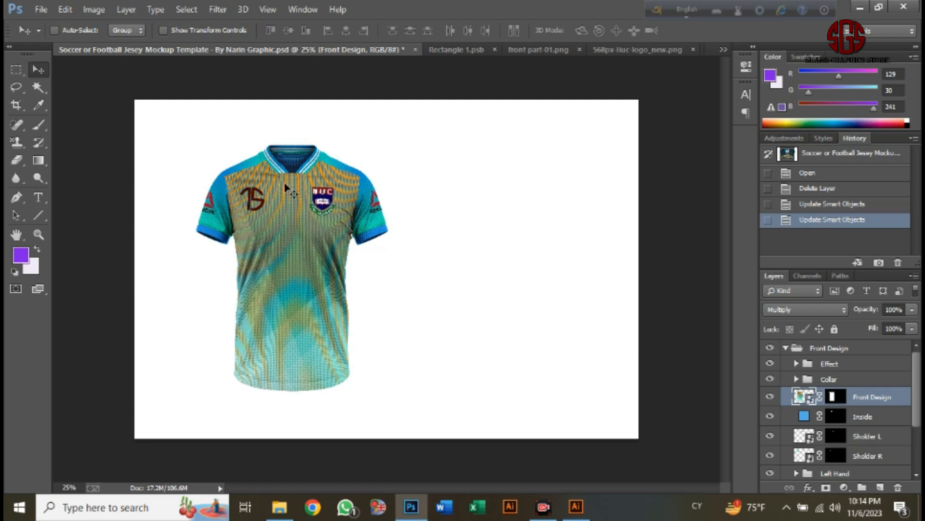
click(456, 50)
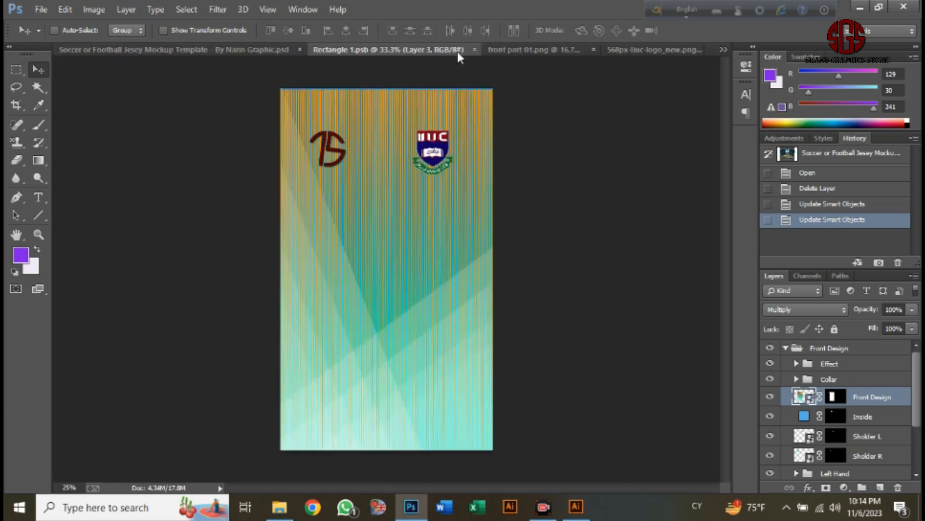
click(593, 49)
click(690, 49)
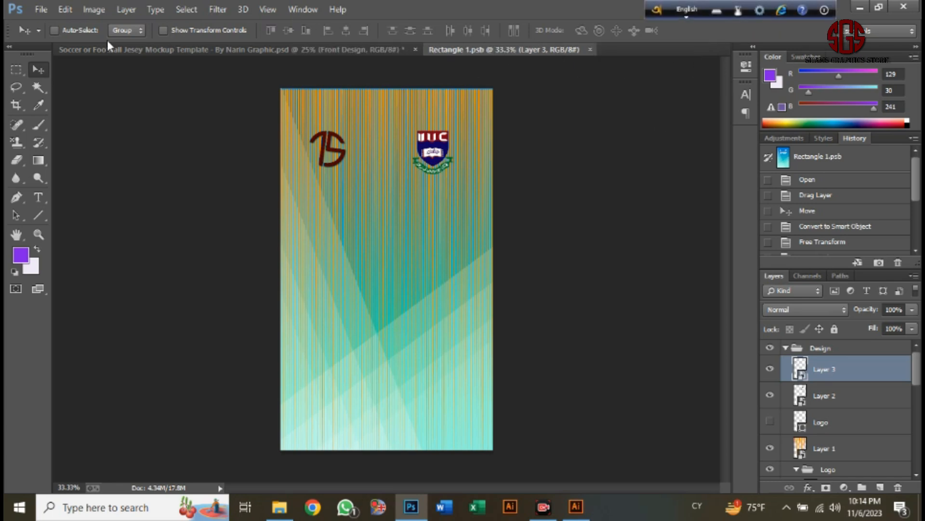
Step: Open Shams Graphics Store logo-01.png and bring the SGS logo into the Rectangle 1.psb design
click(38, 6)
click(67, 38)
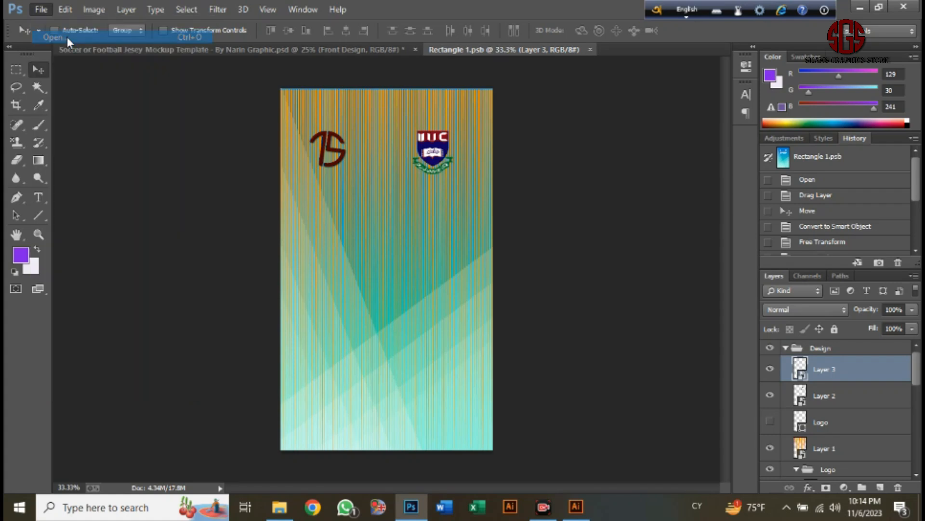
double_click(634, 128)
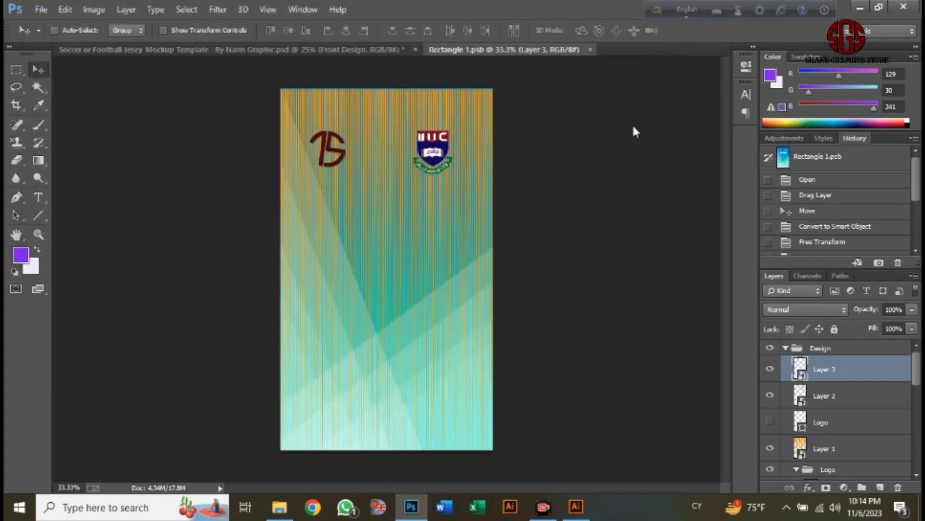
drag(370, 187, 381, 272)
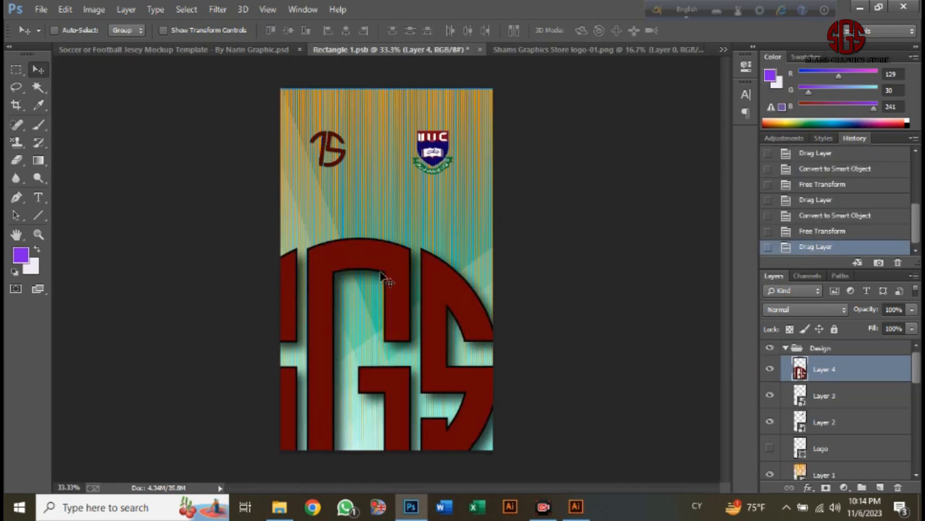
Step: Convert the SGS logo layer to a smart object, scale it down, and centre it on the shirt front below the 15 logo and crest
right_click(822, 370)
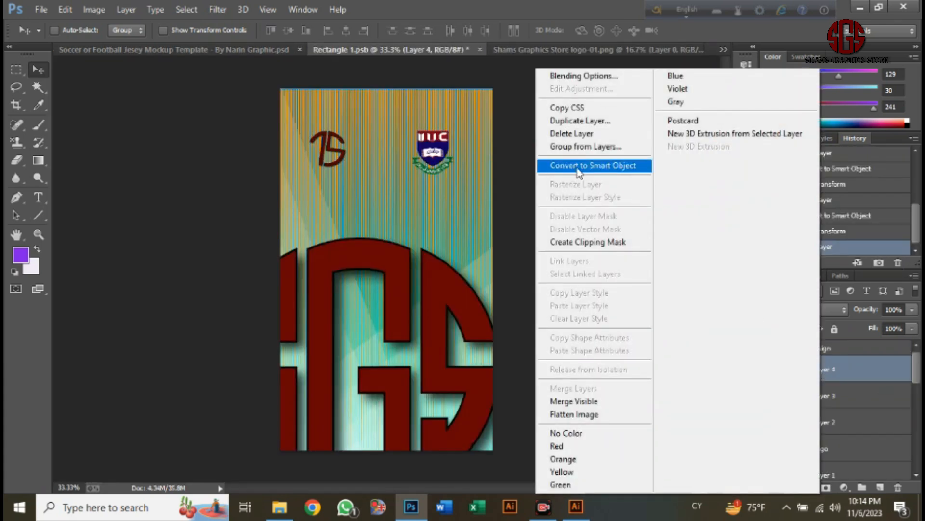
click(593, 166)
key(ctrl+t)
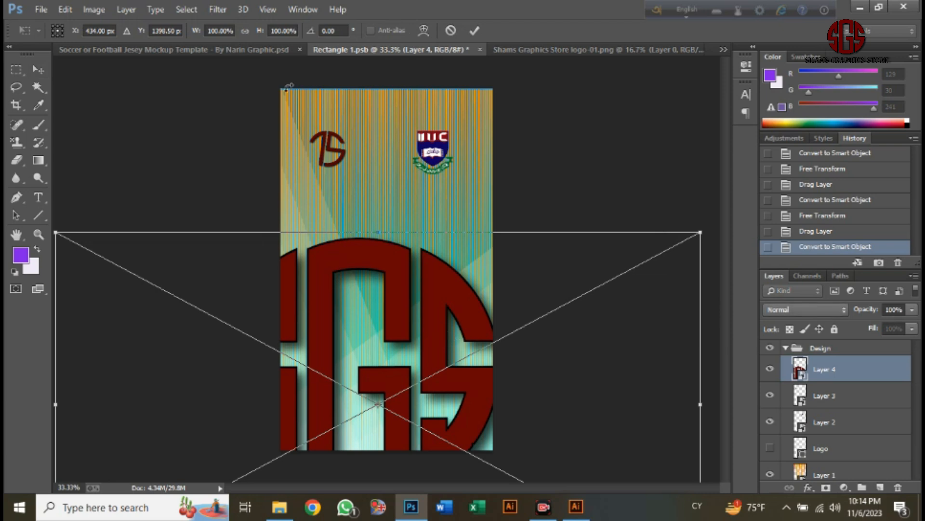
drag(53, 231, 305, 365)
drag(371, 385, 378, 262)
key(Return)
Step: Save the Rectangle 1.psb design to update the jersey mockup, and inspect the logos and stripes on the shirt front up close
key(ctrl+s)
click(151, 50)
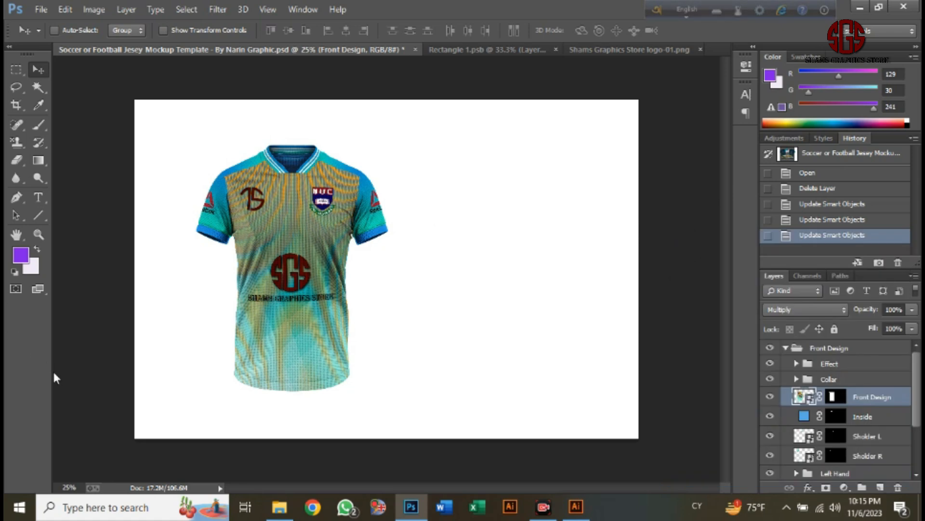
key(ctrl+plus)
key(ctrl+plus)
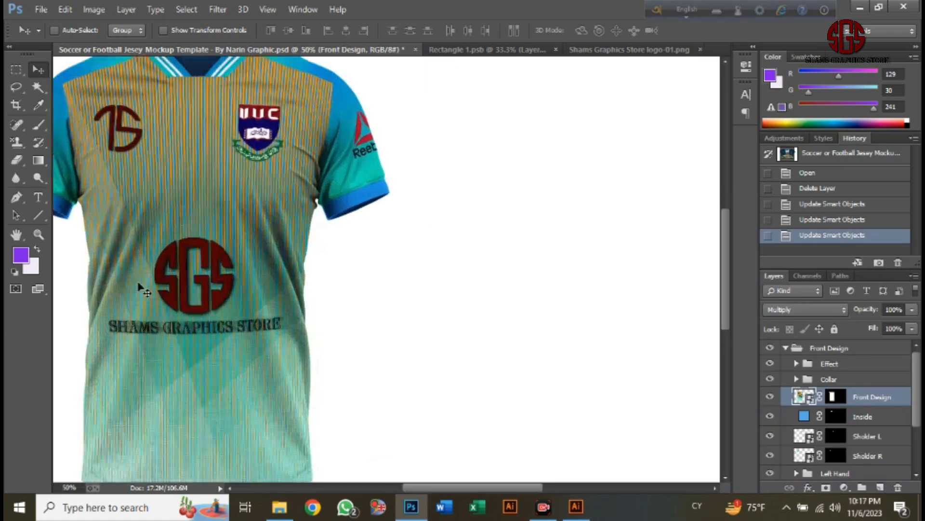
drag(186, 244, 333, 279)
drag(332, 254, 375, 264)
scroll(374, 265, up, 2)
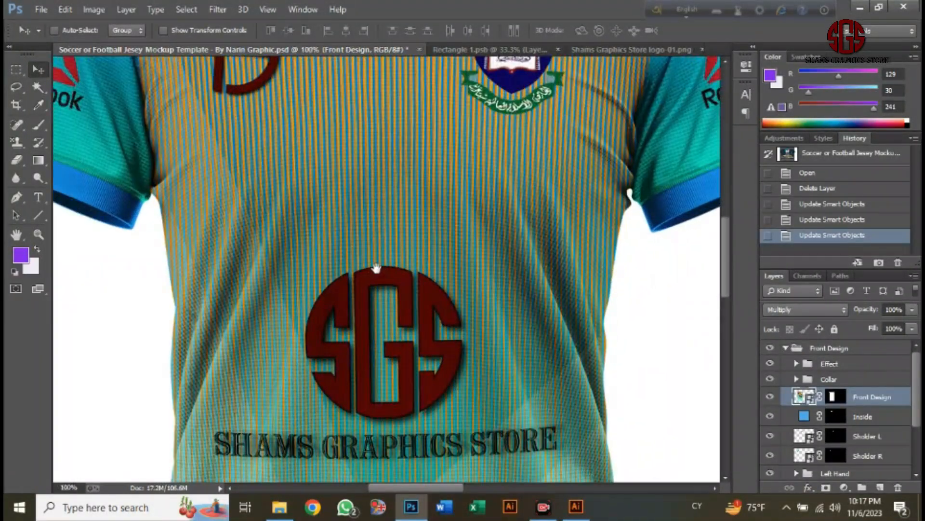
scroll(386, 269, down, 5)
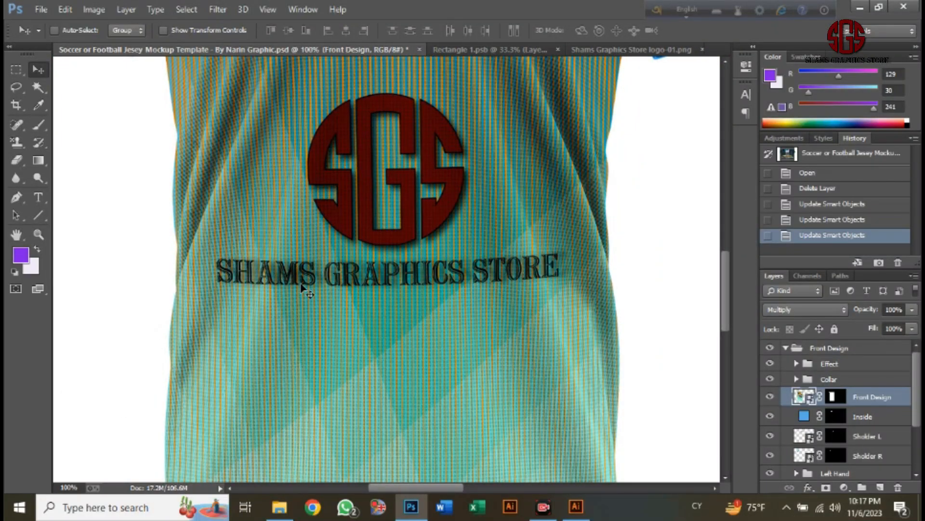
scroll(304, 284, down, 3)
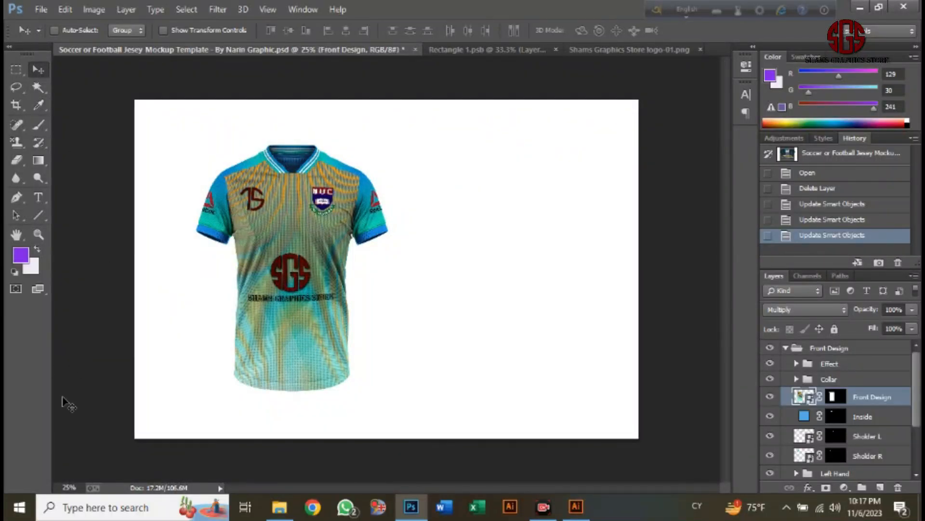
Step: Open the Sholder L smart object's contents and bring the orange stripes from right and left hand color-01.png into Rectangle 2.psb
click(770, 435)
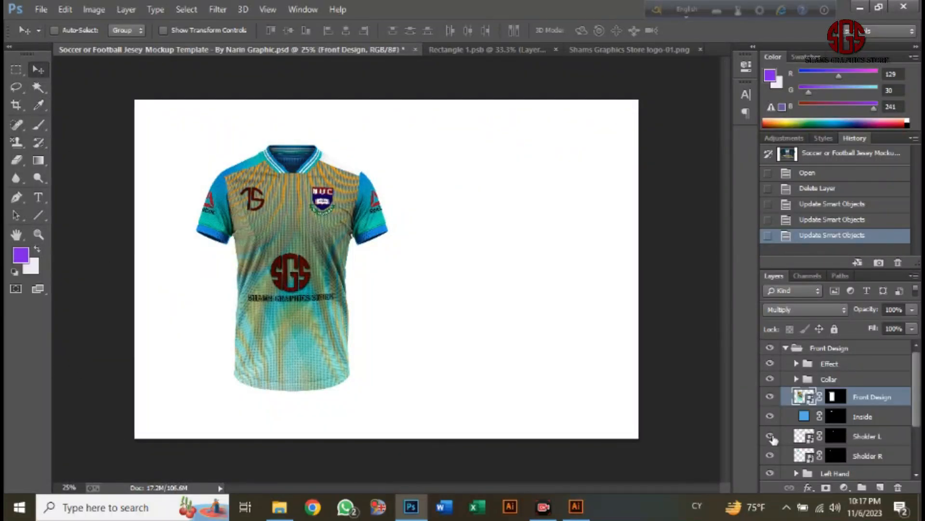
double_click(804, 436)
click(403, 212)
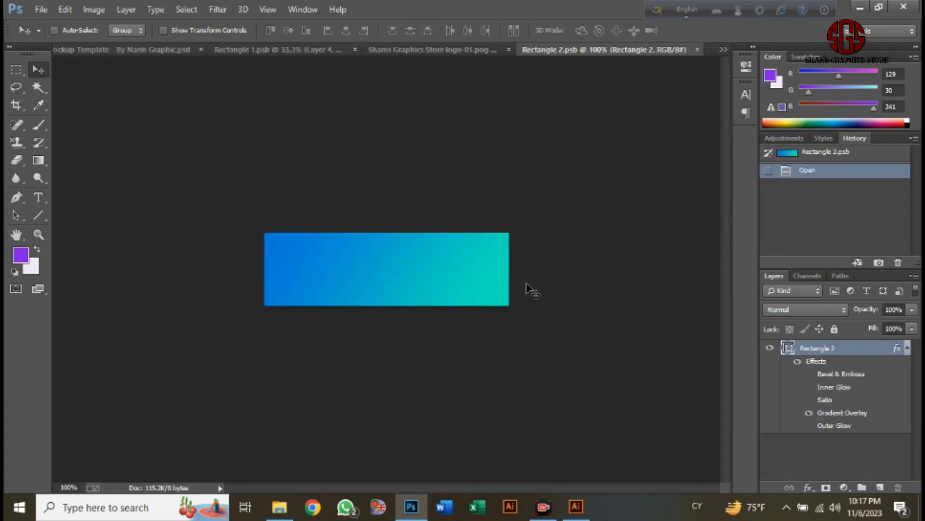
click(41, 9)
click(38, 35)
double_click(536, 128)
drag(407, 182, 399, 244)
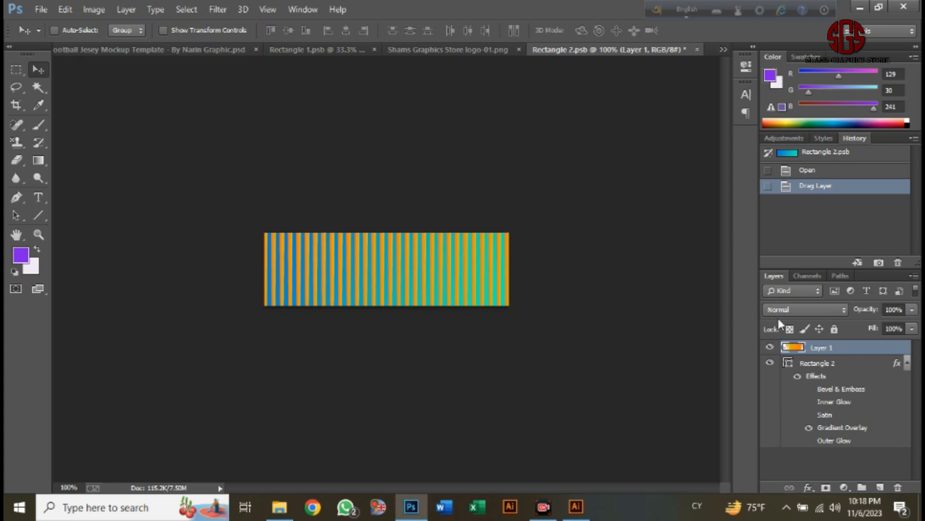
Step: Convert the stripes layer to a smart object, scale it to about 30% width, and stretch its height to cover the whole rectangle
right_click(822, 348)
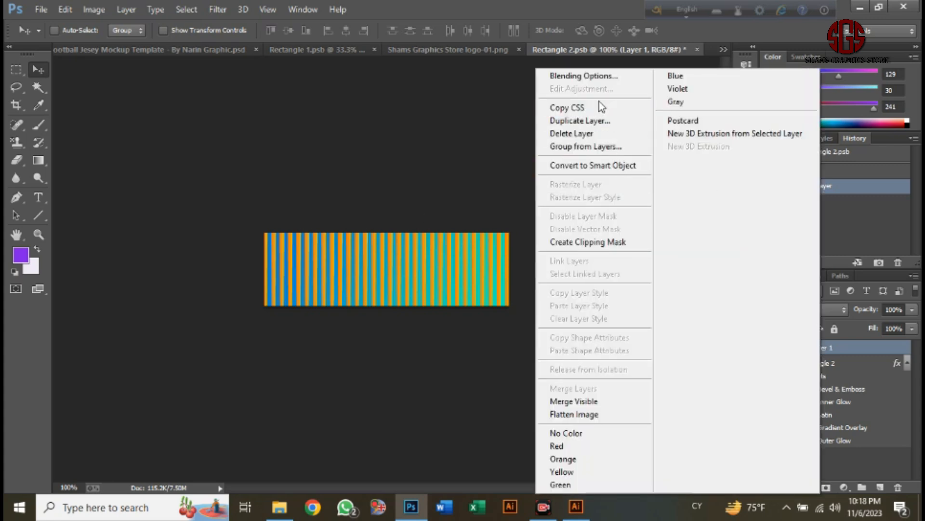
click(597, 165)
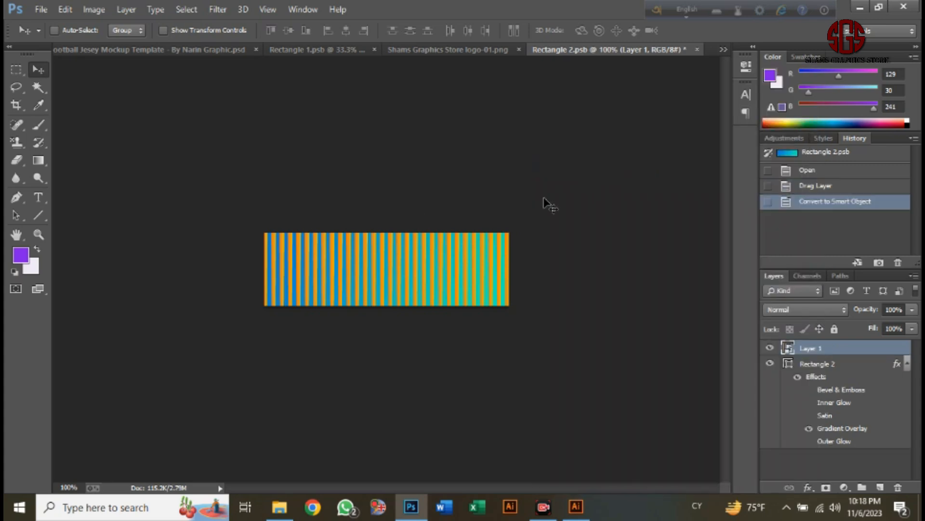
key(ctrl+t)
drag(400, 205, 555, 191)
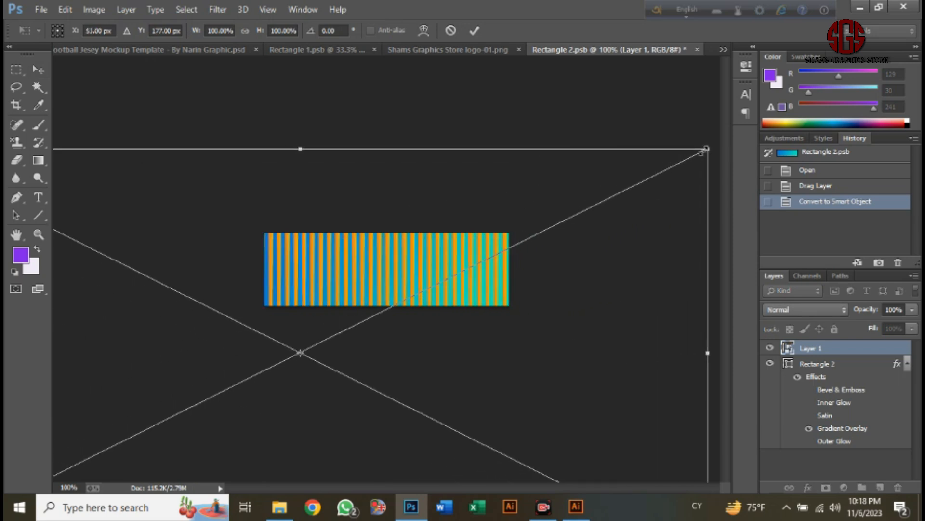
drag(705, 151, 507, 266)
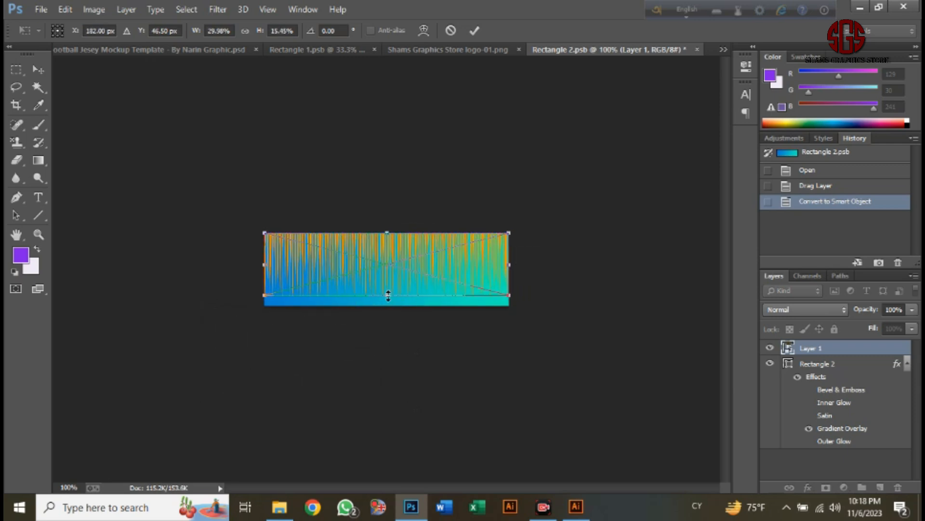
drag(384, 303, 386, 438)
key(Return)
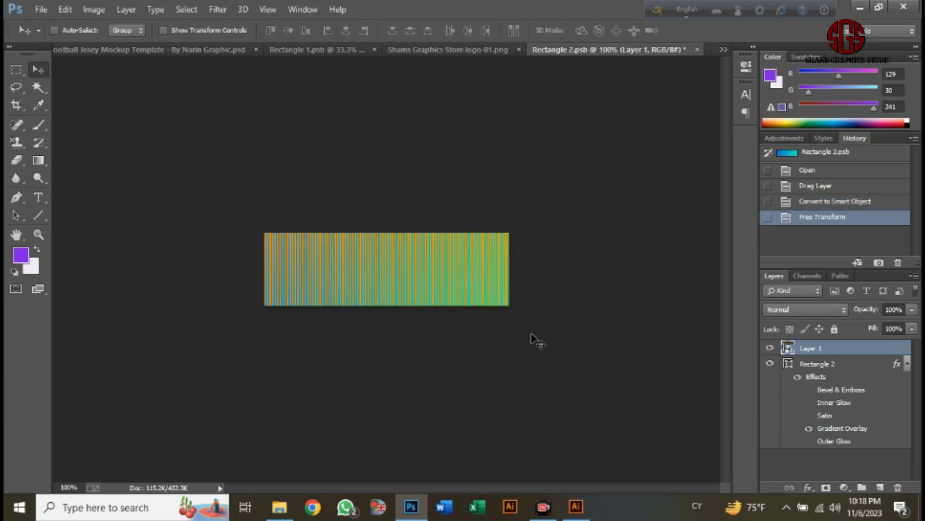
Step: Return to the jersey mockup and open the contents of the Sholder R smart object for editing
click(209, 50)
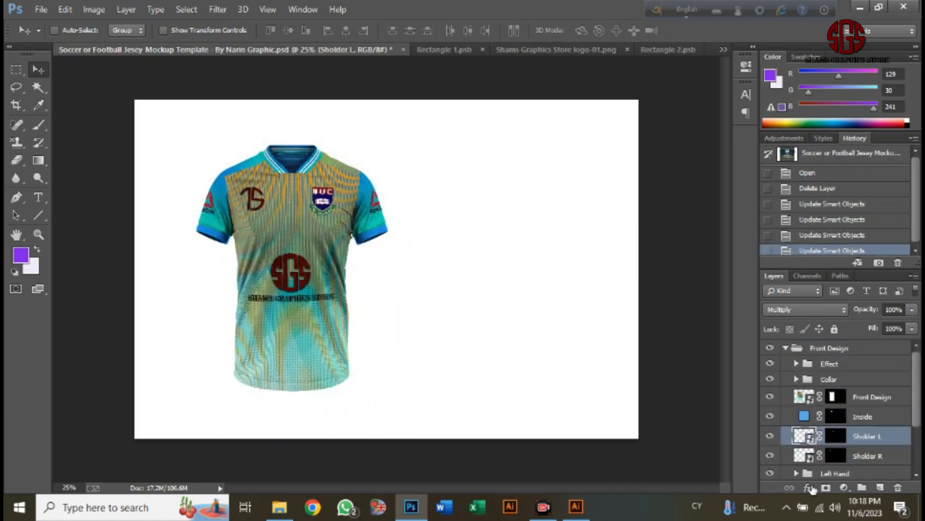
scroll(790, 455, down, 1)
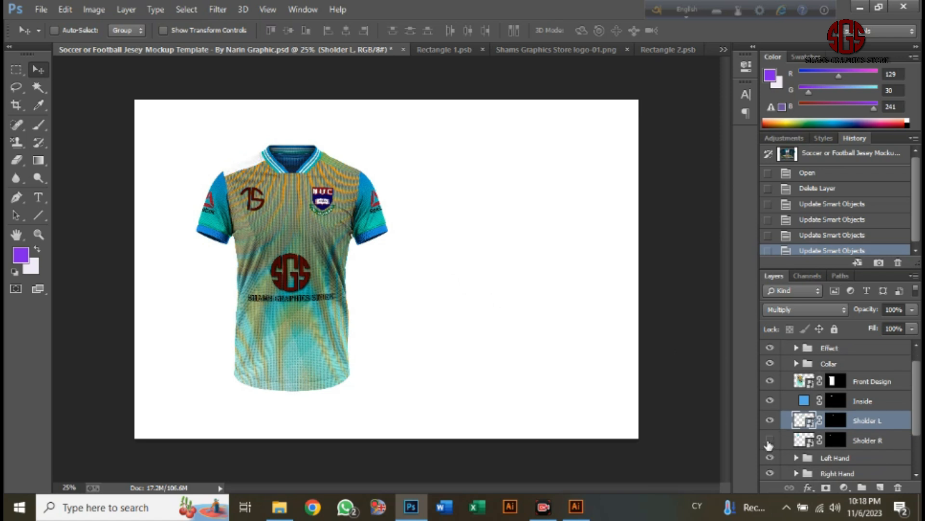
click(836, 440)
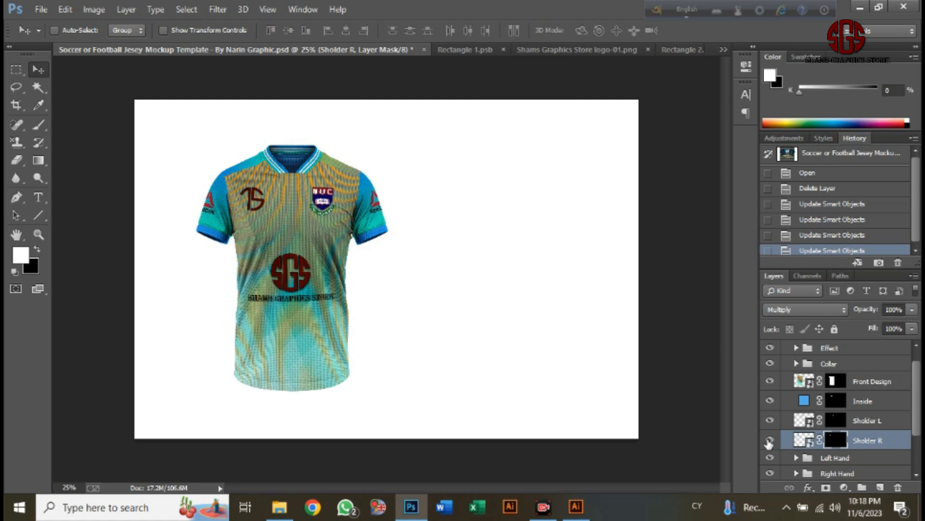
double_click(802, 439)
click(406, 210)
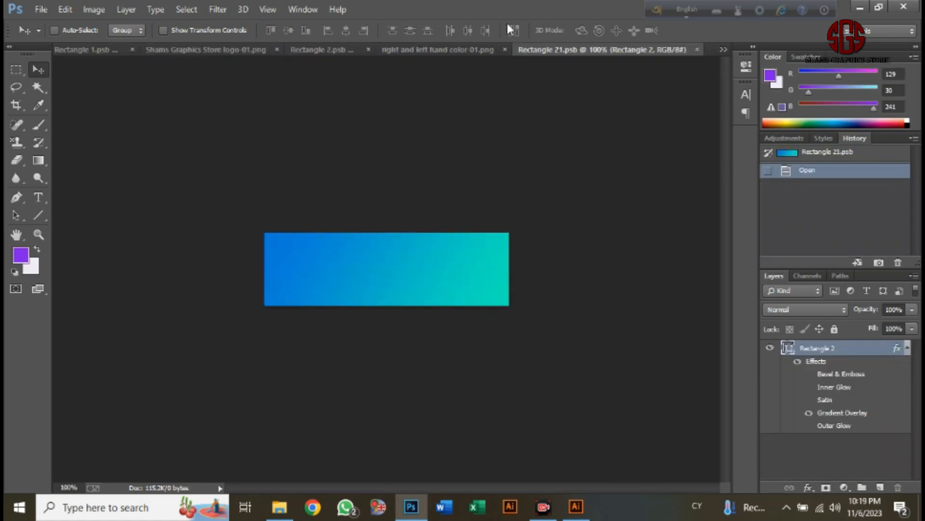
Step: Try to bring the orange stripes from right and left hand color-01.png into the Rectangle 21.psb design
click(450, 48)
drag(372, 212, 341, 50)
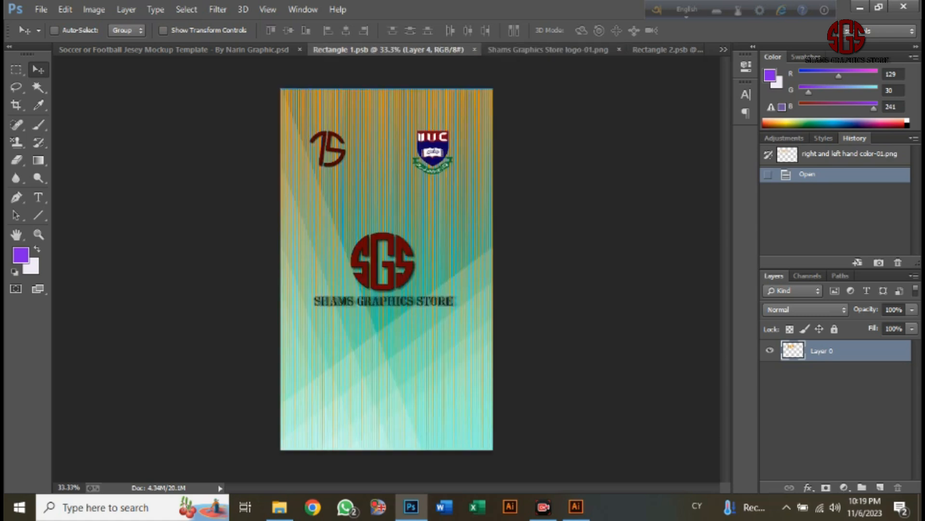
key(ctrl+shift+Tab)
key(ctrl+shift+Tab)
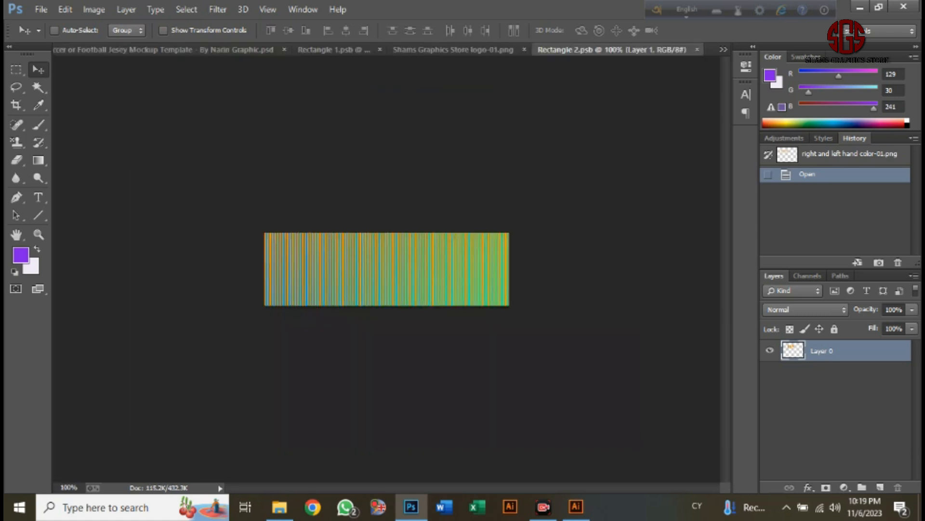
drag(673, 52, 688, 113)
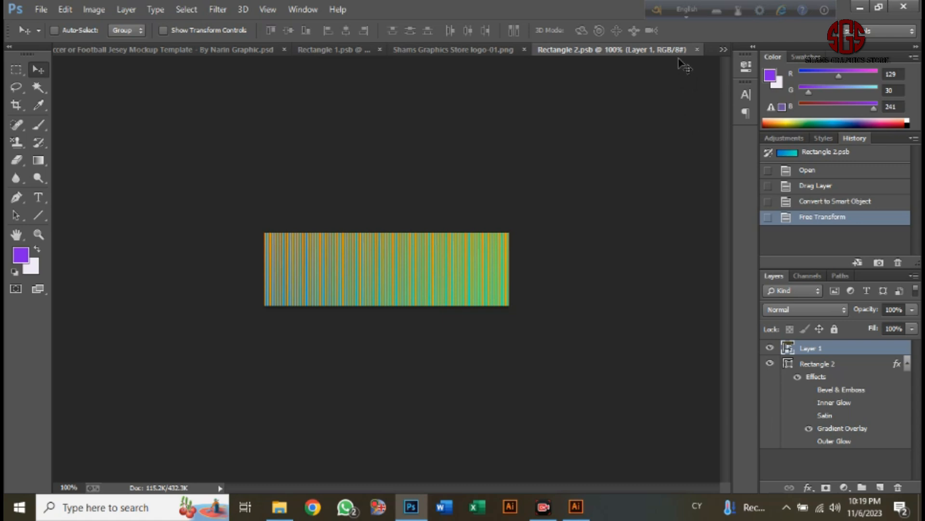
Step: Close the Rectangle 2.psb, Rectangle 1.psb and Shams Graphics Store logo-01.png documents
click(697, 49)
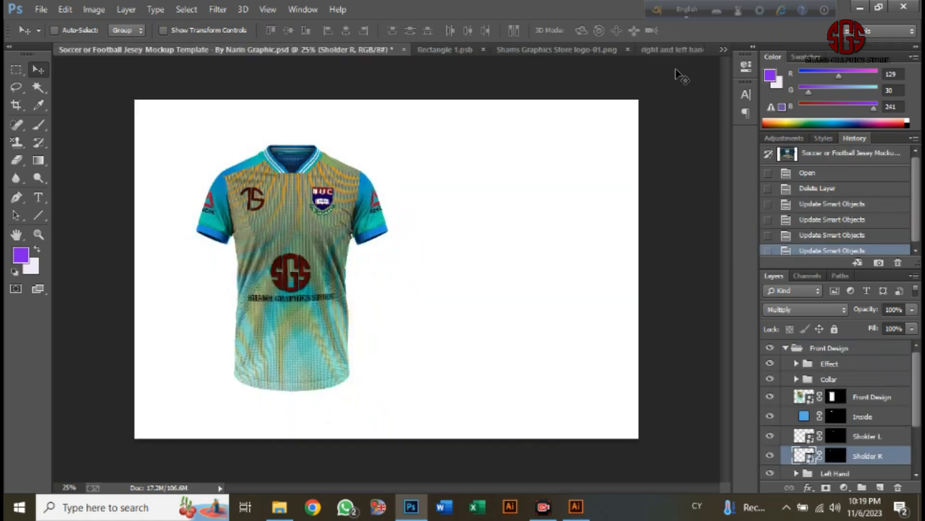
click(673, 49)
click(448, 49)
click(402, 50)
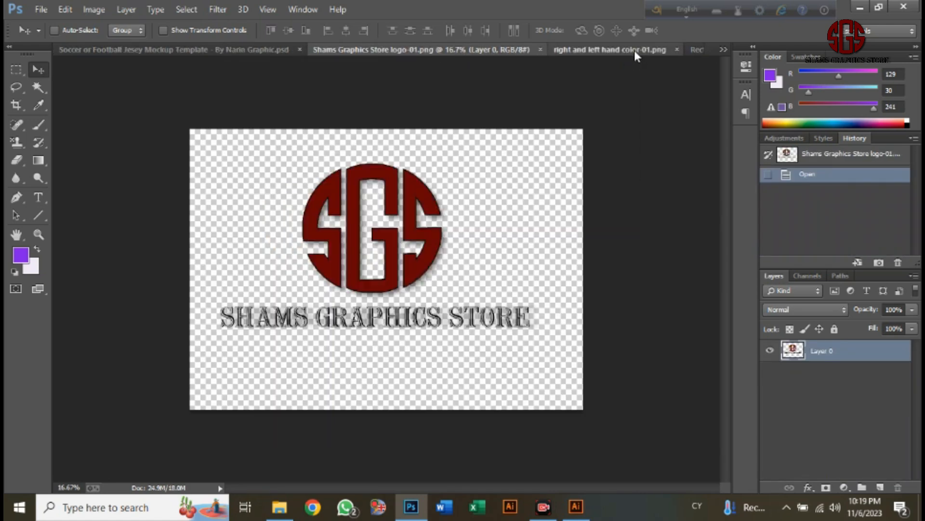
click(634, 50)
click(402, 50)
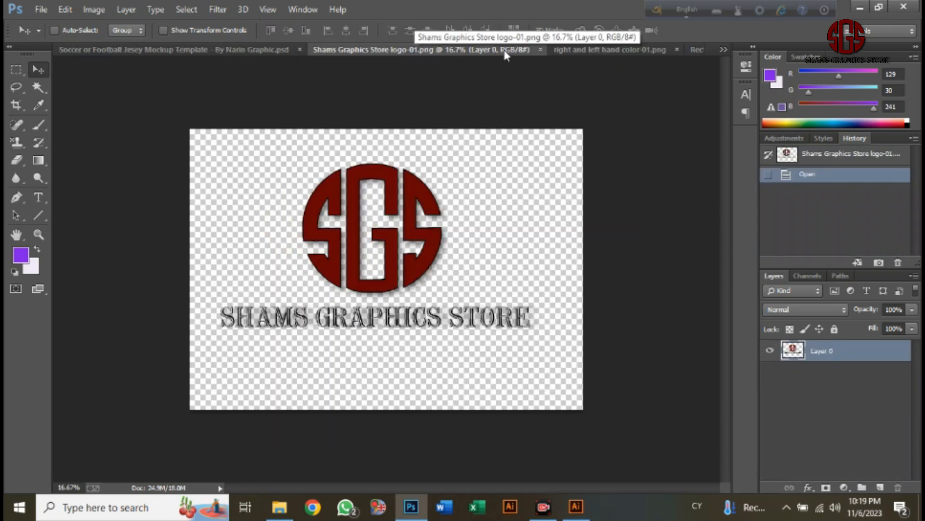
key(ctrl+w)
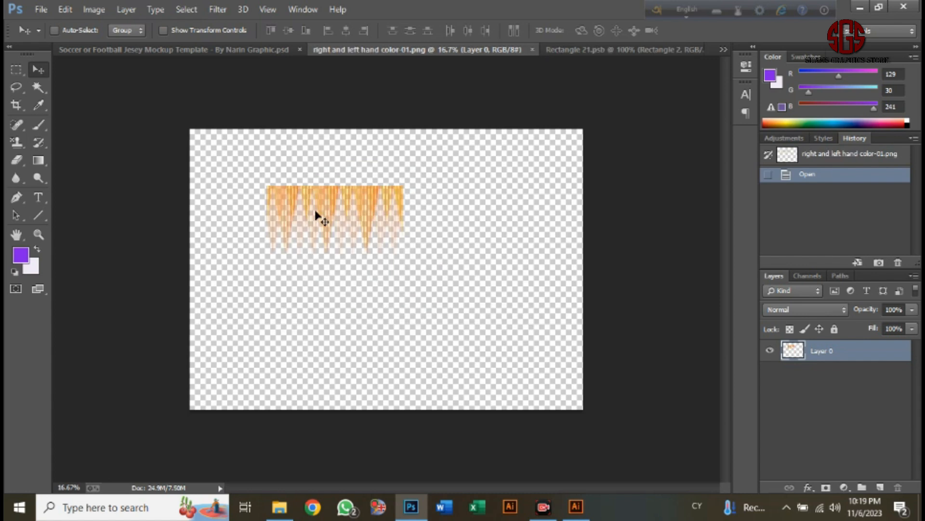
Step: Bring the orange stripes from right and left hand color-01.png into the Rectangle 21.psb design, over the blue-green gradient
click(632, 50)
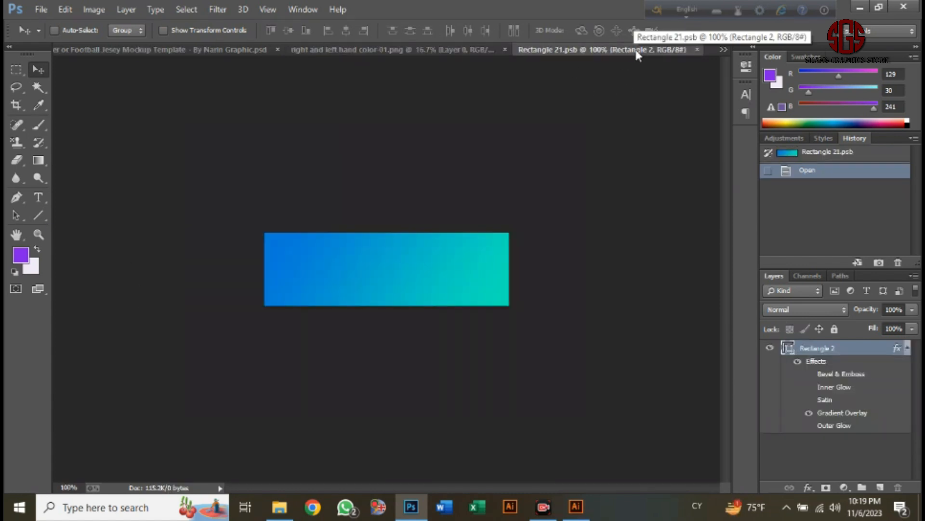
click(356, 49)
drag(331, 198, 377, 260)
key(ctrl+minus)
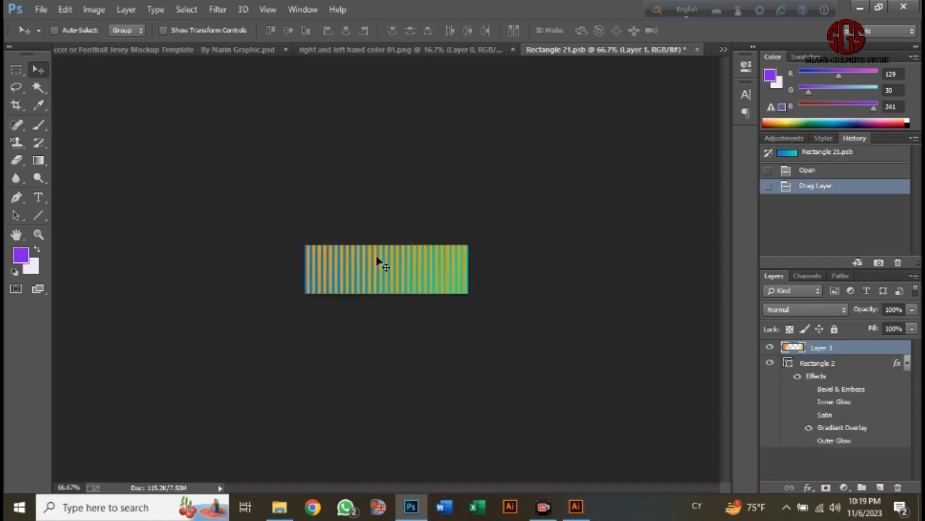
Step: Convert the stripes layer in Rectangle 21.psb to a smart object, scale it down, and stretch it to cover the whole rectangle
right_click(835, 350)
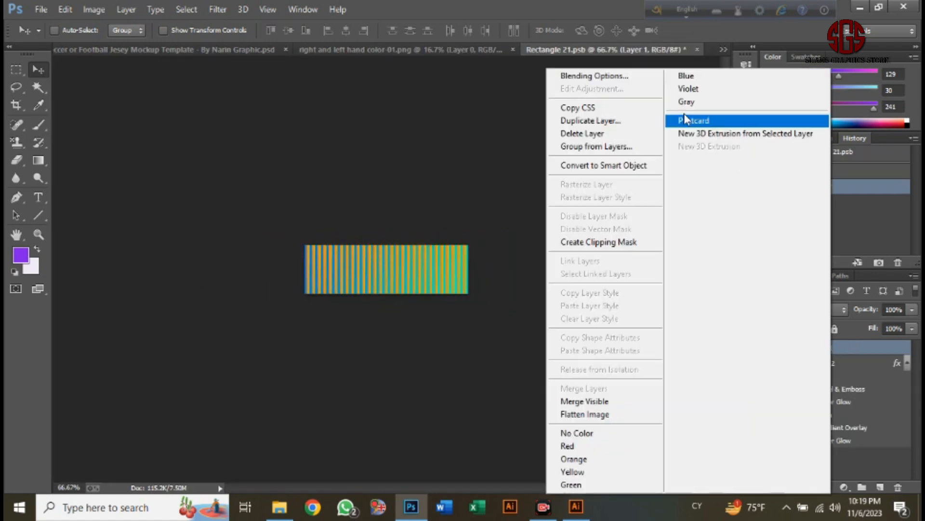
click(601, 165)
key(ctrl+t)
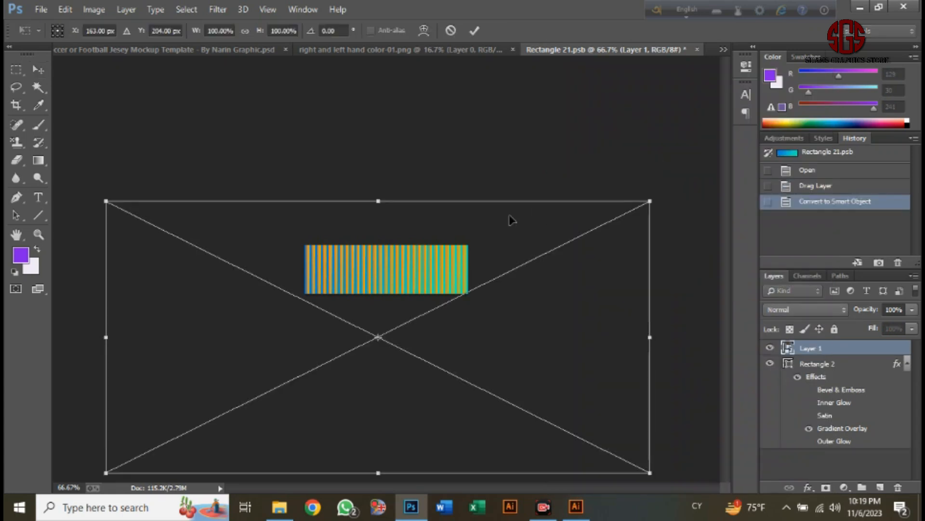
drag(105, 200, 332, 289)
drag(355, 321, 342, 254)
drag(408, 270, 462, 272)
drag(387, 292, 394, 380)
key(Return)
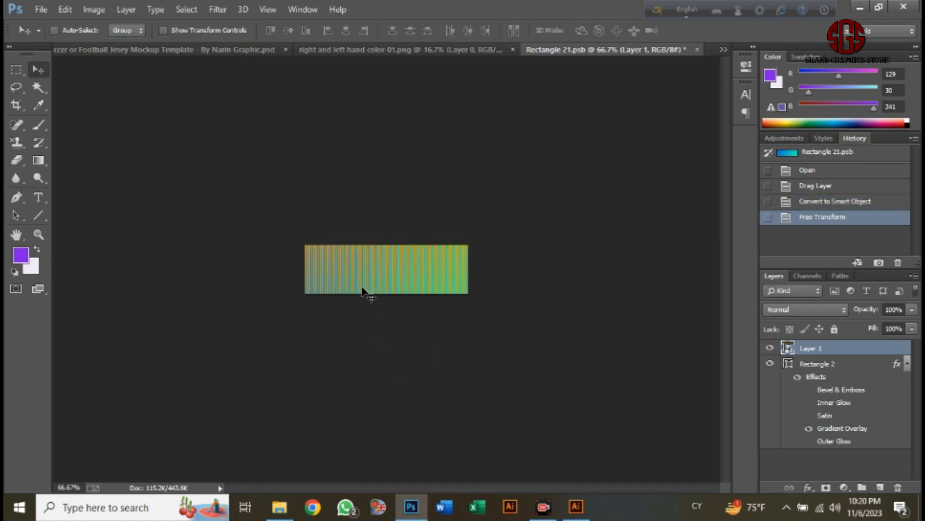
Step: Return to the jersey mockup and inspect the fill colour of the collar's Inside layer, keeping the colour as it is
click(202, 48)
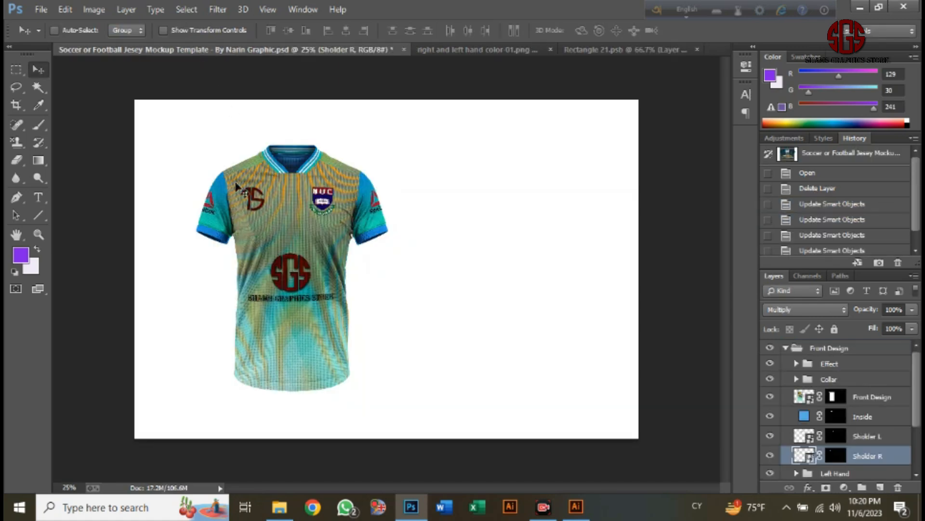
key(ctrl+plus)
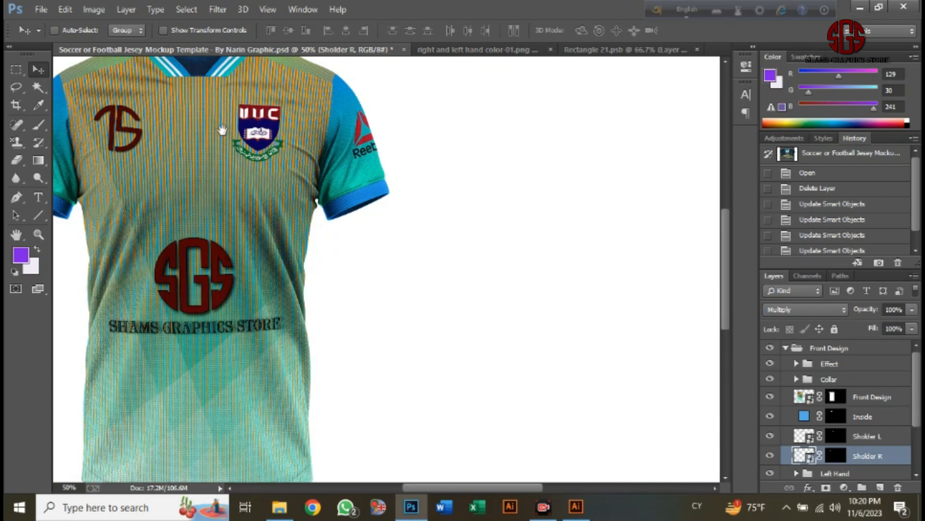
drag(222, 129, 349, 200)
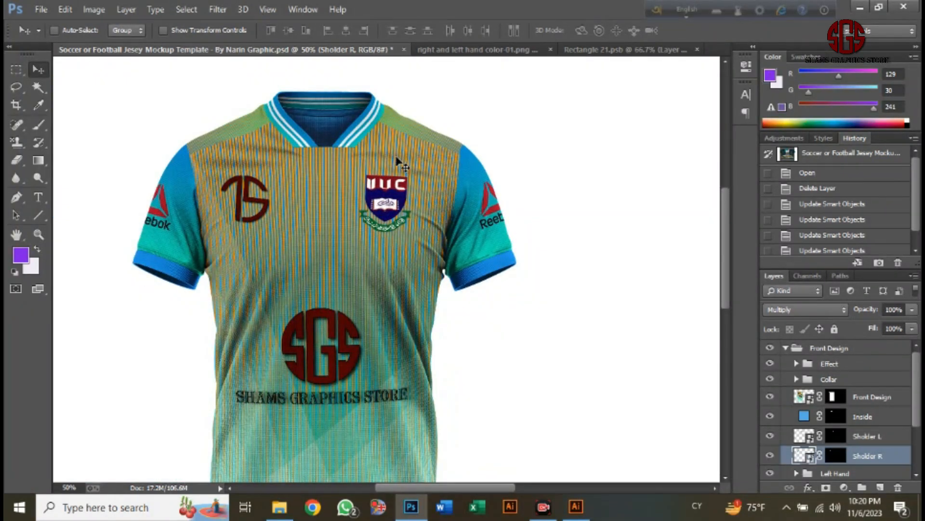
ctrl+click(260, 384)
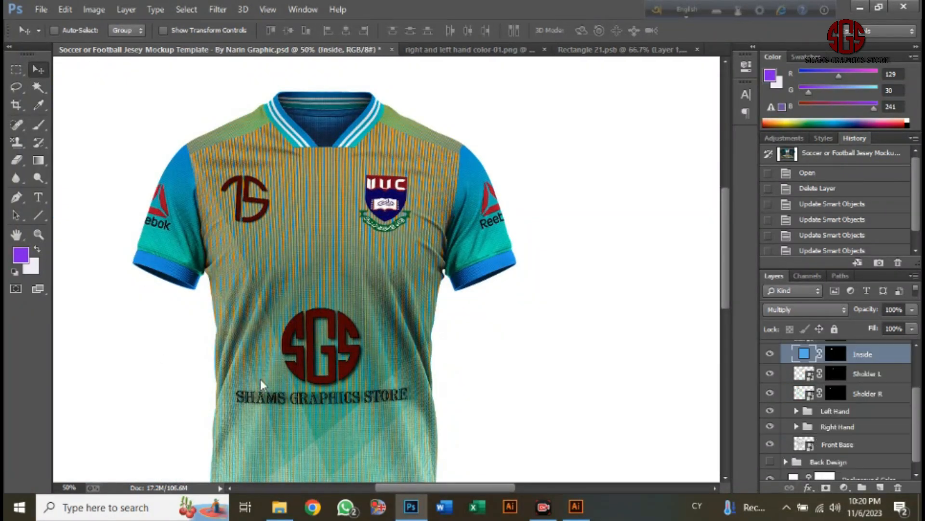
double_click(805, 354)
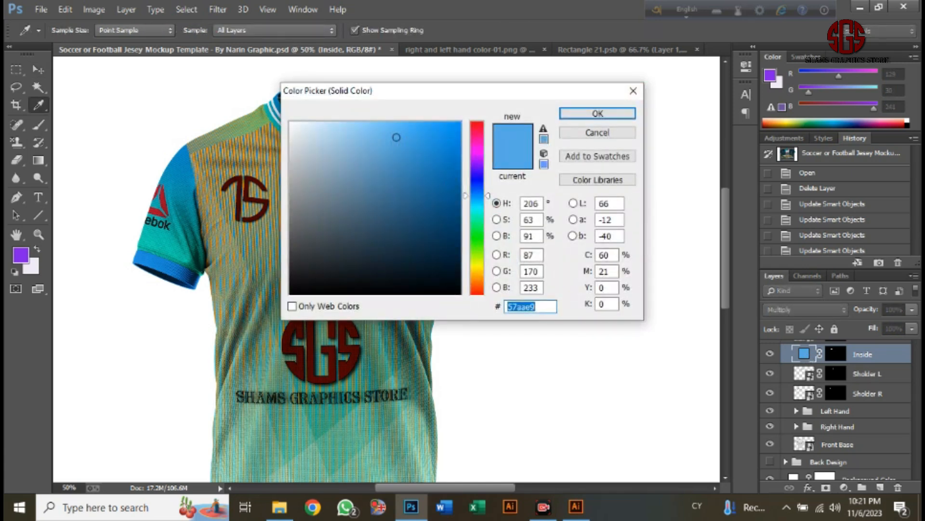
click(598, 114)
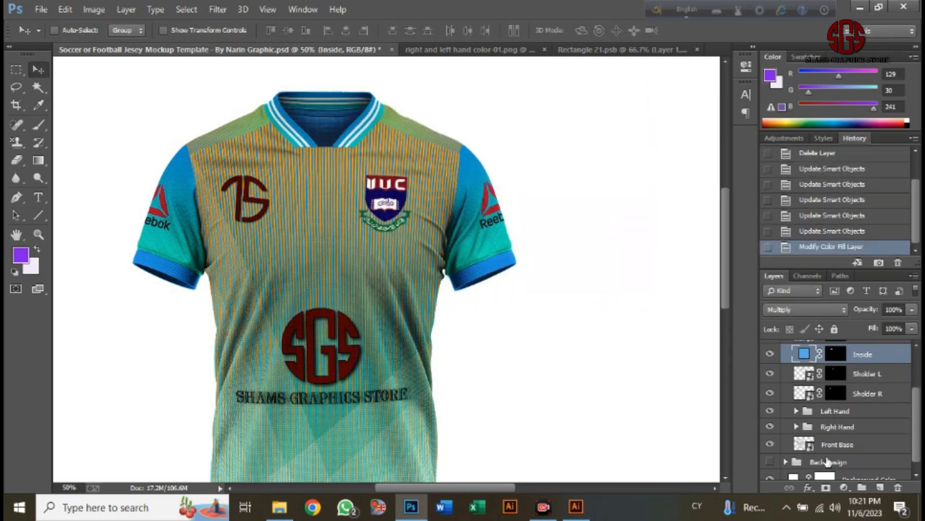
Step: Identify the sleeve layer in the Left Hand group and open the L Hand smart object's contents for editing
click(797, 411)
scroll(791, 385, down, 1)
click(770, 362)
click(770, 362)
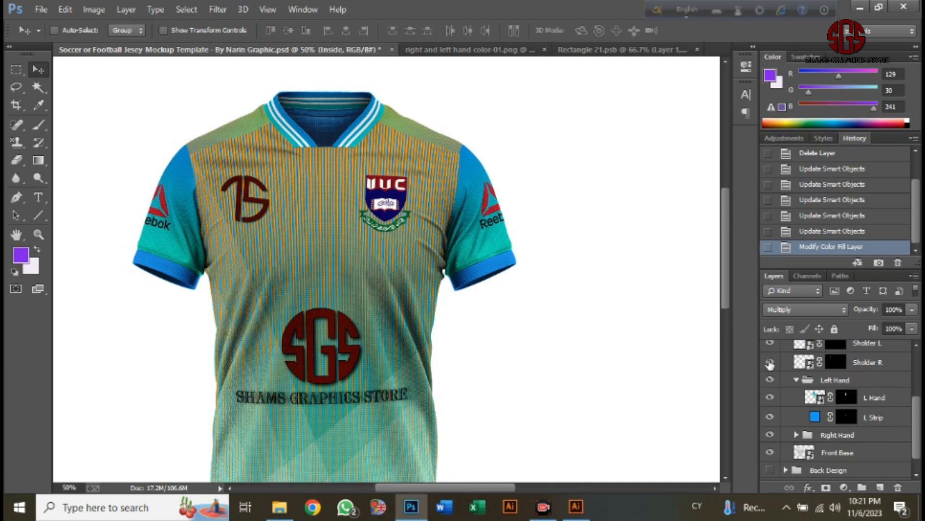
click(770, 397)
click(769, 397)
double_click(821, 398)
click(406, 212)
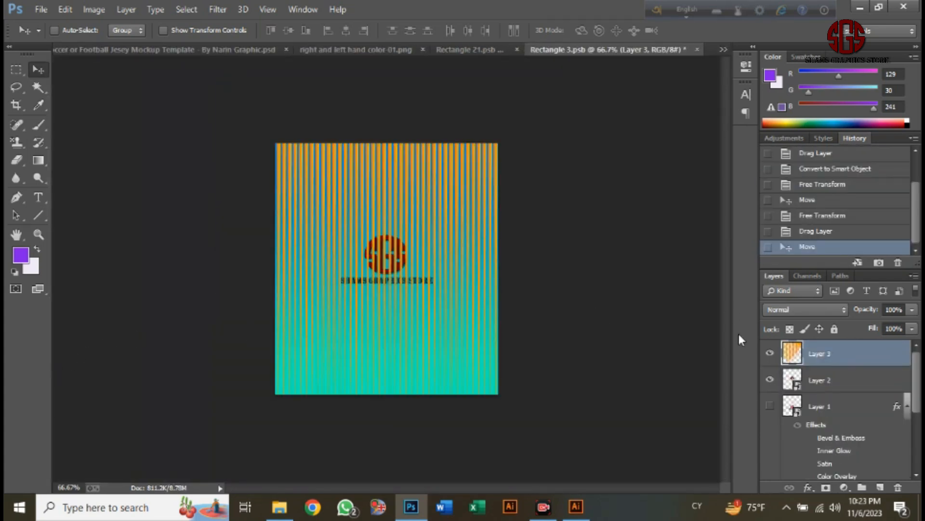
Step: Convert the stripes Layer 3 in Rectangle 3.psb to a smart object, scale it down, and stretch its height to cover the sleeve artwork
right_click(817, 353)
click(610, 163)
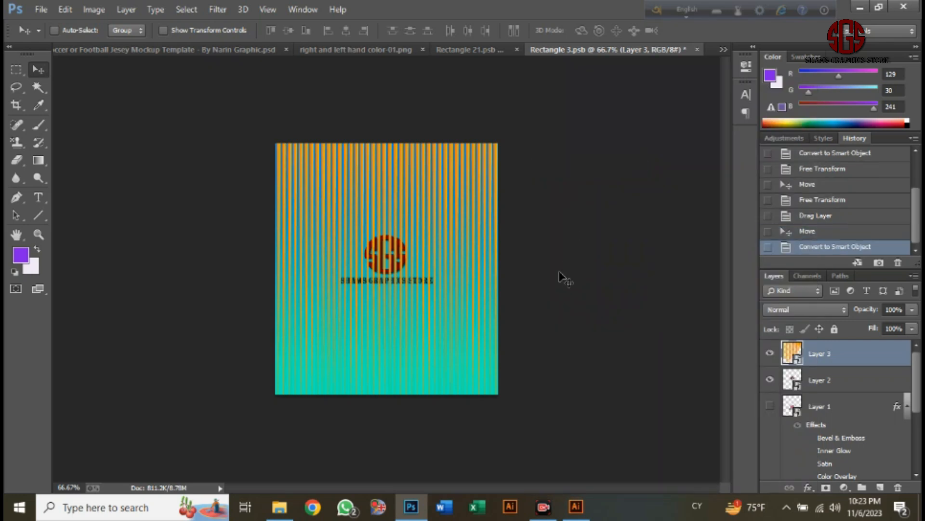
key(ctrl+t)
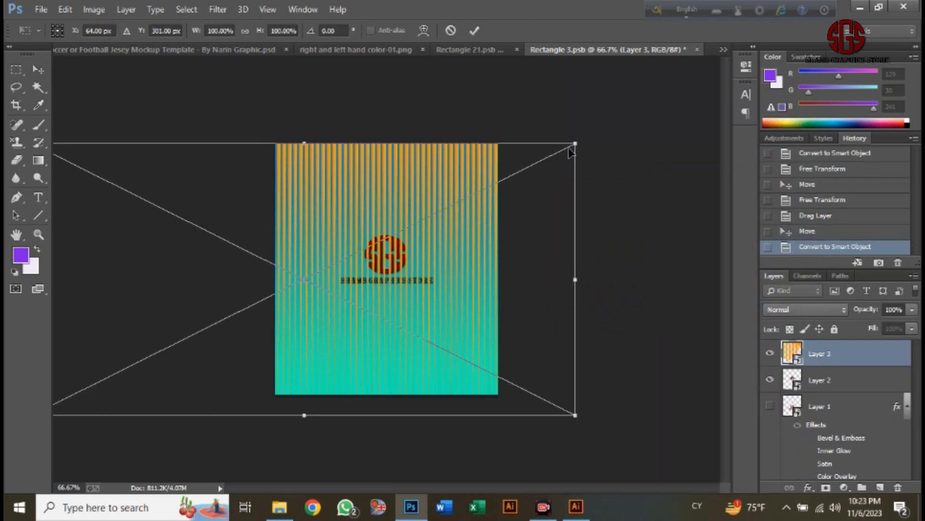
drag(574, 143, 464, 198)
drag(371, 211, 439, 164)
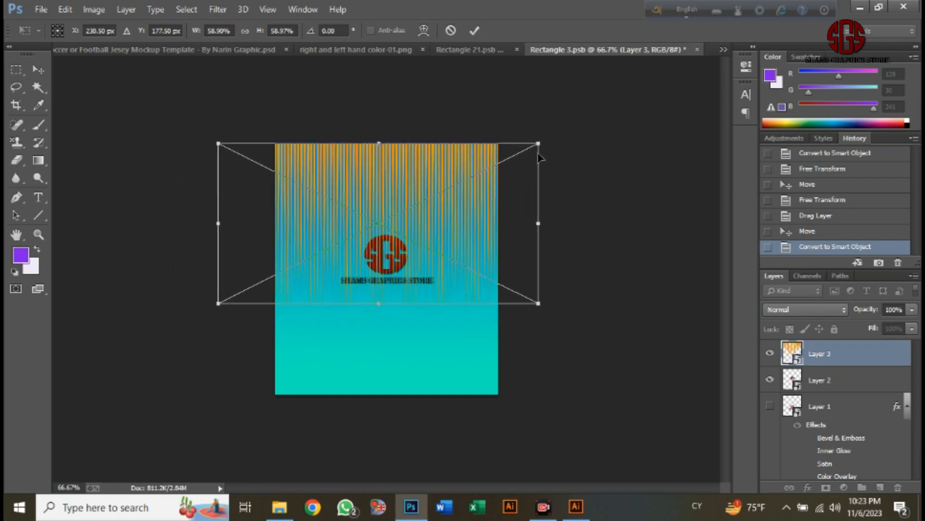
drag(540, 141, 490, 159)
drag(454, 187, 466, 166)
drag(389, 256, 389, 443)
key(Return)
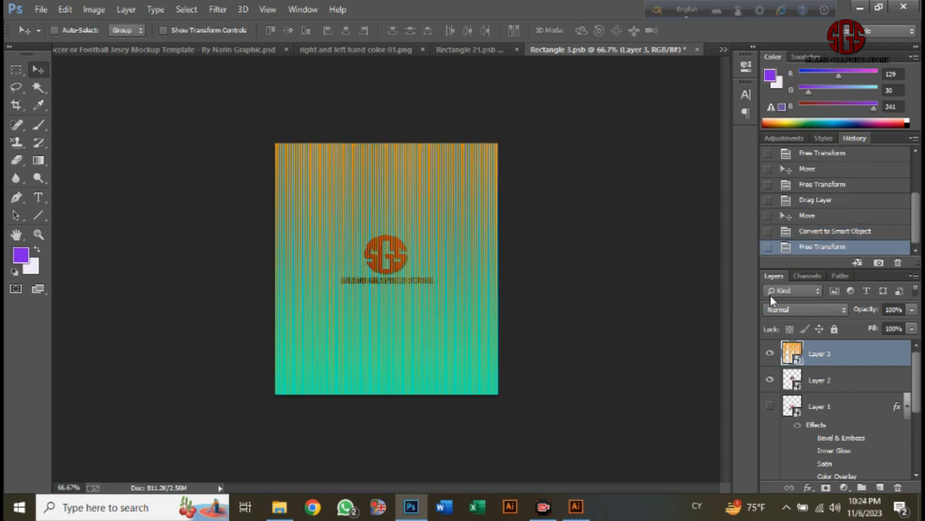
Step: Move the SGS logo layer above the stripes in Rectangle 3.psb, then save the file to update the jersey mockup
drag(821, 381, 818, 348)
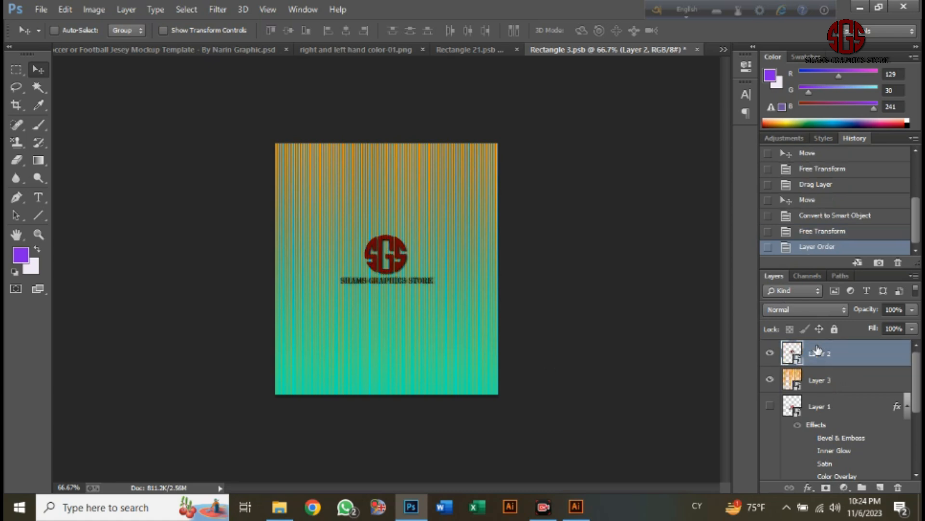
key(ctrl+s)
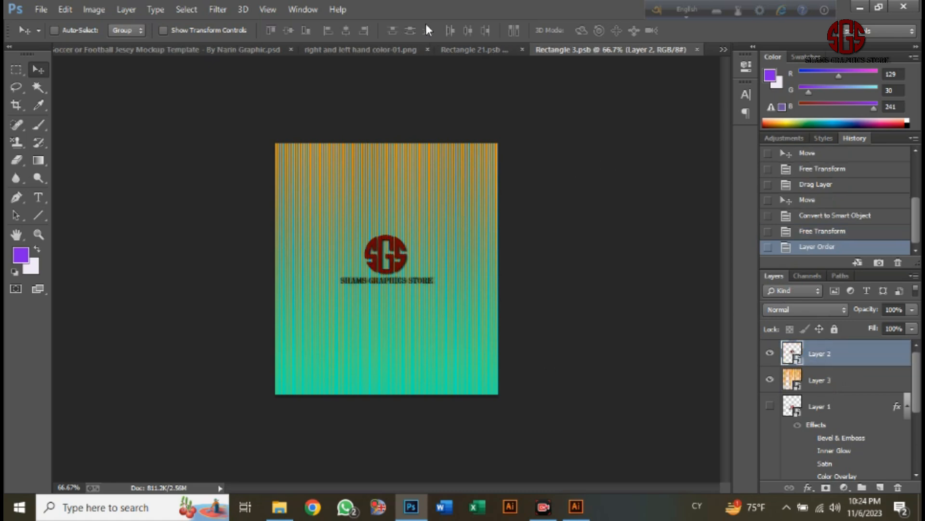
click(147, 49)
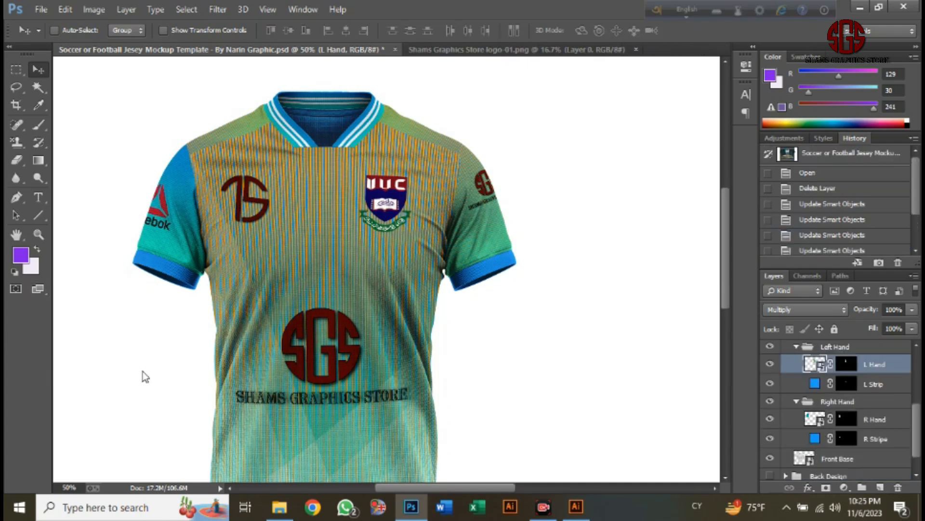
double_click(819, 367)
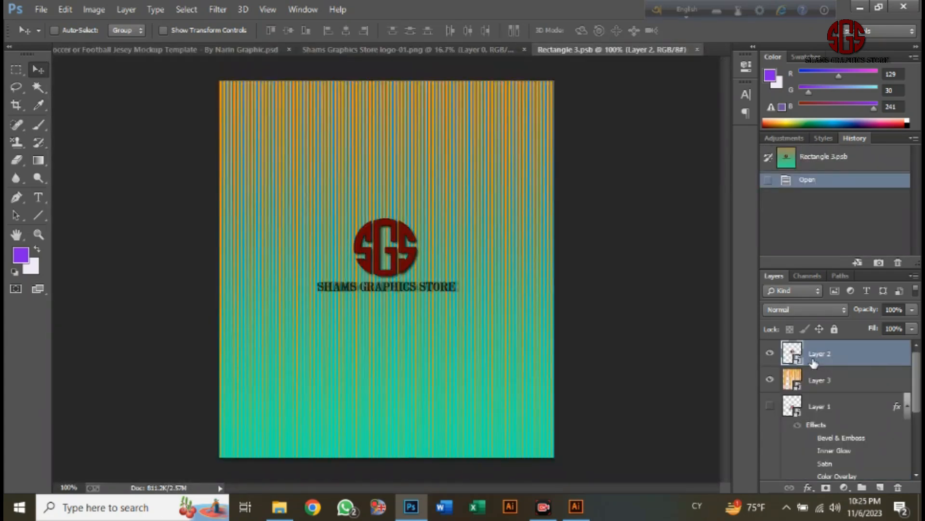
click(239, 50)
click(461, 50)
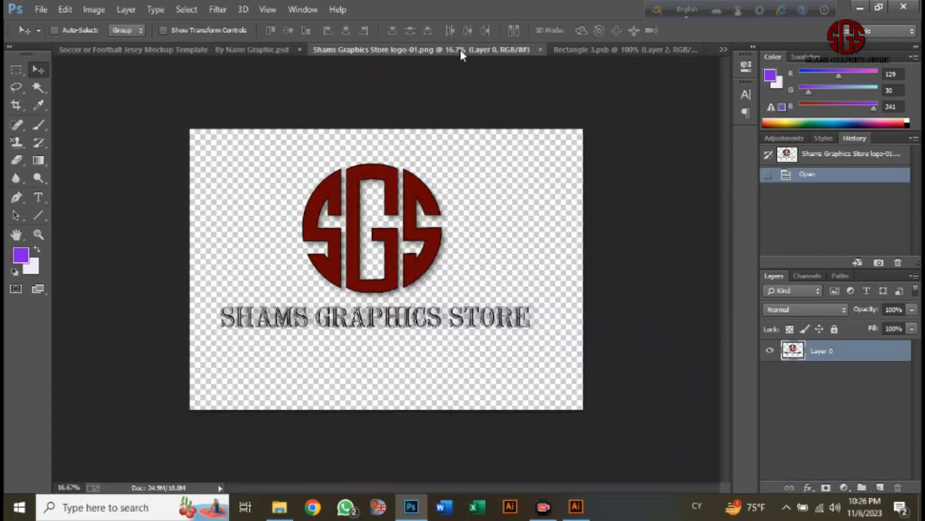
click(602, 50)
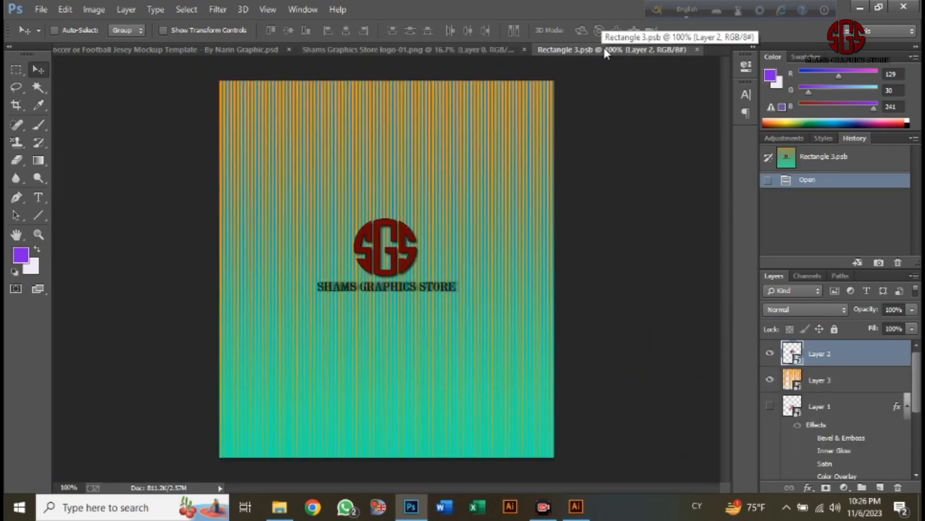
click(697, 50)
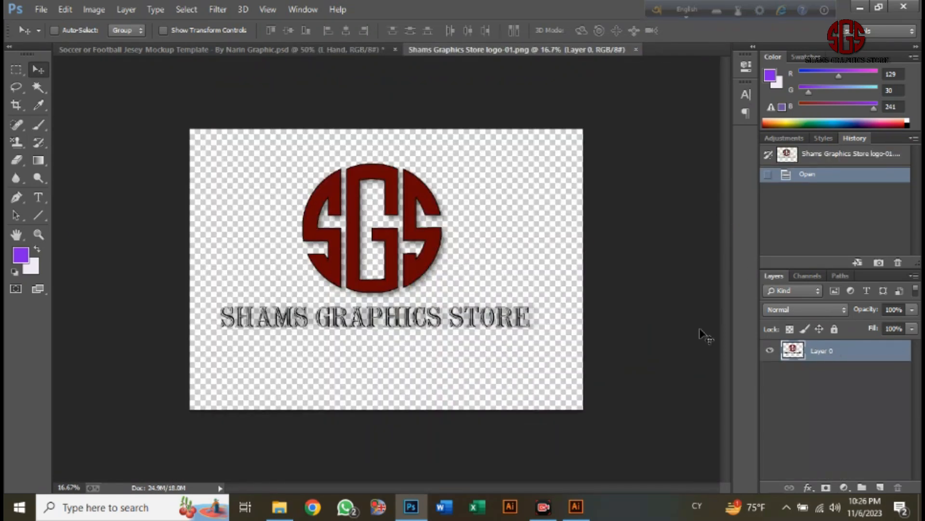
click(355, 50)
Step: Identify the sleeve layer in the Right Hand group and open the R Hand smart object's contents for editing
scroll(837, 424, down, 5)
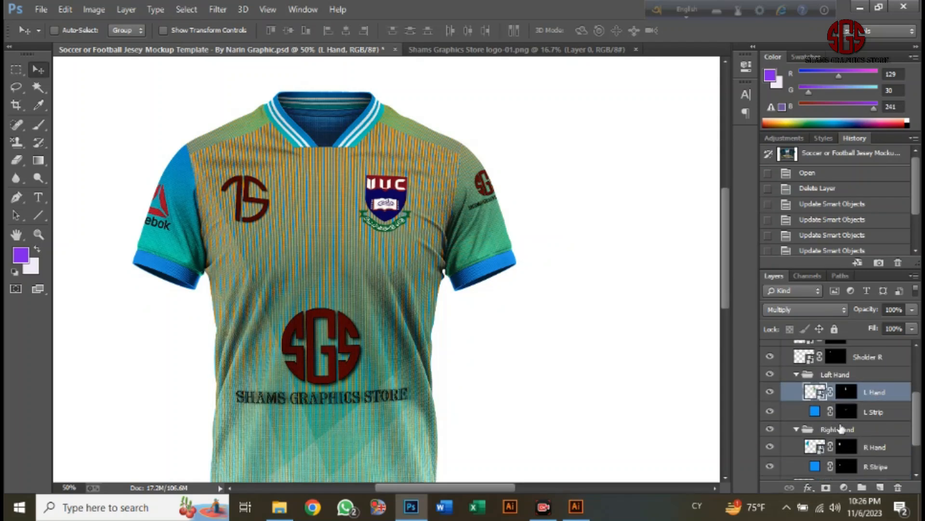
scroll(841, 428, down, 2)
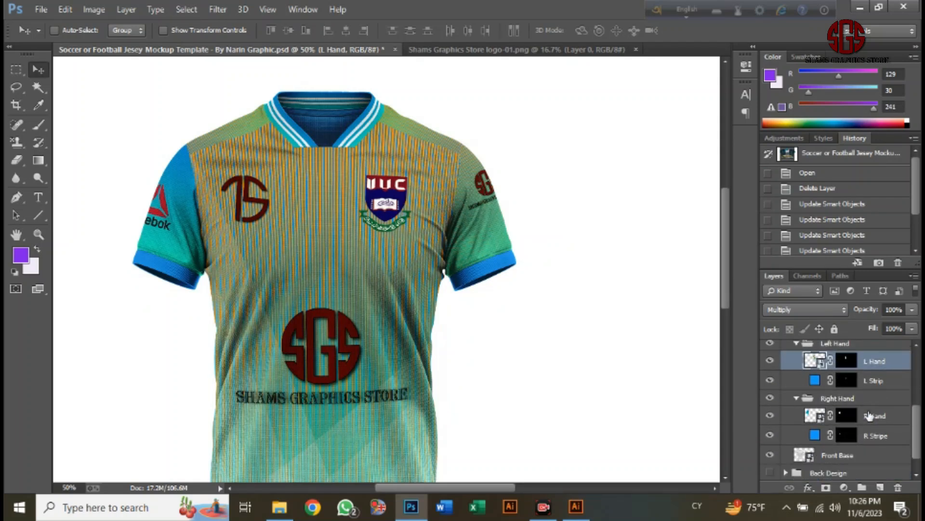
click(770, 416)
click(771, 416)
click(849, 417)
double_click(819, 416)
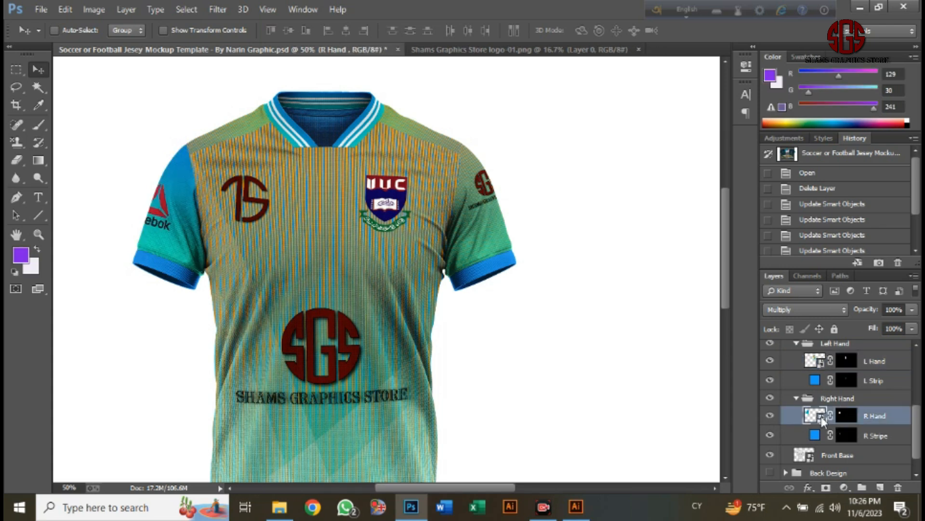
click(407, 210)
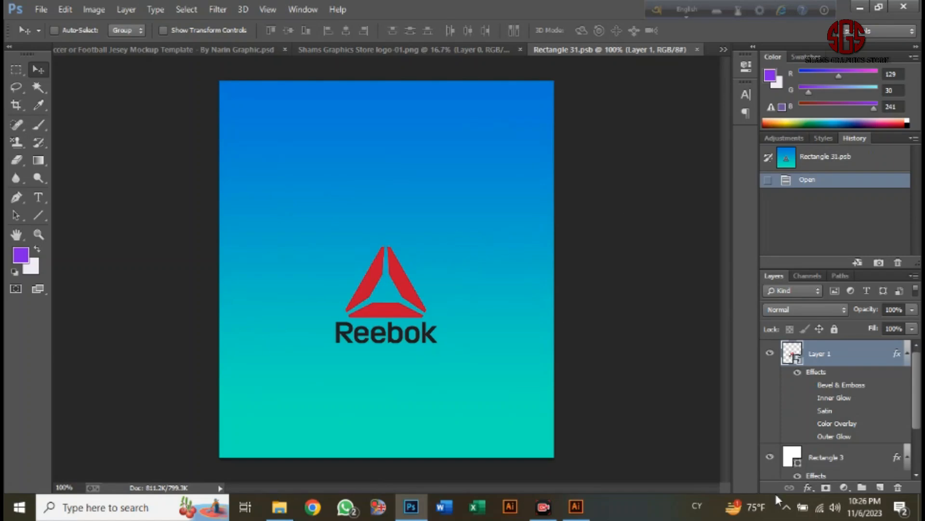
Step: Hide the Reebok logo layer in Rectangle 31.psb and bring in the SGS logo from Shams Graphics Store logo-01.png
click(770, 355)
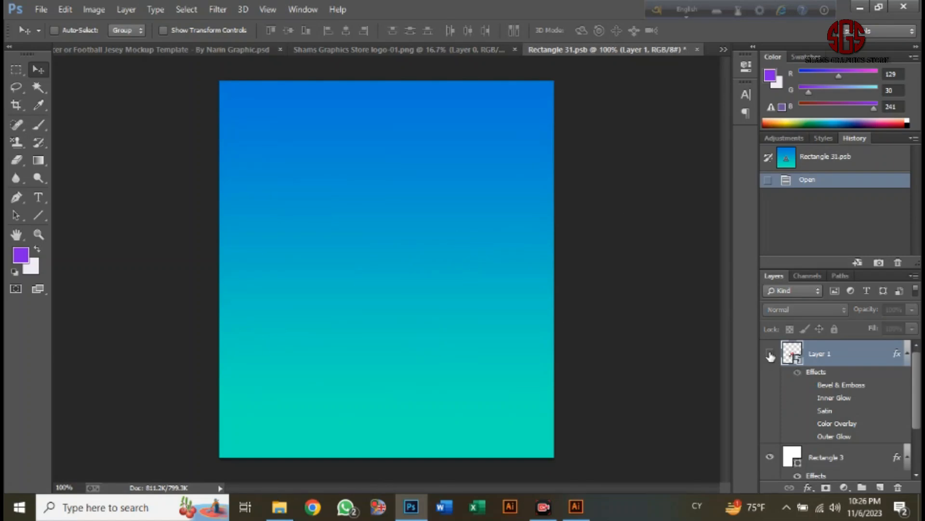
click(427, 48)
drag(439, 147, 372, 230)
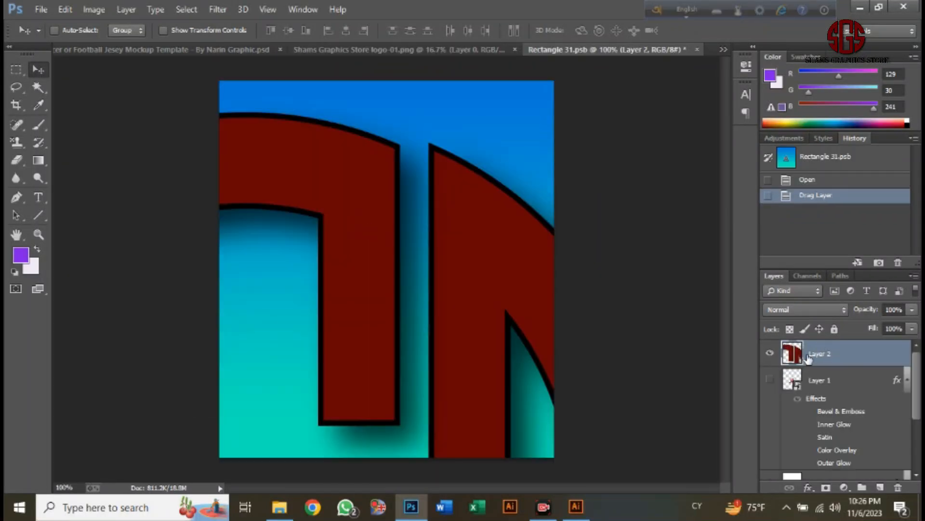
Step: Convert the SGS logo Layer 2 in Rectangle 31.psb to a smart object and shrink it to about 8.8%, placed near the sleeve artwork's middle
right_click(808, 359)
click(607, 167)
key(ctrl+t)
key(ctrl+minus)
key(ctrl+minus)
key(ctrl+minus)
key(ctrl+minus)
key(ctrl+minus)
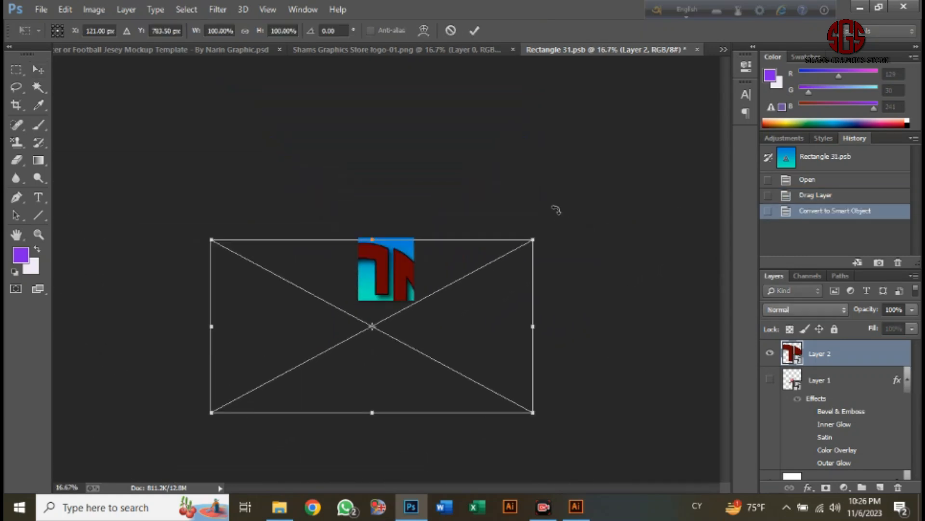
drag(210, 240, 365, 262)
mouse_move(369, 265)
mouse_down()
mouse_move(375, 275)
mouse_move(379, 250)
mouse_up()
key(Return)
key(ctrl+0)
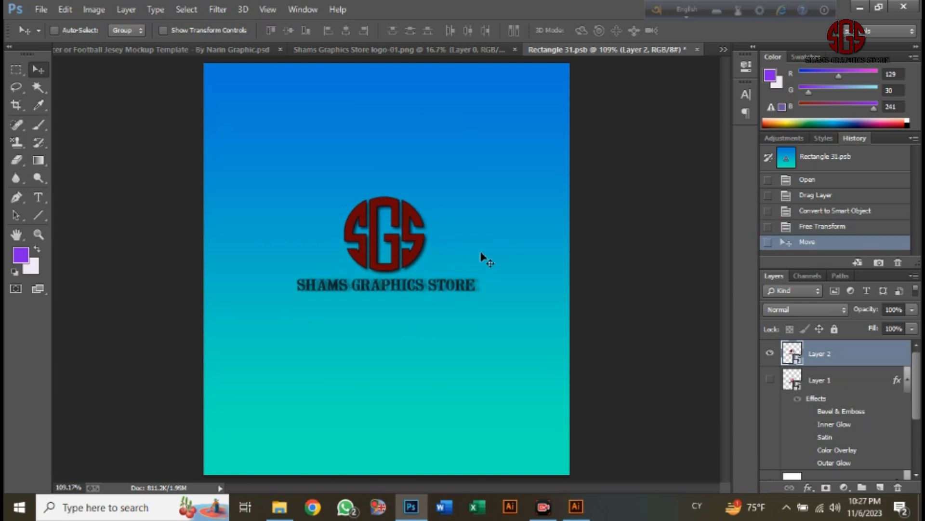
Step: Enlarge the SGS logo to about 9.2% and nudge it left to X 248 px on the sleeve artwork
key(ctrl+t)
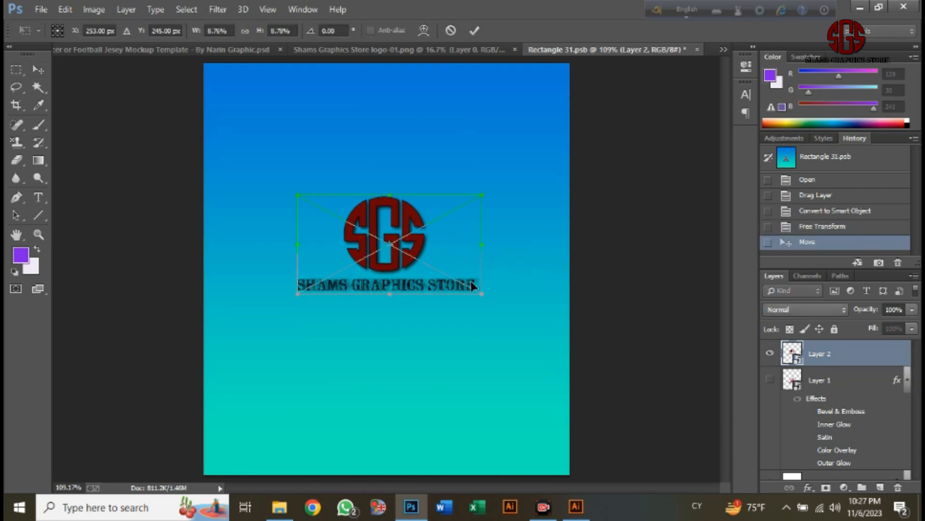
drag(483, 294, 487, 295)
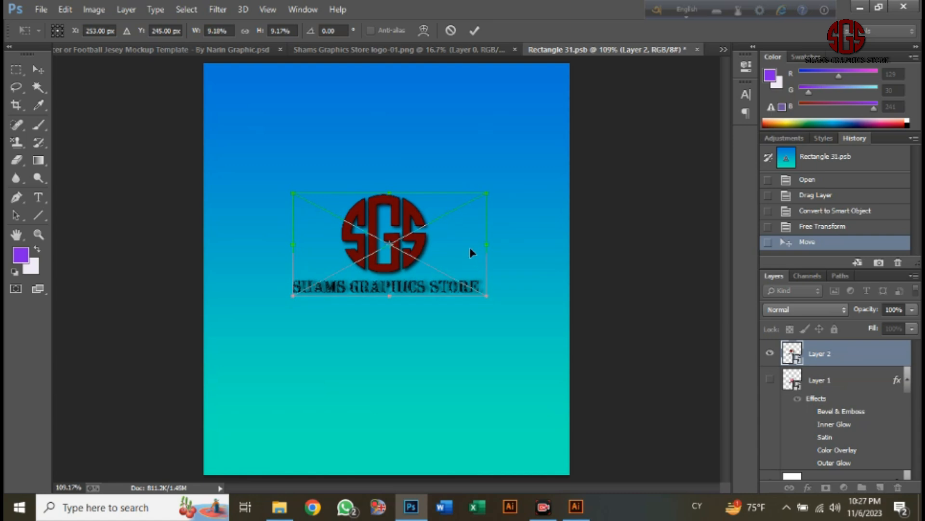
drag(465, 243, 462, 243)
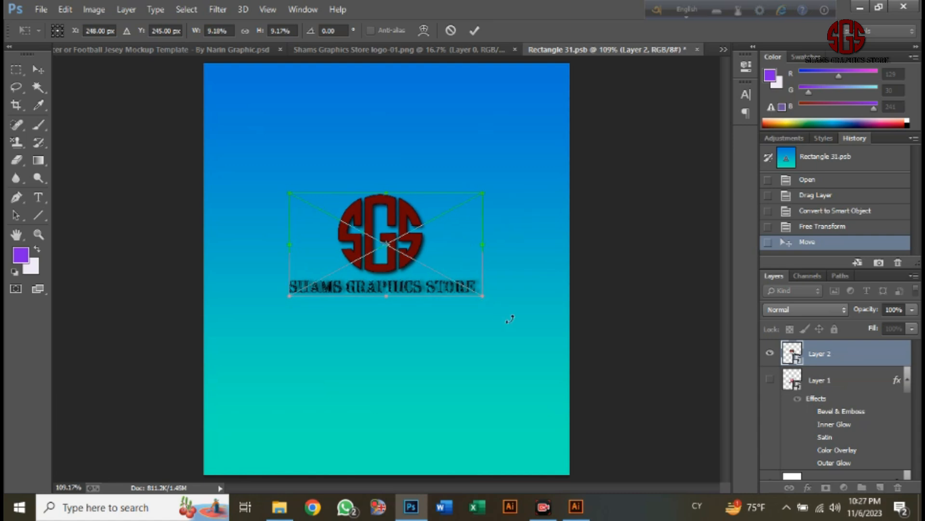
click(42, 10)
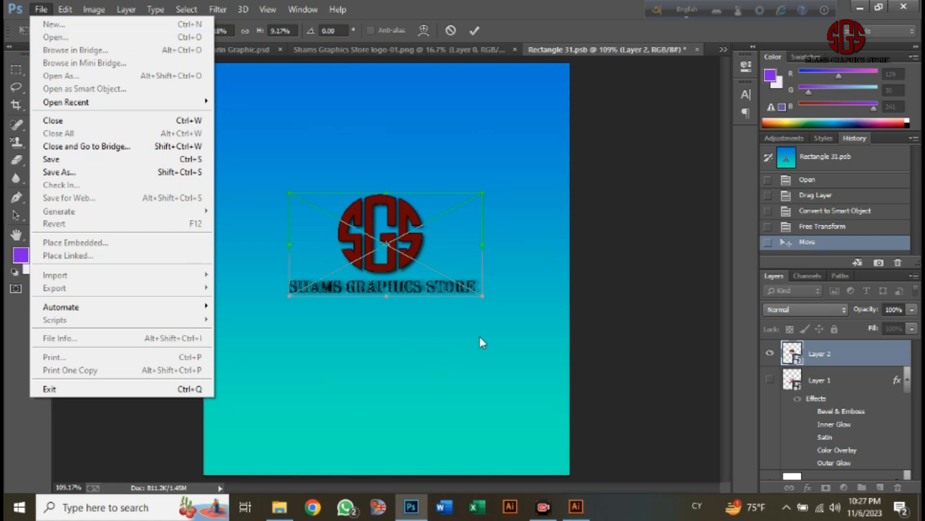
key(Return)
Step: Open right and left hand color-01 and bring its orange stripes into Rectangle 31.psb
click(41, 9)
click(54, 37)
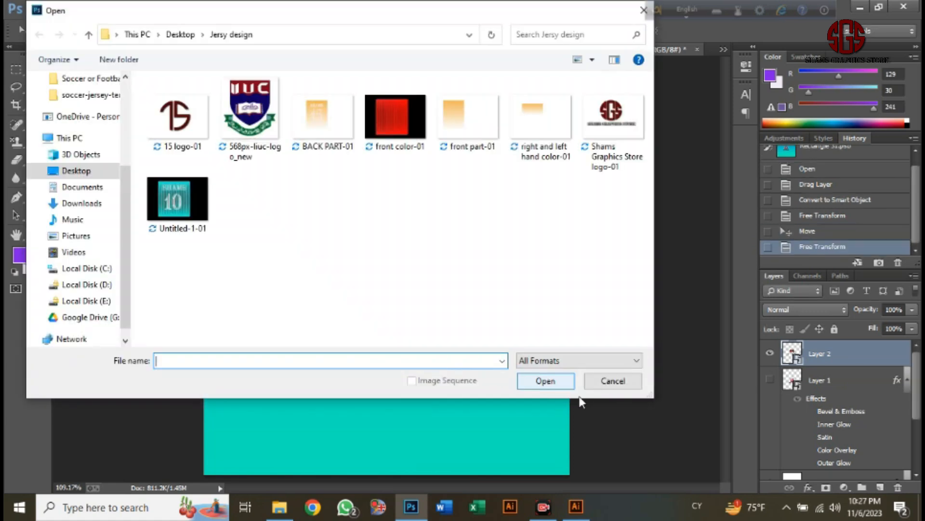
double_click(538, 128)
drag(350, 184, 429, 114)
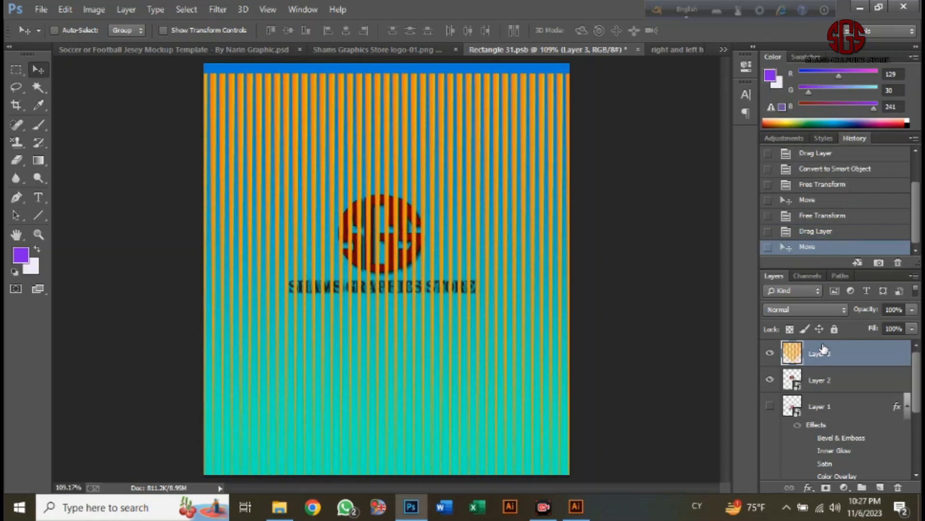
Step: Convert the stripes Layer 3 in Rectangle 31.psb to a smart object, then scale and stretch it to cover the whole sleeve artwork
right_click(823, 348)
click(579, 165)
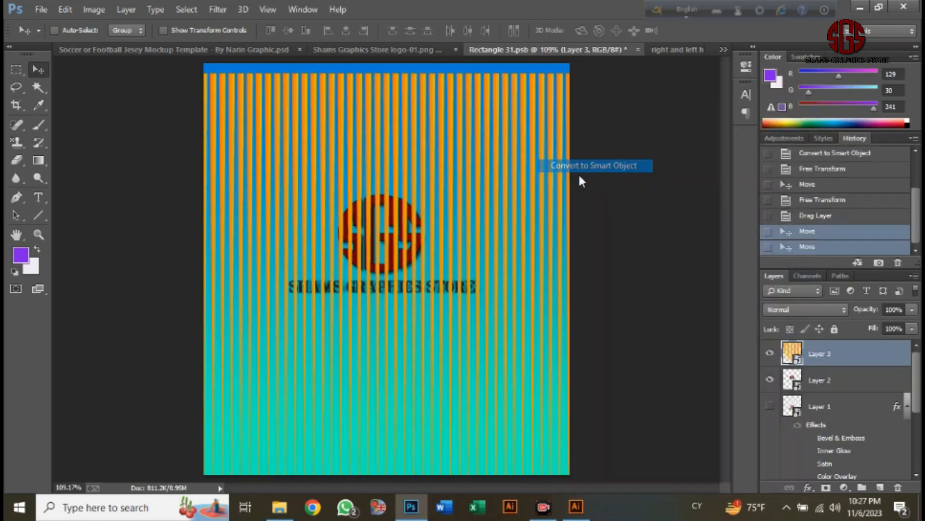
key(ctrl+minus)
key(ctrl+minus)
key(ctrl+minus)
key(ctrl+minus)
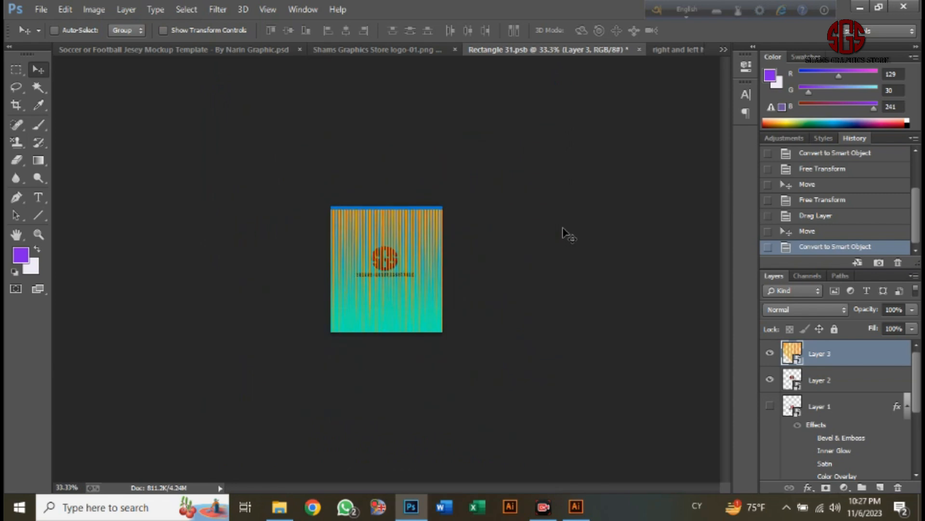
key(ctrl+t)
drag(223, 211, 308, 252)
drag(358, 272, 368, 231)
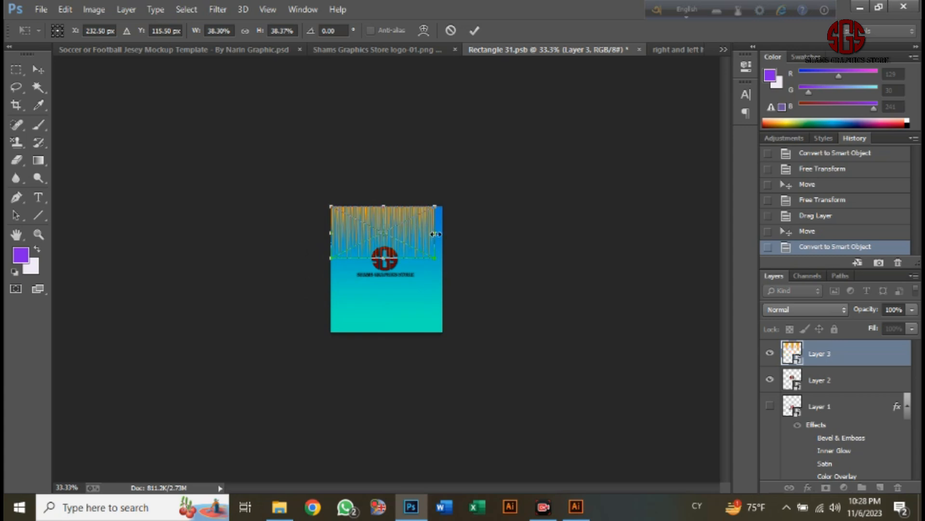
drag(435, 232, 443, 233)
drag(393, 298, 392, 426)
key(Return)
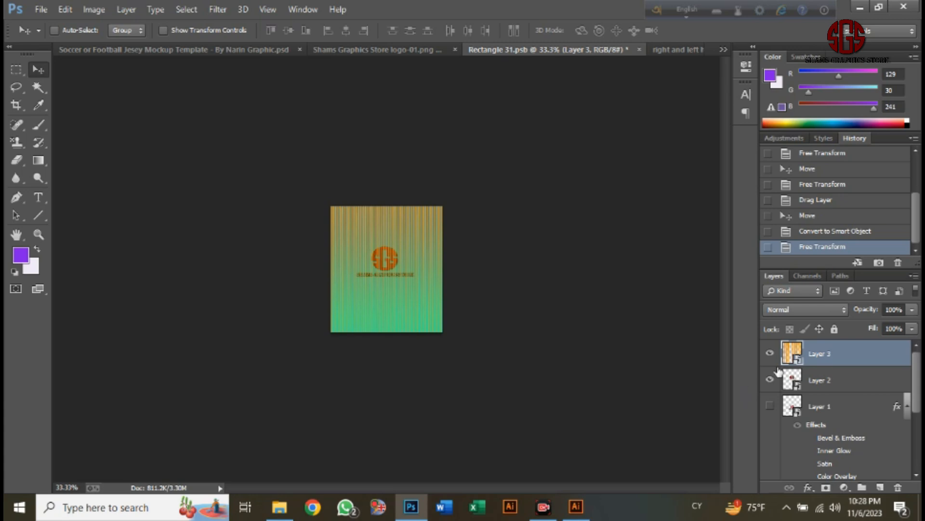
Step: Move the SGS logo layer above the stripes in Rectangle 31.psb, save the file, and return to the jersey mockup
drag(825, 340, 826, 341)
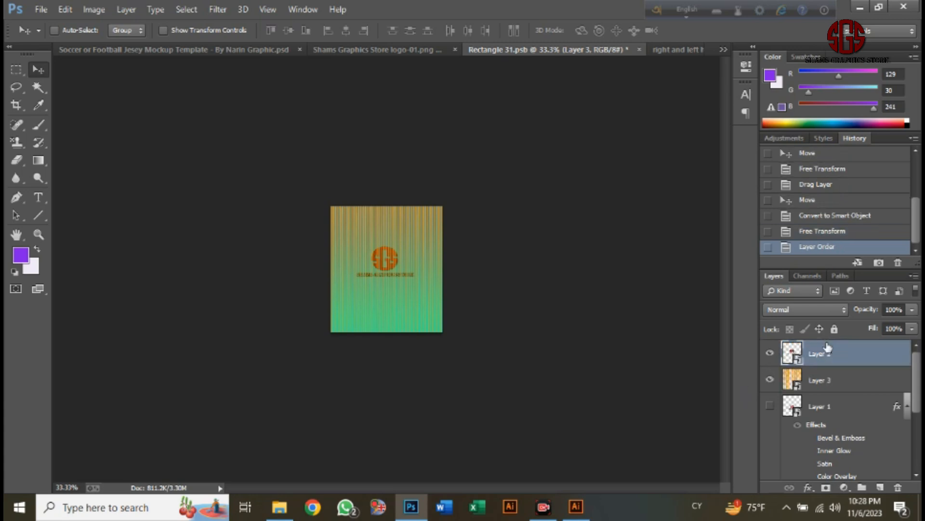
key(ctrl+s)
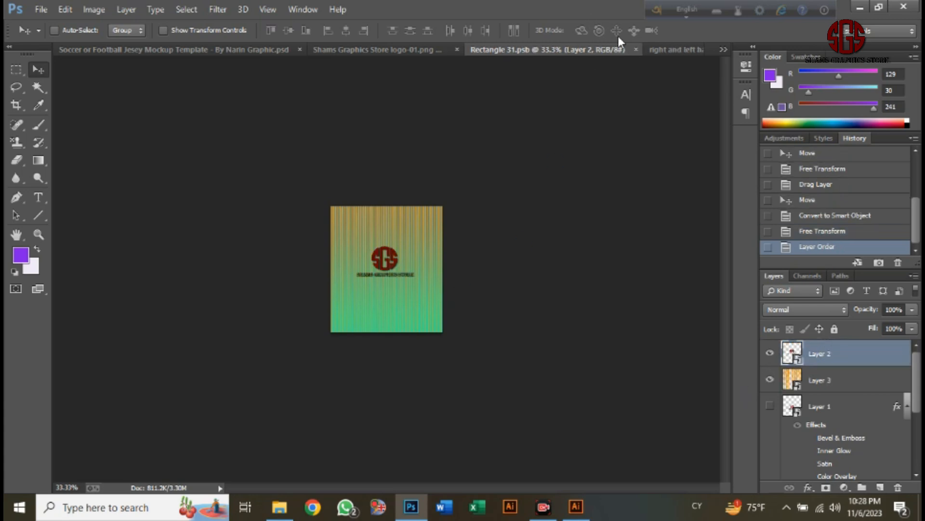
click(683, 50)
click(687, 50)
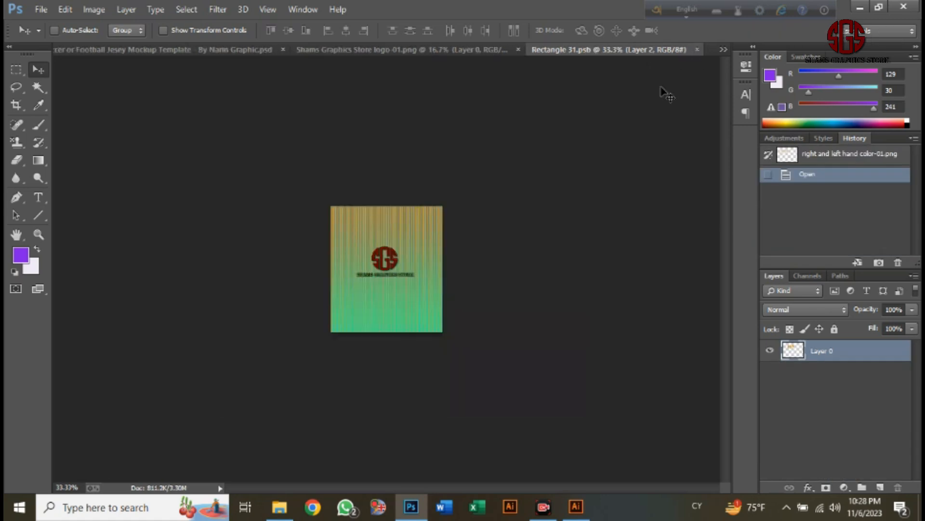
click(181, 50)
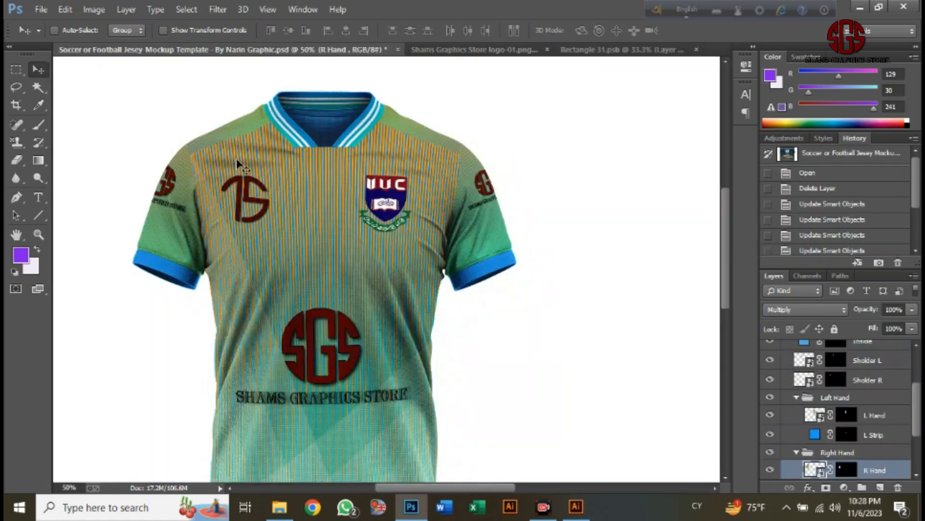
Step: Examine the sleeves, chest logos and stripes on the front jersey up close, and return to the full jersey view
key(ctrl+1)
scroll(235, 159, down, 2)
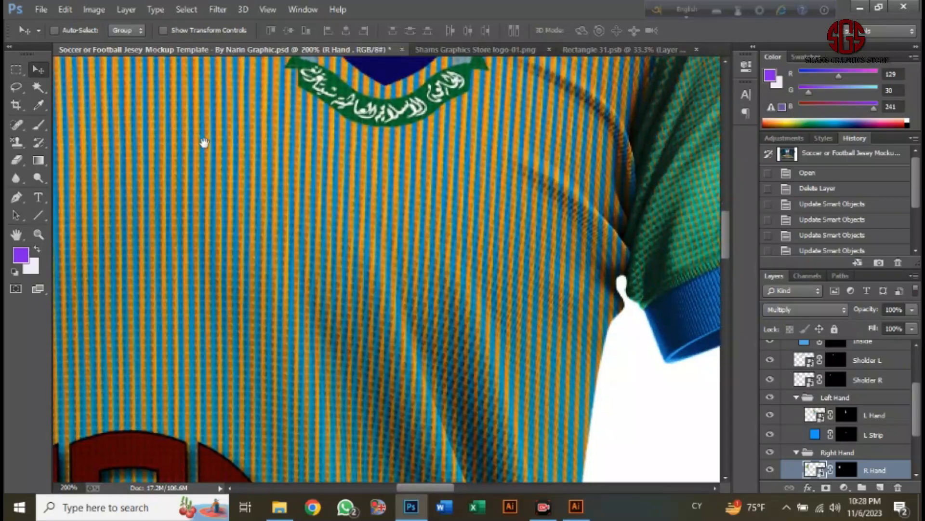
scroll(202, 143, up, 2)
key(ctrl+plus)
drag(418, 257, 547, 279)
drag(259, 213, 304, 232)
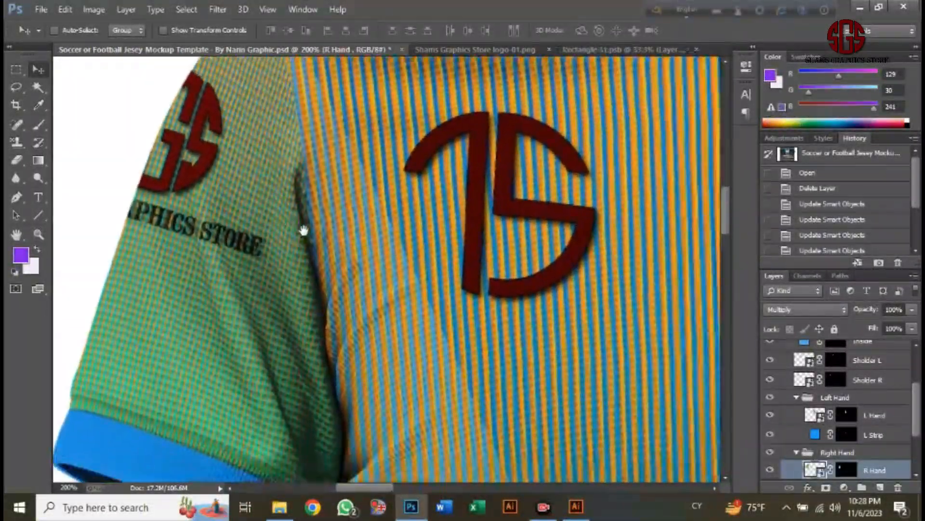
drag(584, 357, 415, 288)
drag(675, 337, 516, 305)
key(ctrl+minus)
key(ctrl+minus)
key(ctrl+minus)
key(ctrl+minus)
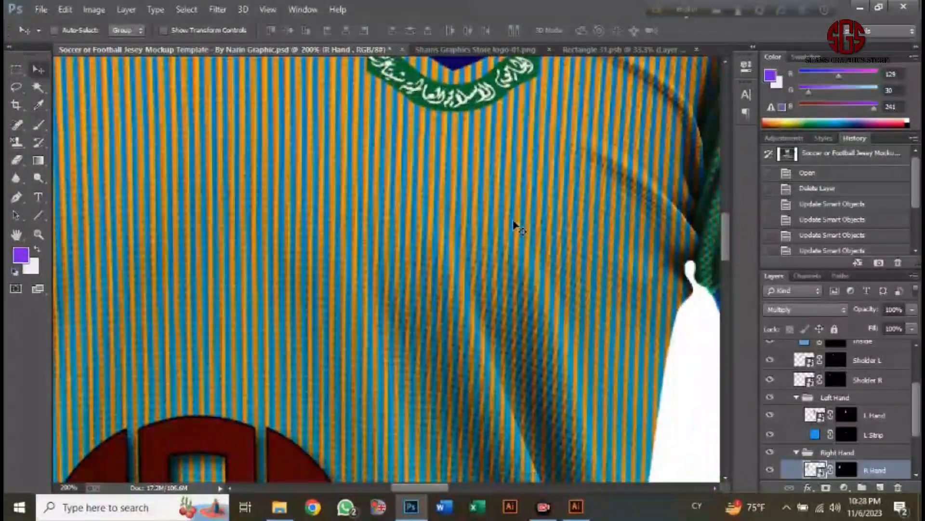
key(ctrl+minus)
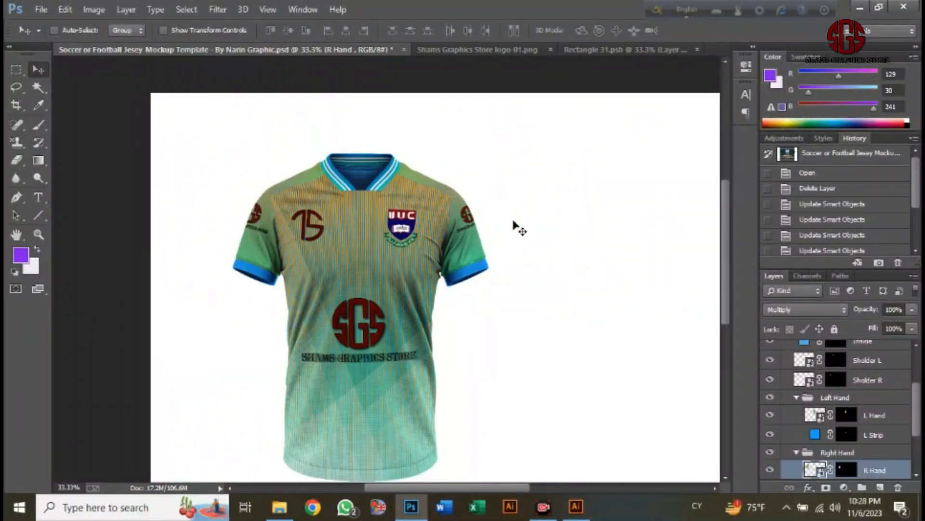
Step: Show the Back Design group in the jersey mockup
scroll(520, 228, down, 1)
scroll(520, 228, up, 1)
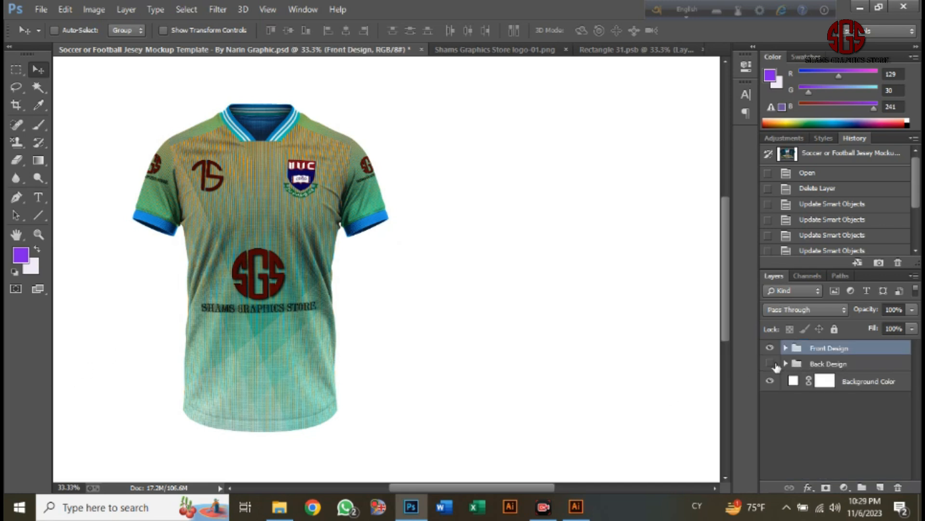
click(770, 364)
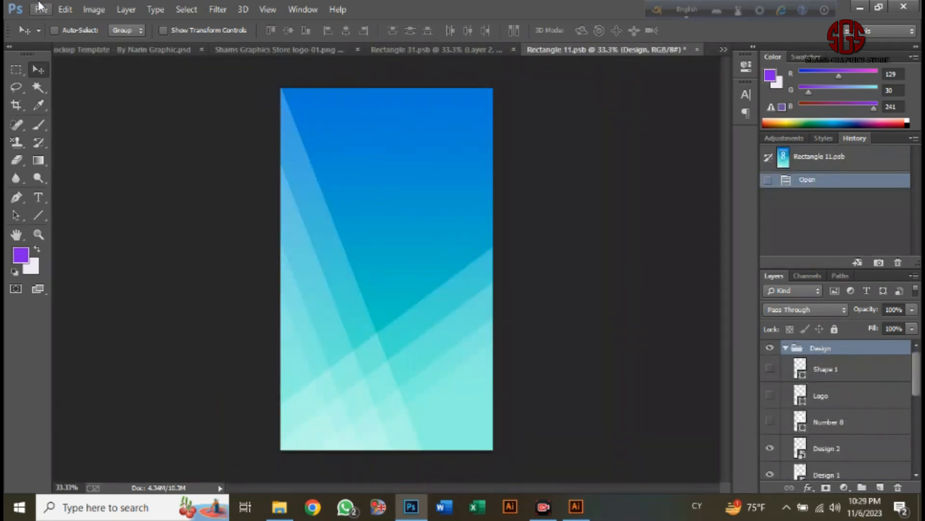
Step: Open BACK PART-01.png and bring its striped back artwork with the name and number 15 into Rectangle 11.psb
click(40, 6)
click(36, 36)
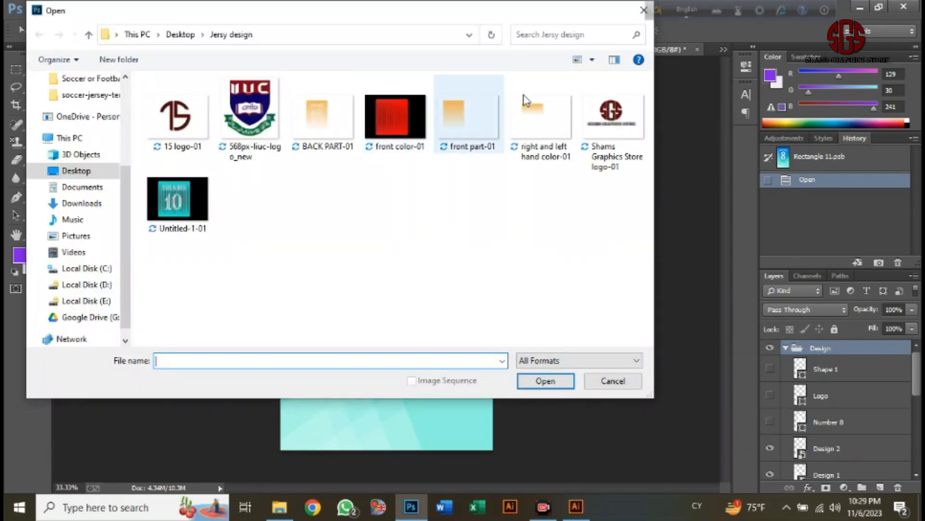
double_click(316, 117)
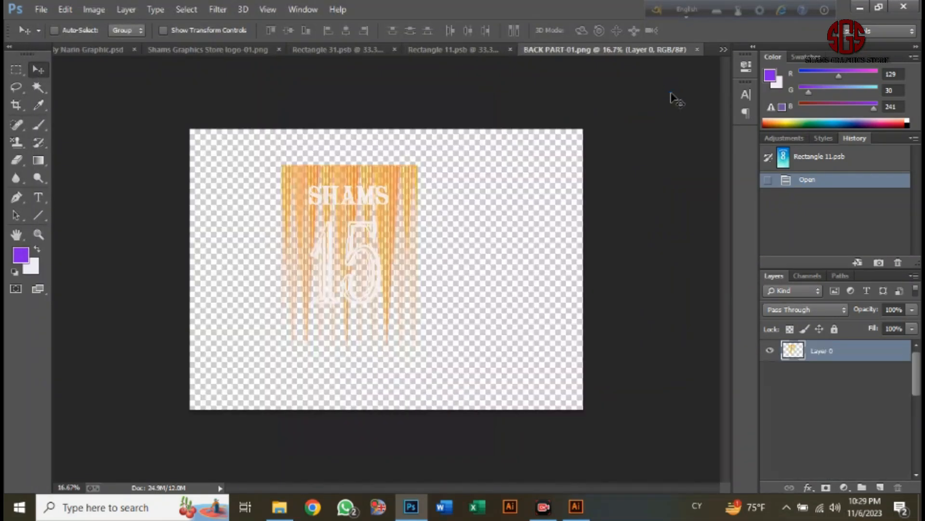
drag(383, 201, 453, 176)
Step: Convert the back artwork Layer 1 in Rectangle 11.psb to a smart object
key(ctrl+minus)
right_click(820, 369)
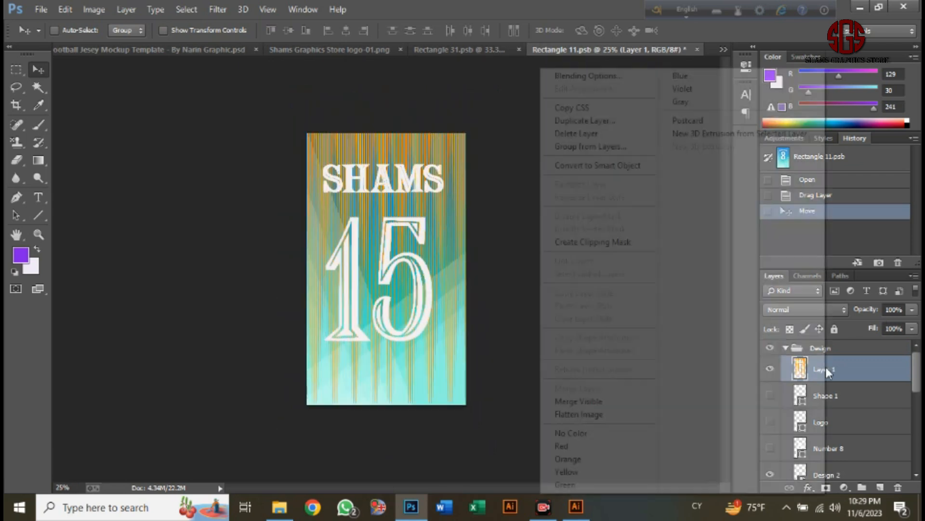
click(629, 167)
Step: Resize the back artwork to 77.99% width and 100.63% height to fill the canvas, and save Rectangle 11.psb
key(ctrl+t)
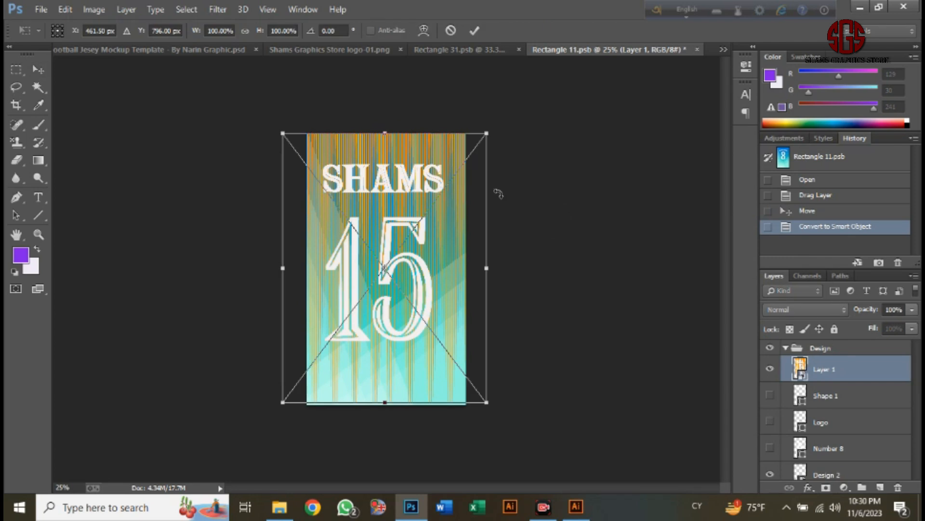
key(alt+shift)
drag(281, 131, 307, 133)
drag(463, 267, 467, 266)
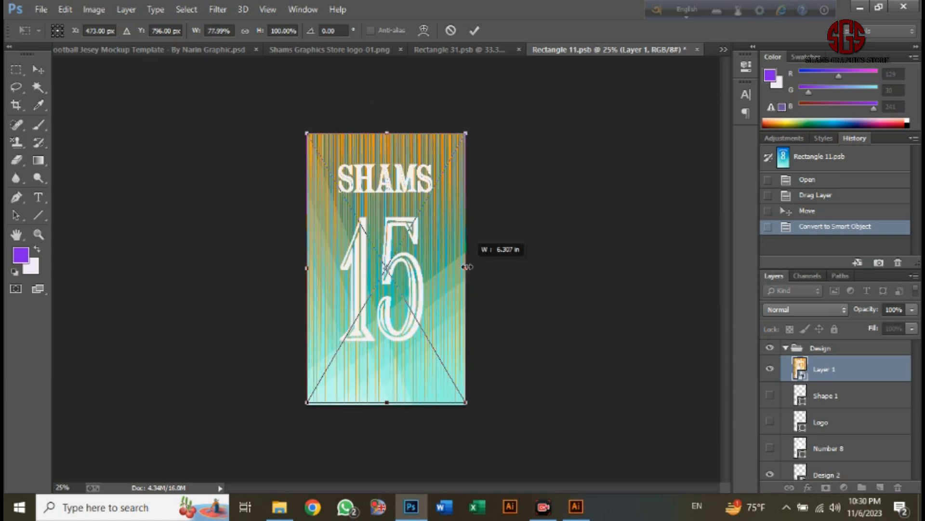
mouse_move(389, 400)
mouse_down()
mouse_move(391, 482)
mouse_move(394, 405)
mouse_up()
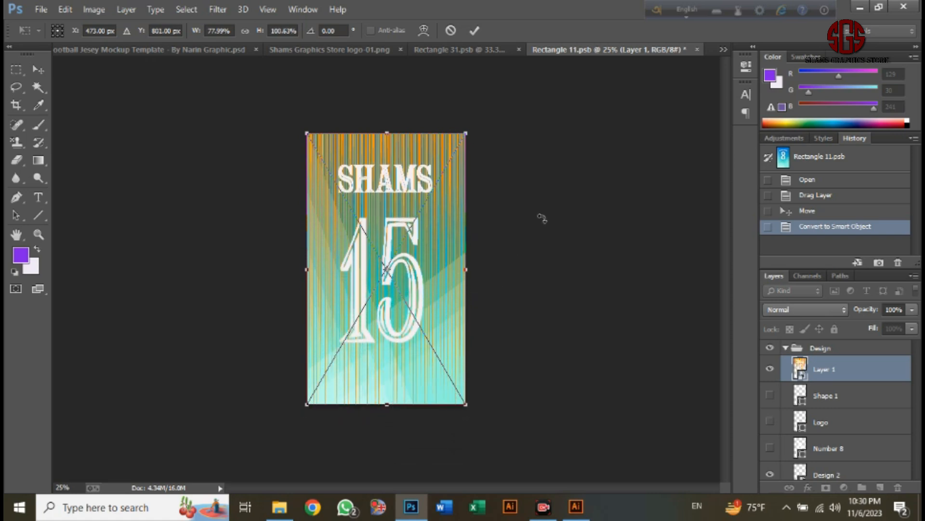
key(Return)
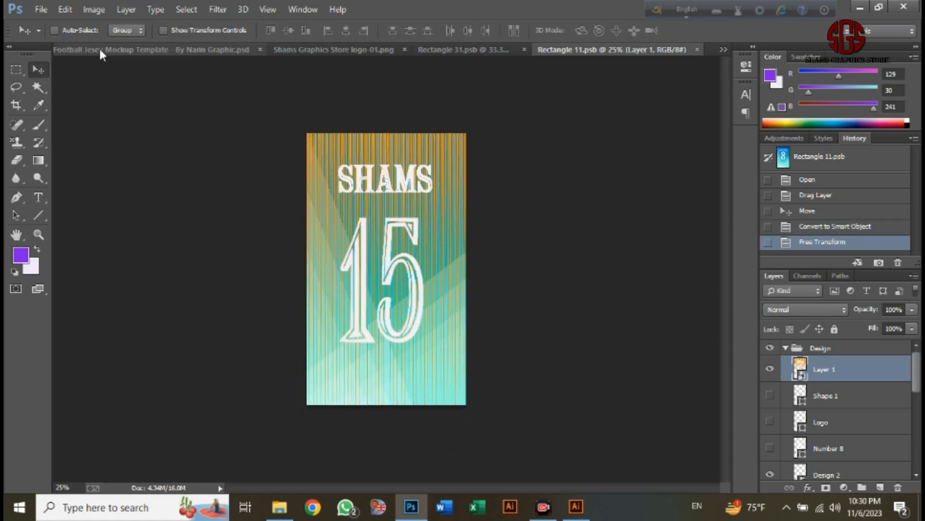
Step: Return to the jersey mockup and examine the finished front and back designs up close and as a whole
click(99, 46)
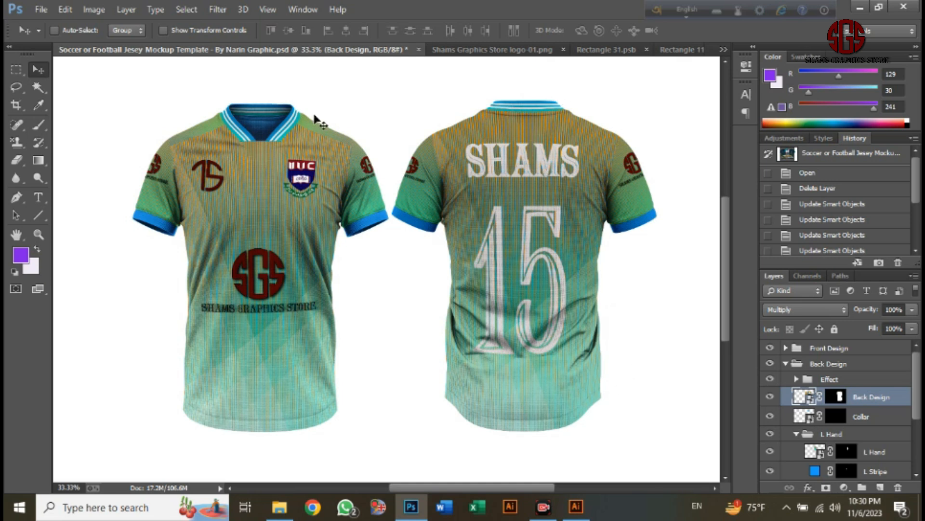
key(ctrl+plus)
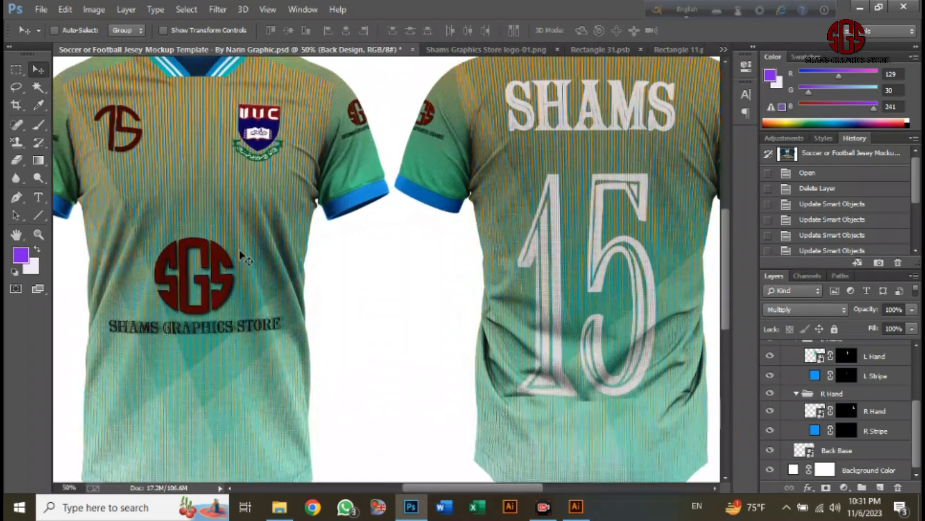
drag(216, 229, 437, 253)
scroll(438, 253, up, 2)
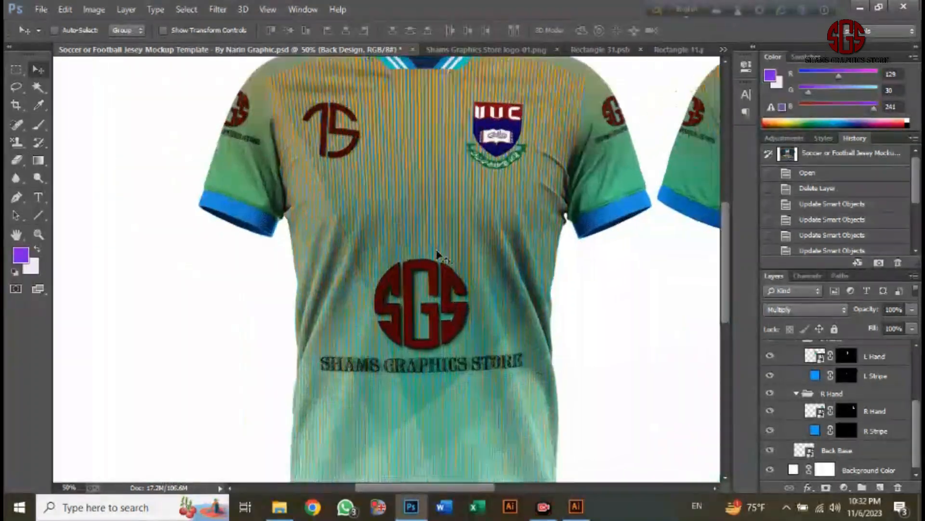
scroll(437, 254, up, 5)
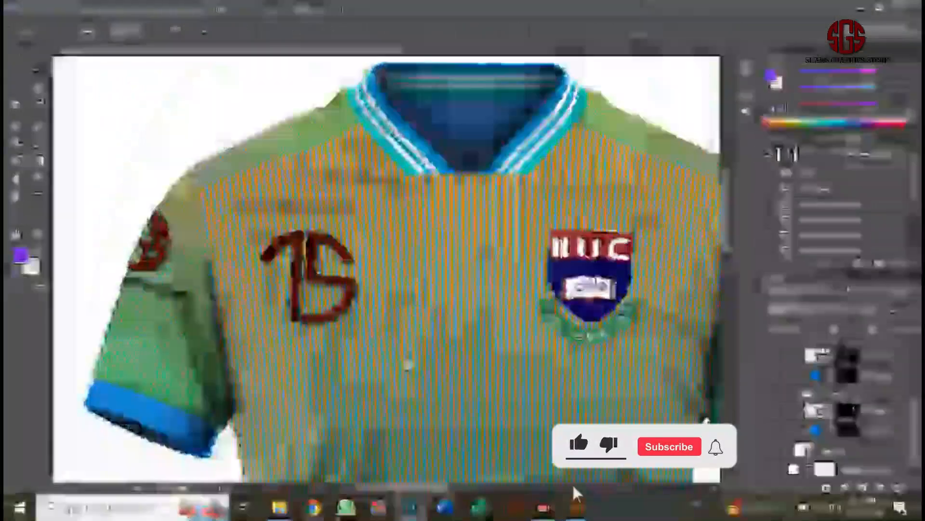
scroll(377, 320, down, 10)
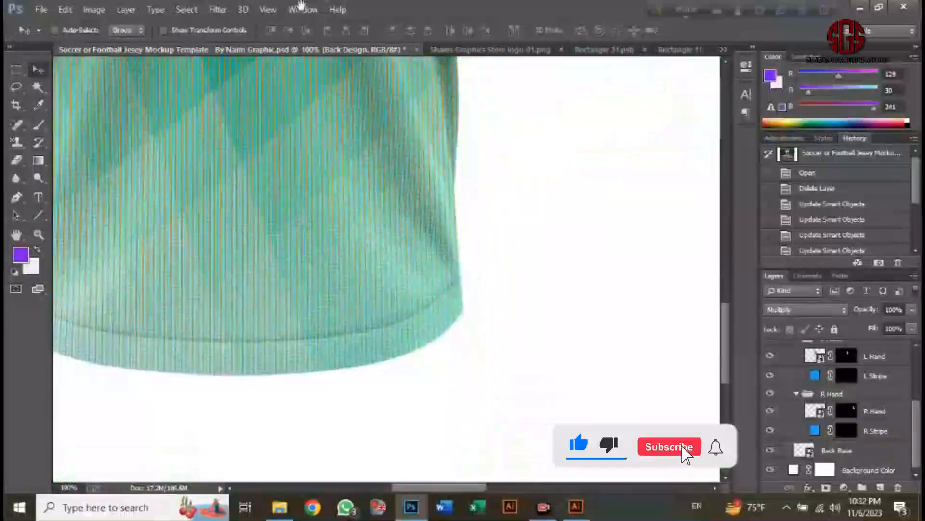
scroll(303, 260, up, 4)
scroll(572, 232, right, 5)
drag(547, 269, 384, 324)
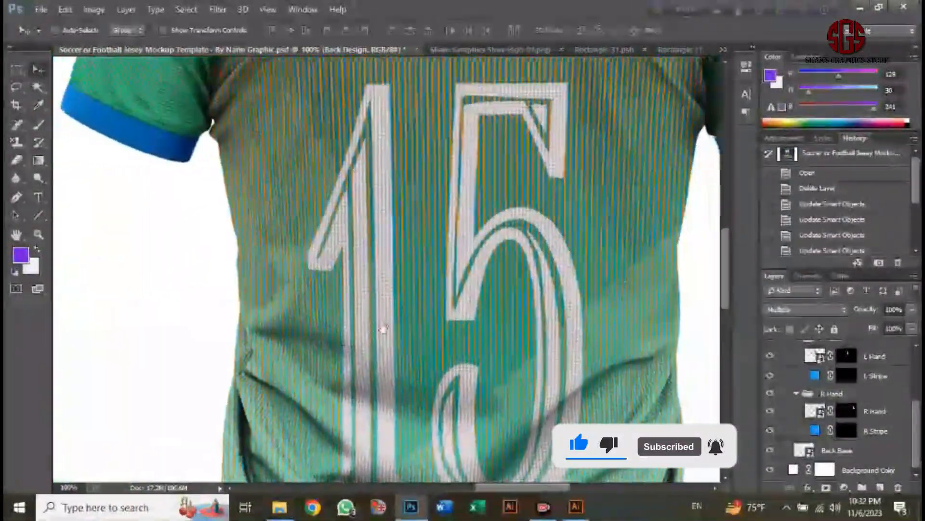
drag(375, 213, 378, 91)
scroll(440, 294, up, 9)
drag(391, 283, 291, 289)
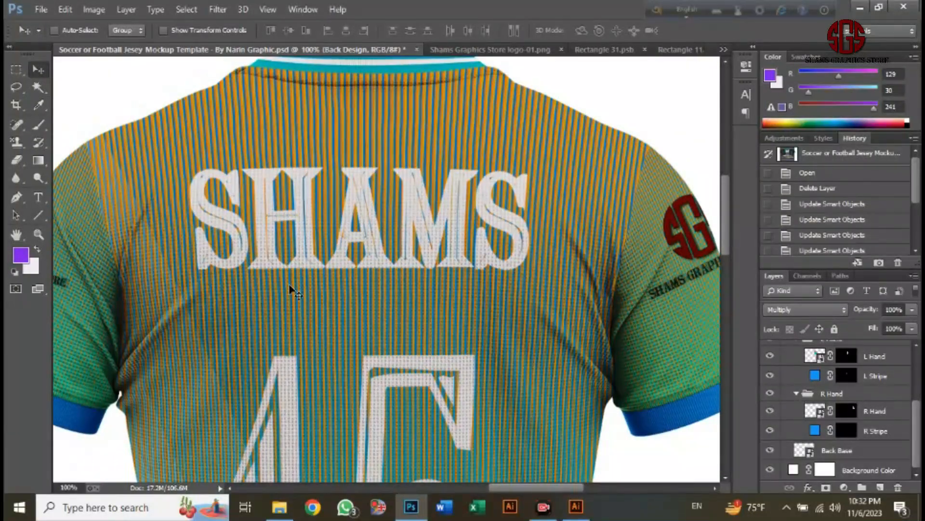
key(ctrl+minus)
key(ctrl+minus)
key(ctrl+minus)
key(ctrl+minus)
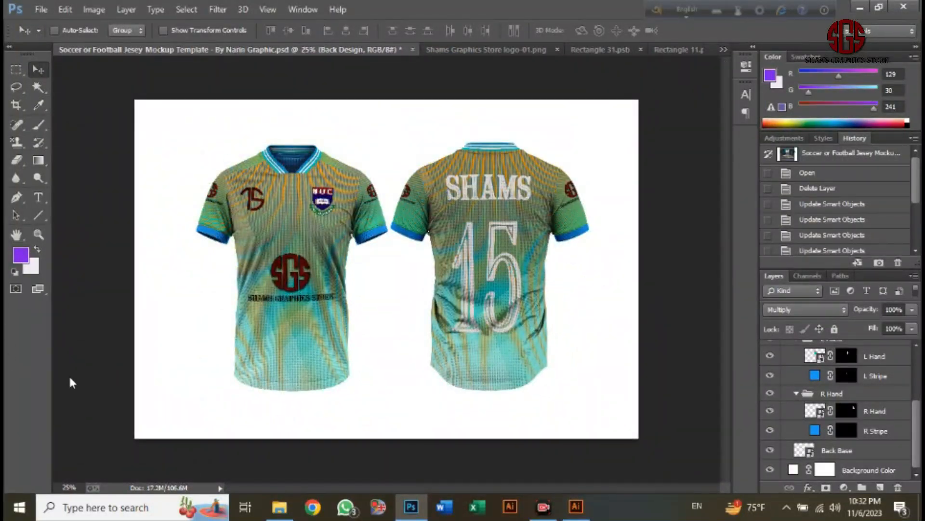